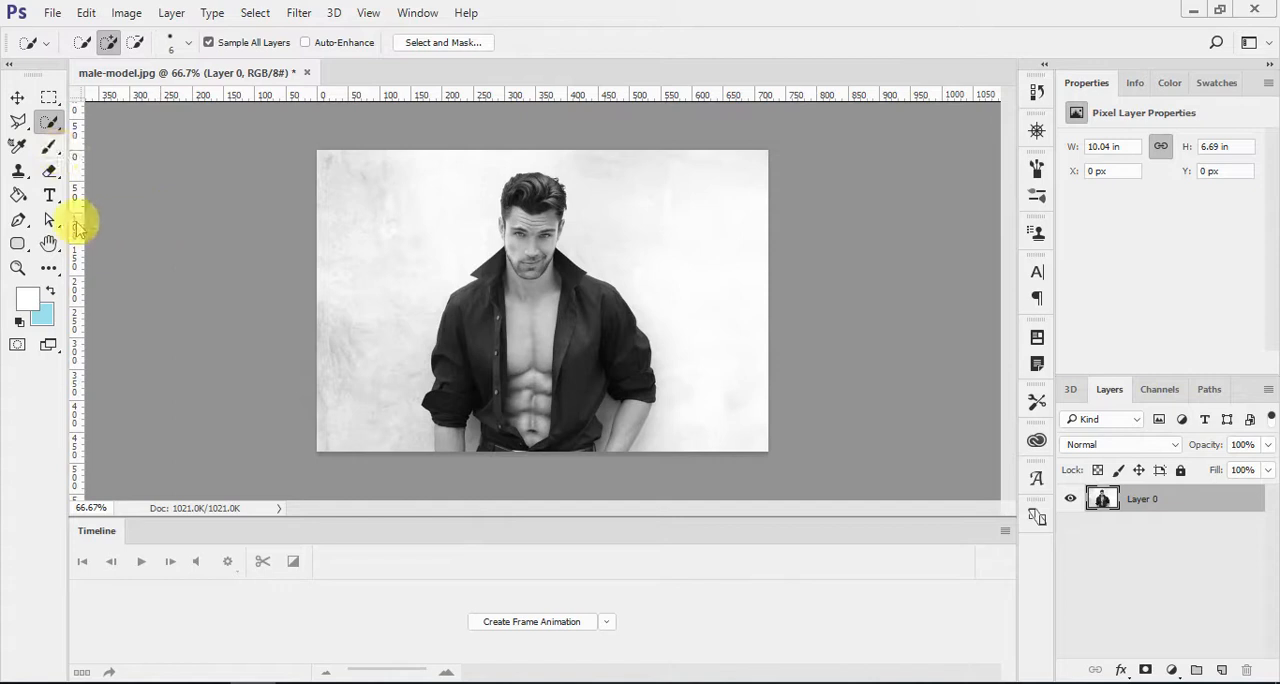
# Step: Select the man with the Quick Selection tool and subtract the background gaps between his arms and body
pyautogui.rightClick(48, 122)
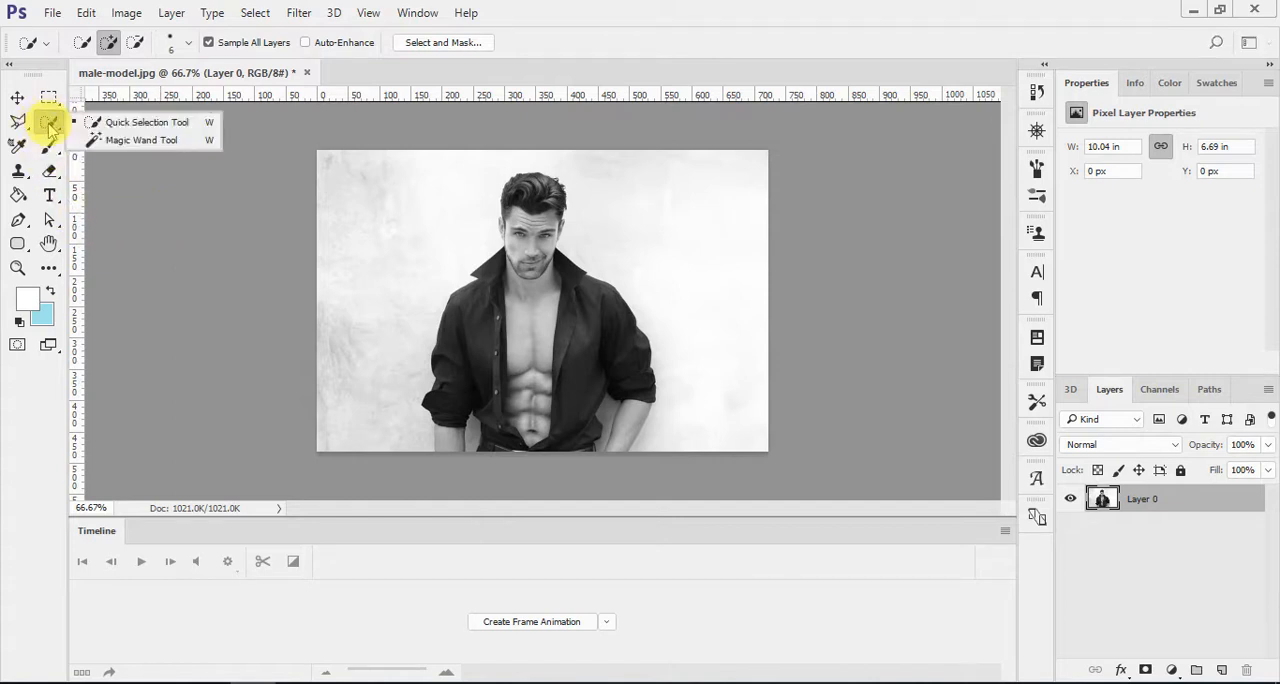
pyautogui.click(102, 123)
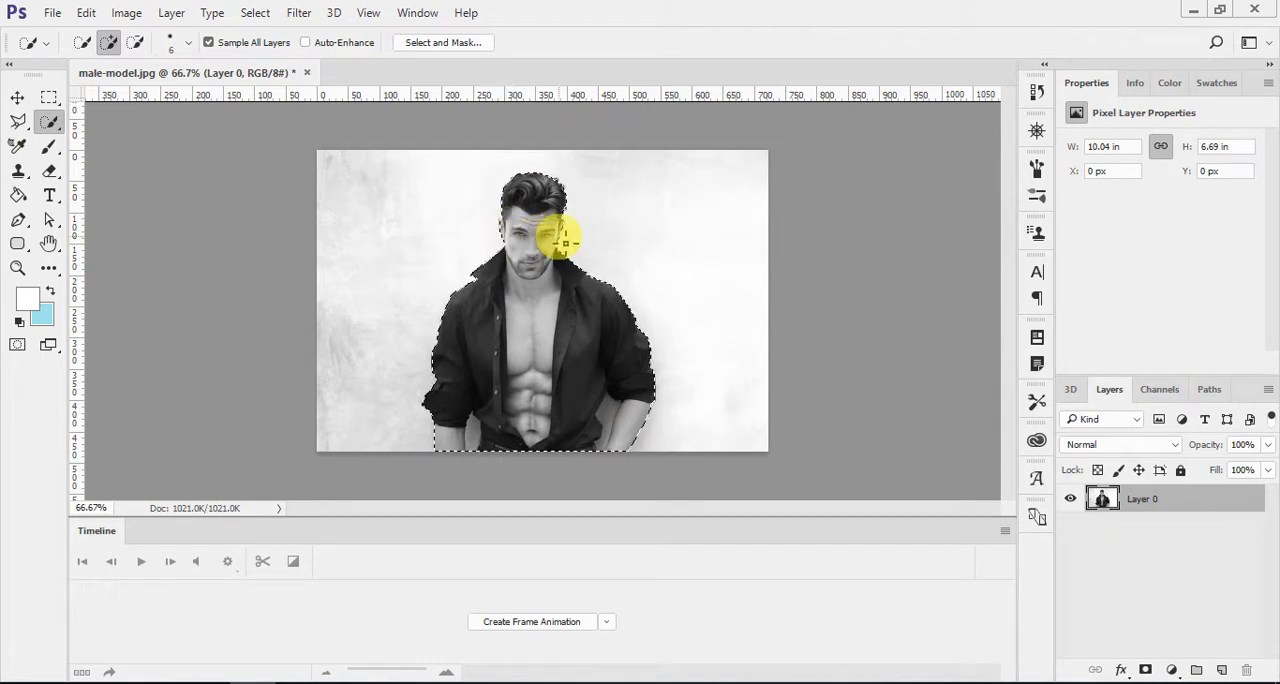
pyautogui.press('alt')
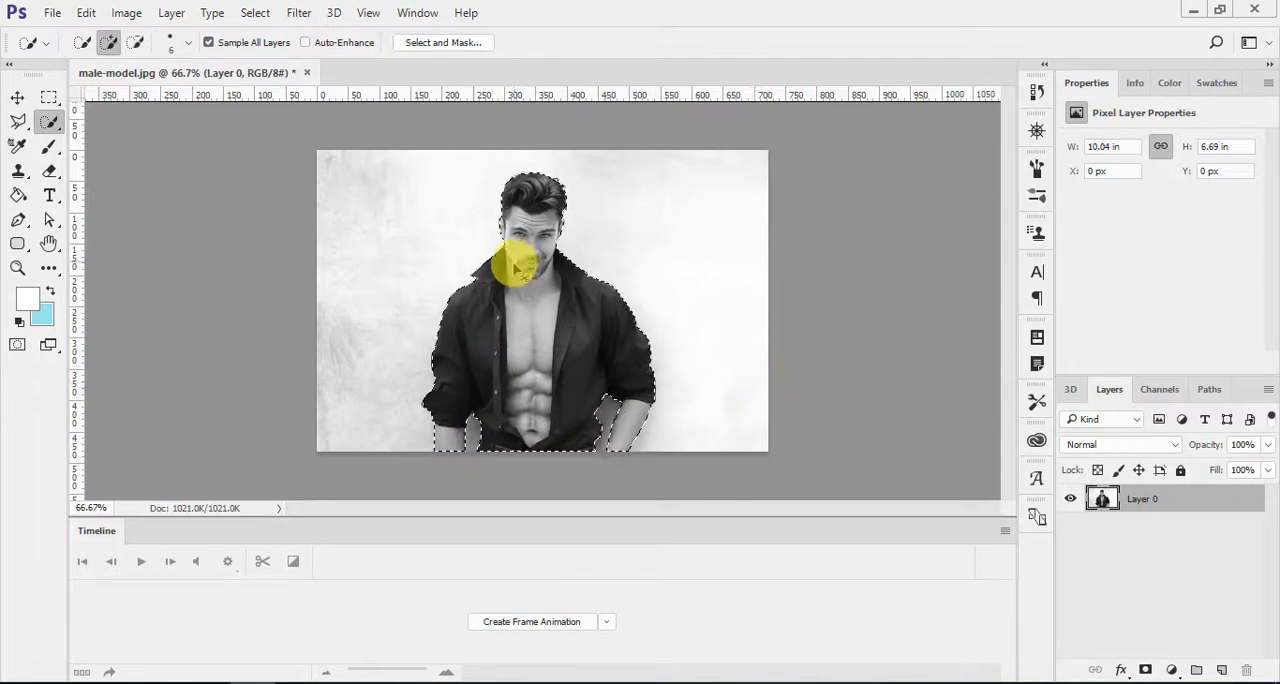
# Step: Refine the selection edge around the man's collar, ears and hair, subtracting stray background areas
pyautogui.hotkey('ctrl', '+')
pyautogui.hotkey('ctrl', '+')
pyautogui.scroll(4, 534, 255)
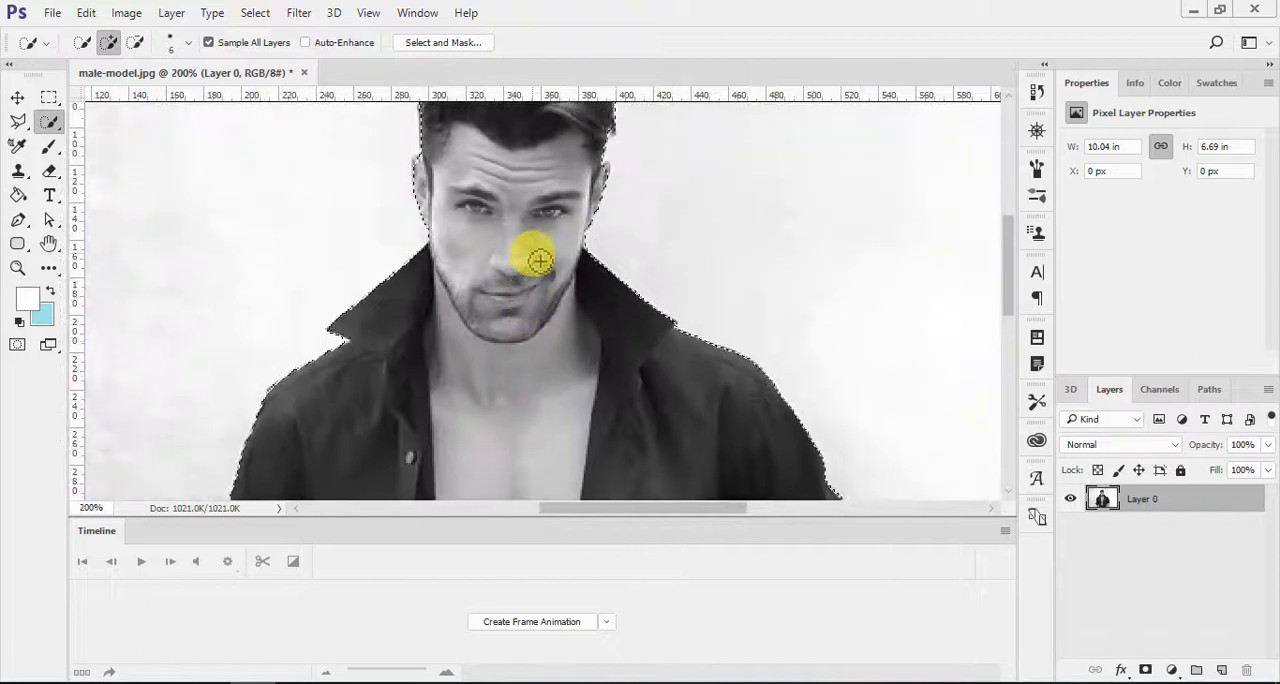
pyautogui.scroll(1, 539, 260)
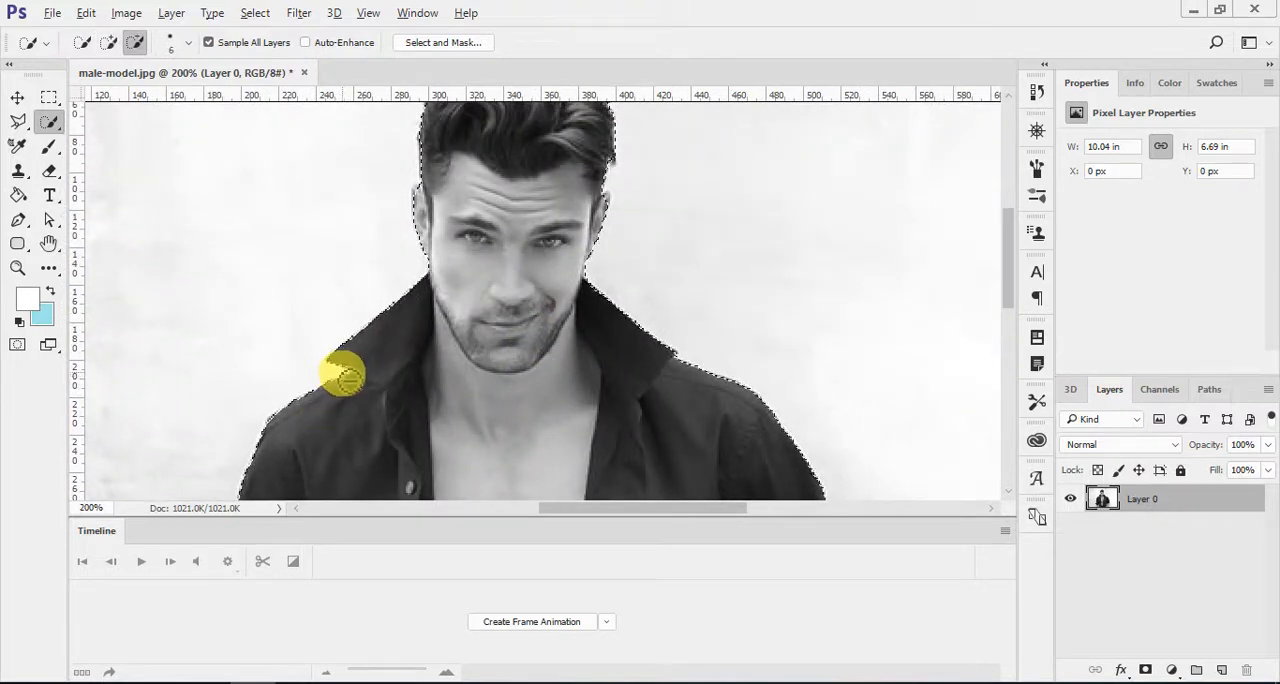
pyautogui.scroll(1, 468, 346)
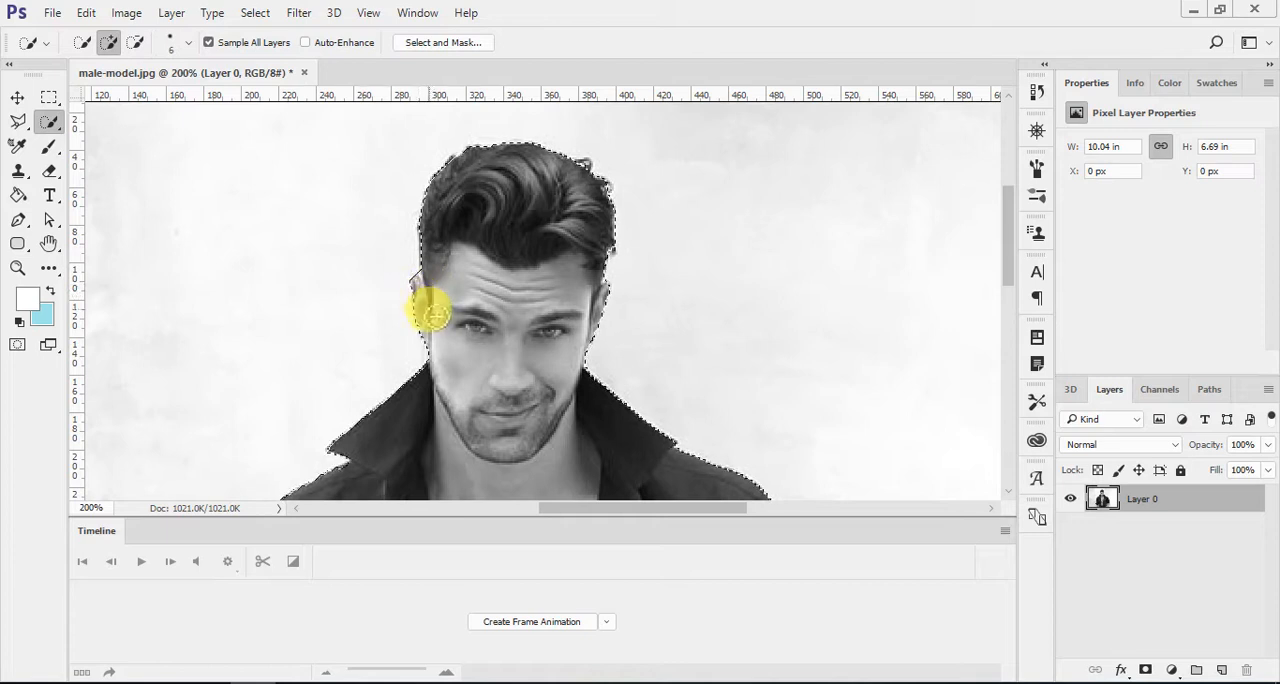
pyautogui.press('alt')
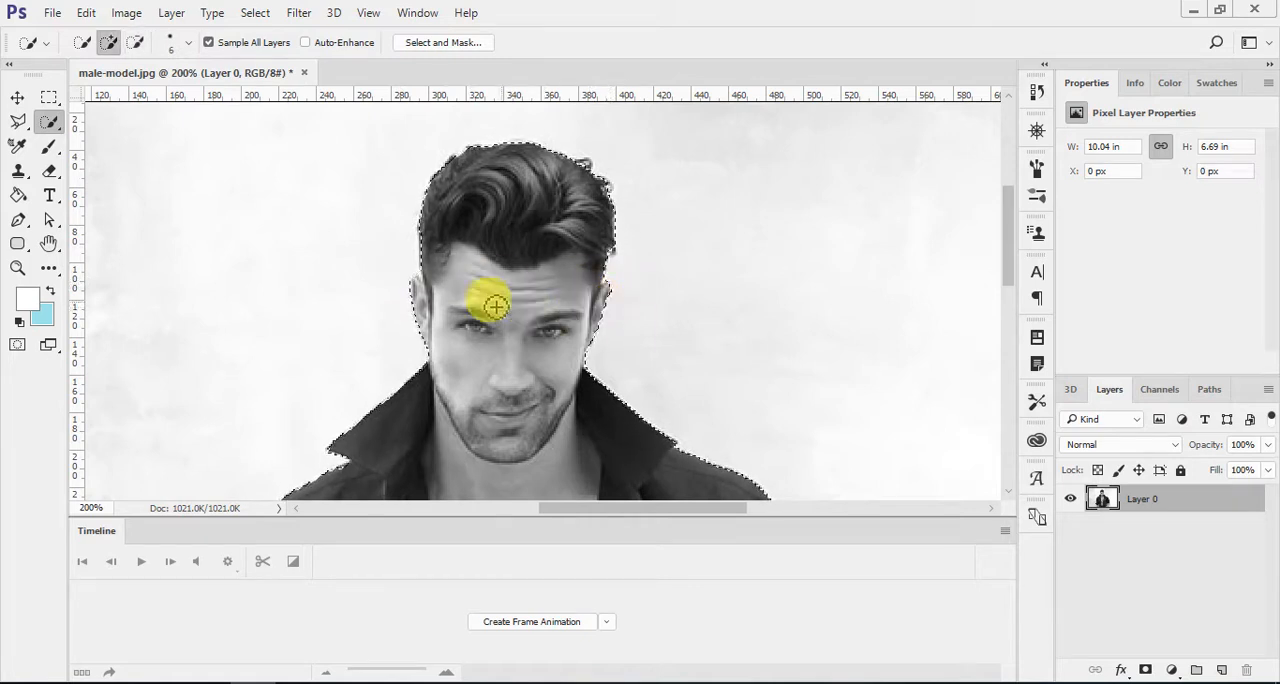
pyautogui.press('alt')
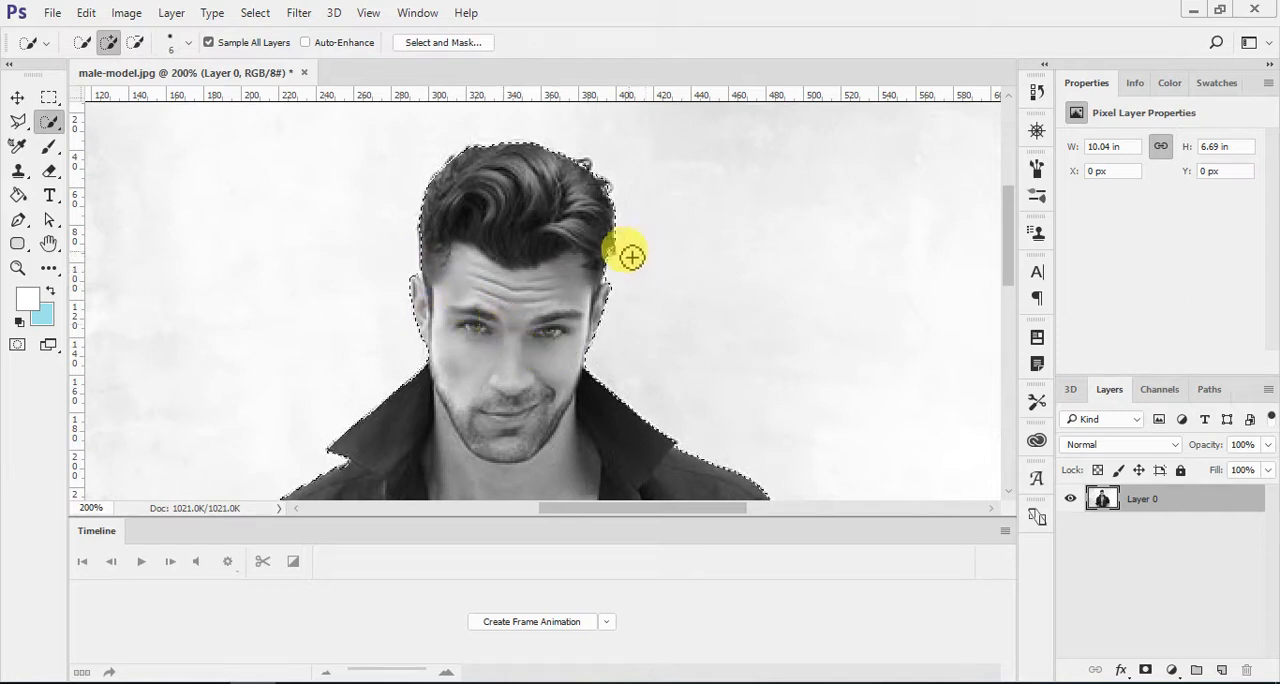
# Step: Refine the selection in Select and Mask with Smooth 48 and Contrast 22%, and output it to a new layer
pyautogui.rightClick(519, 222)
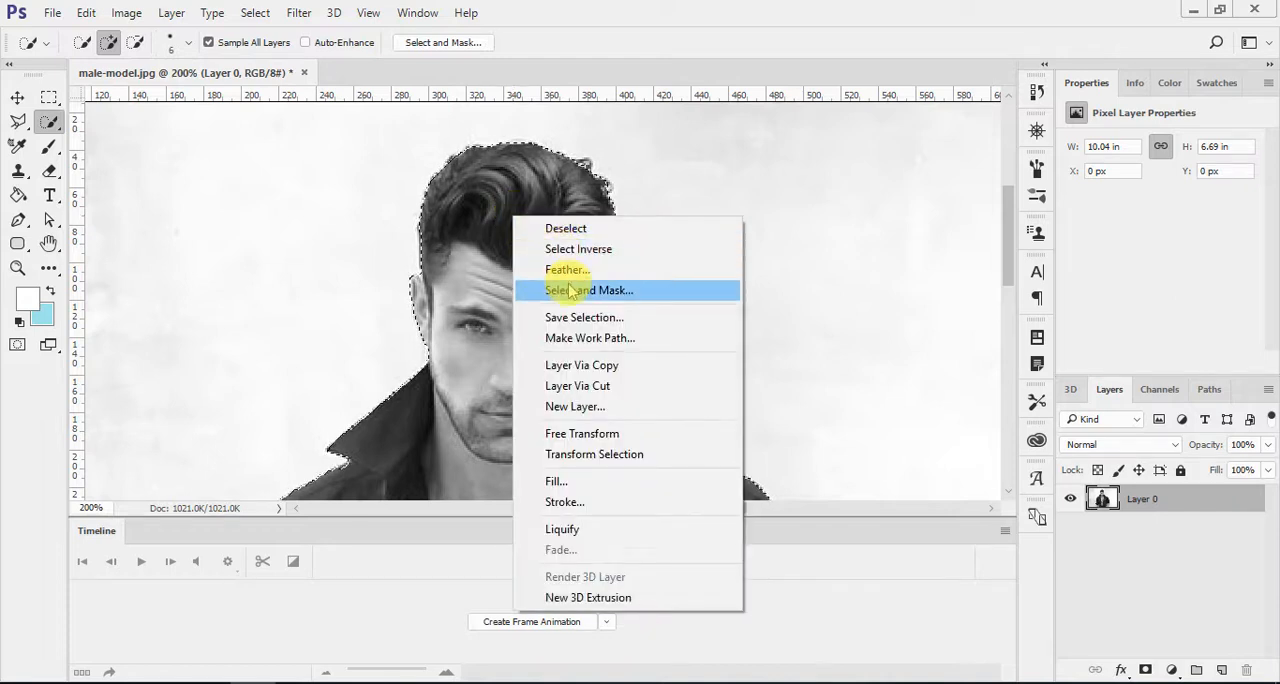
pyautogui.click(555, 287)
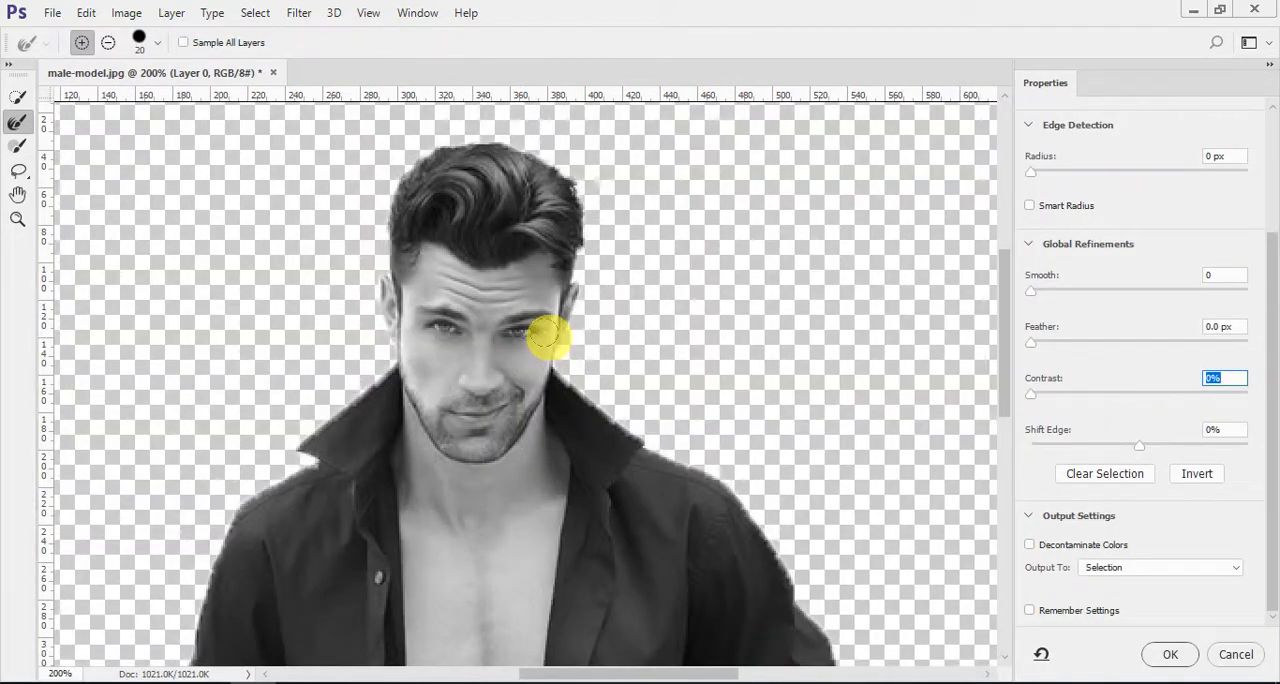
pyautogui.hotkey('ctrl', '0')
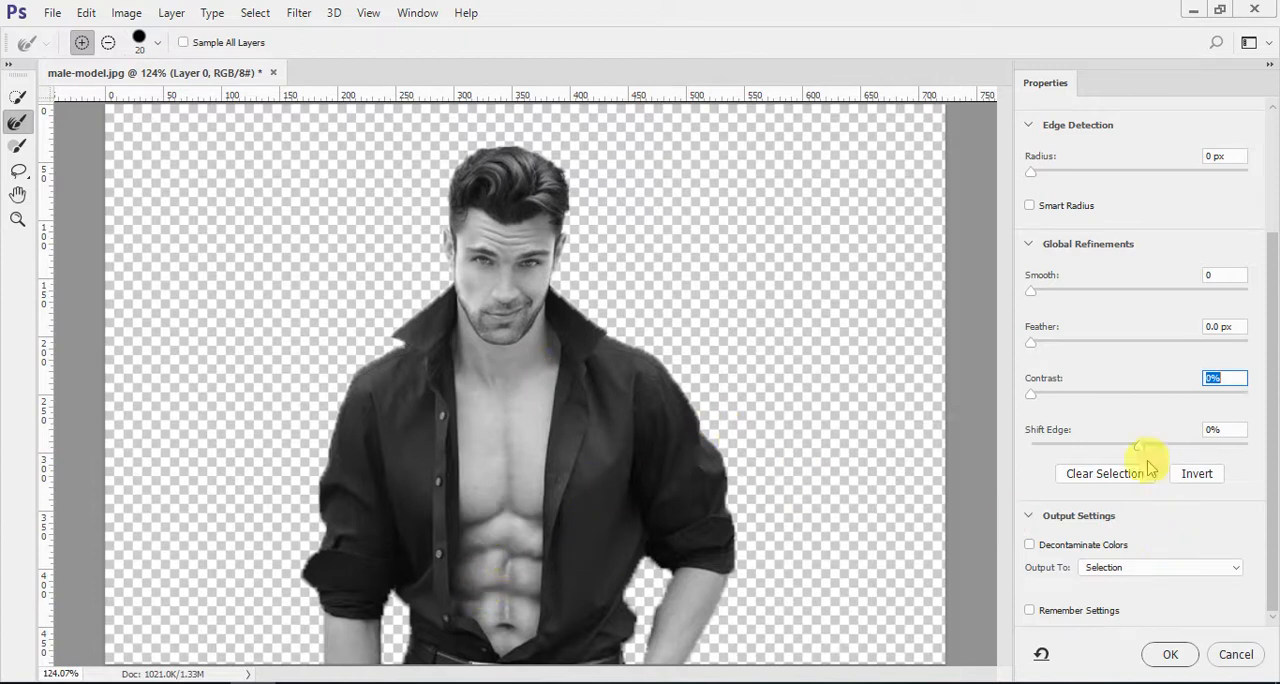
pyautogui.moveTo(1031, 291); pyautogui.dragTo(1118, 298)
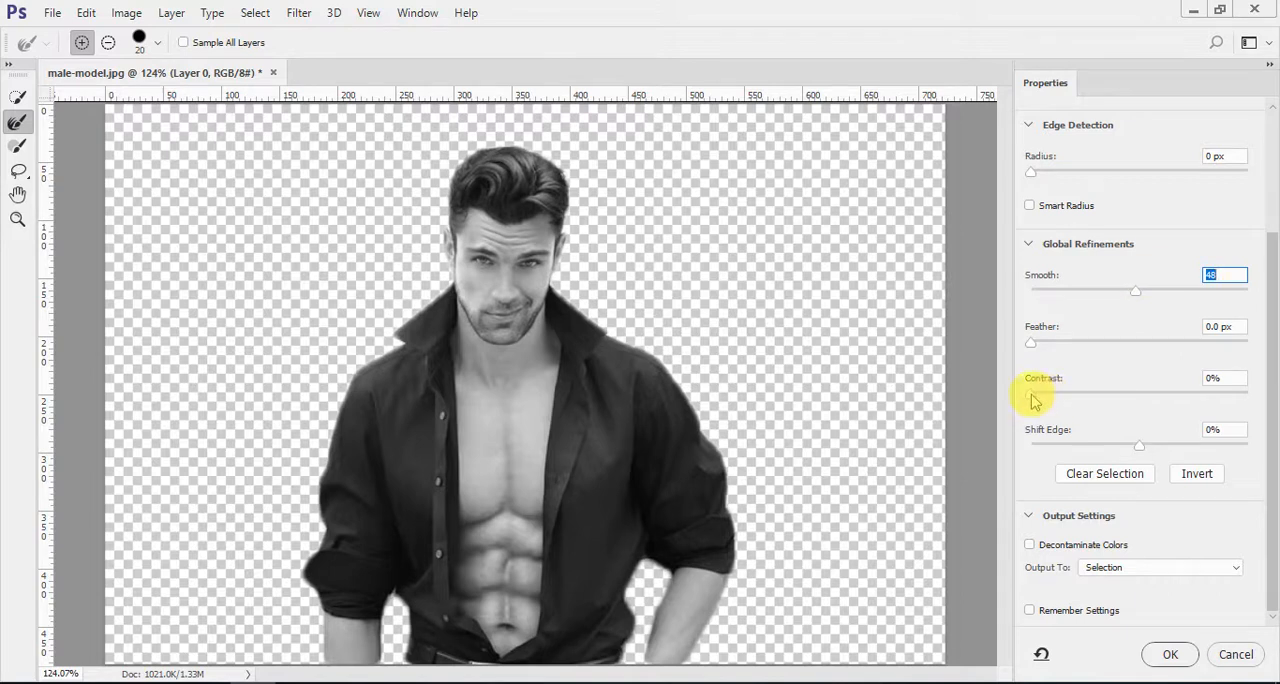
pyautogui.moveTo(1032, 393); pyautogui.dragTo(1110, 398)
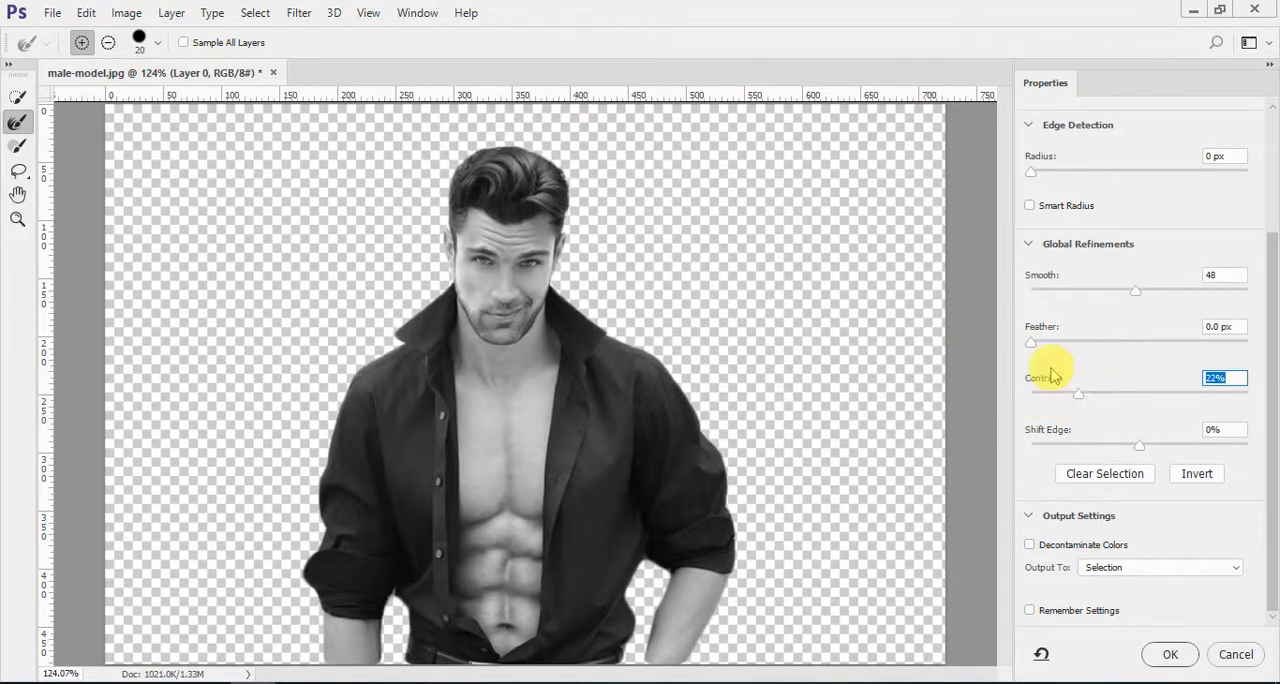
pyautogui.click(1202, 567)
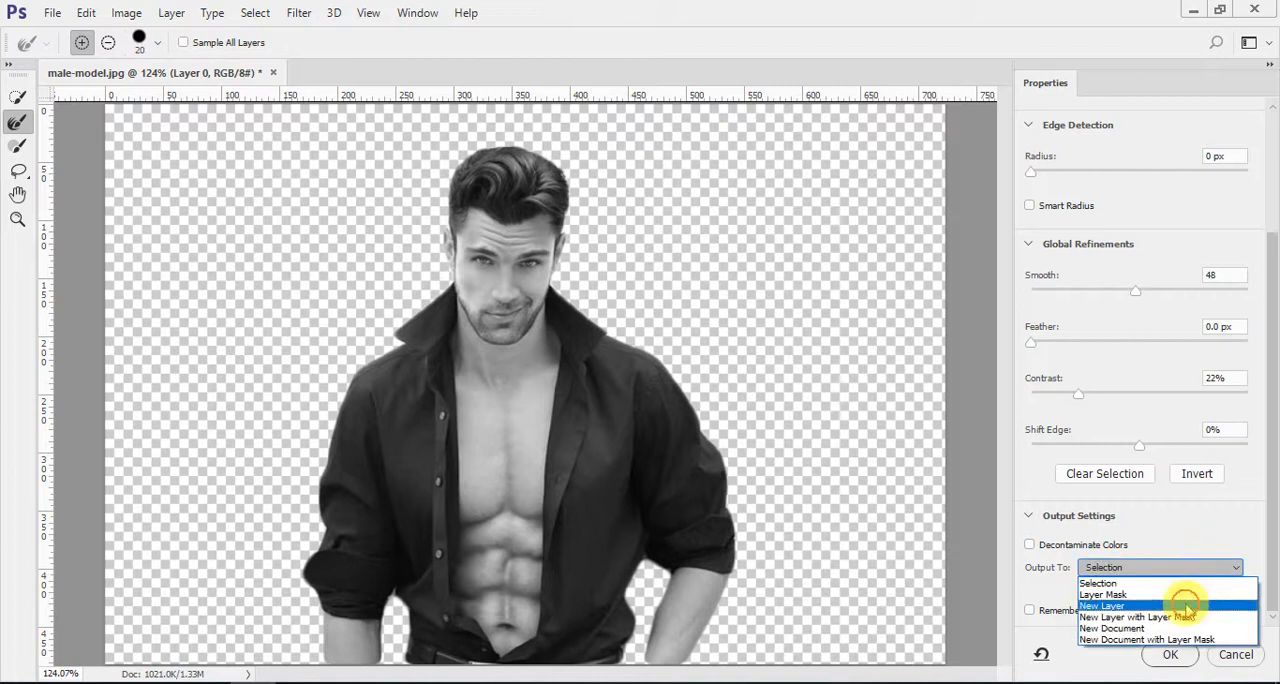
pyautogui.click(1185, 597)
pyautogui.click(1178, 654)
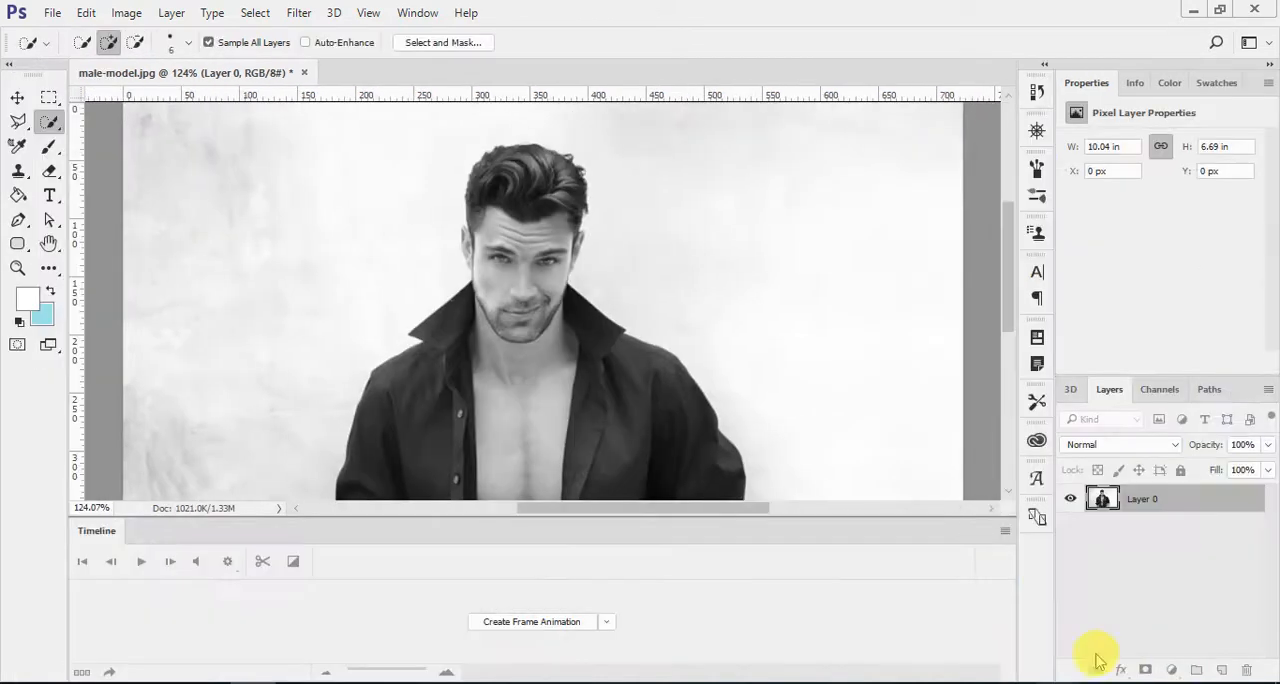
# Step: Toggle Layer 0's visibility to compare the cut-out with the original photo, leaving Layer 0 shown
pyautogui.hotkey('ctrl', '0')
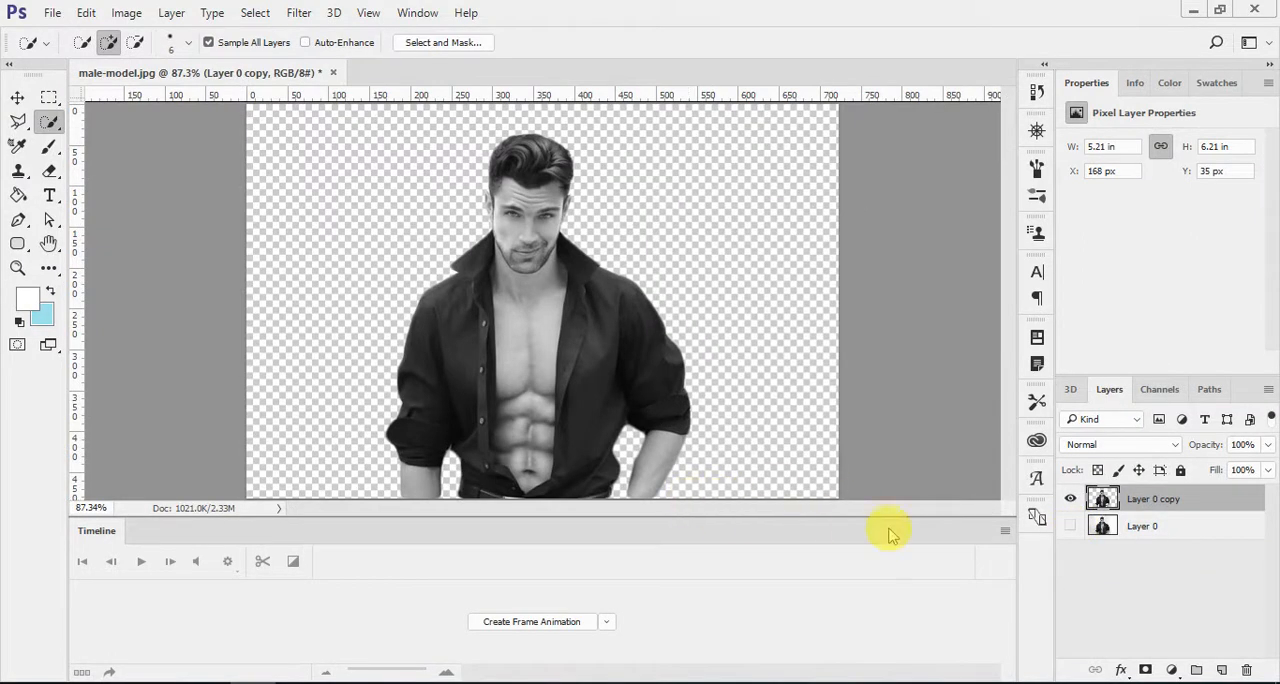
pyautogui.click(1070, 527)
pyautogui.click(1069, 527)
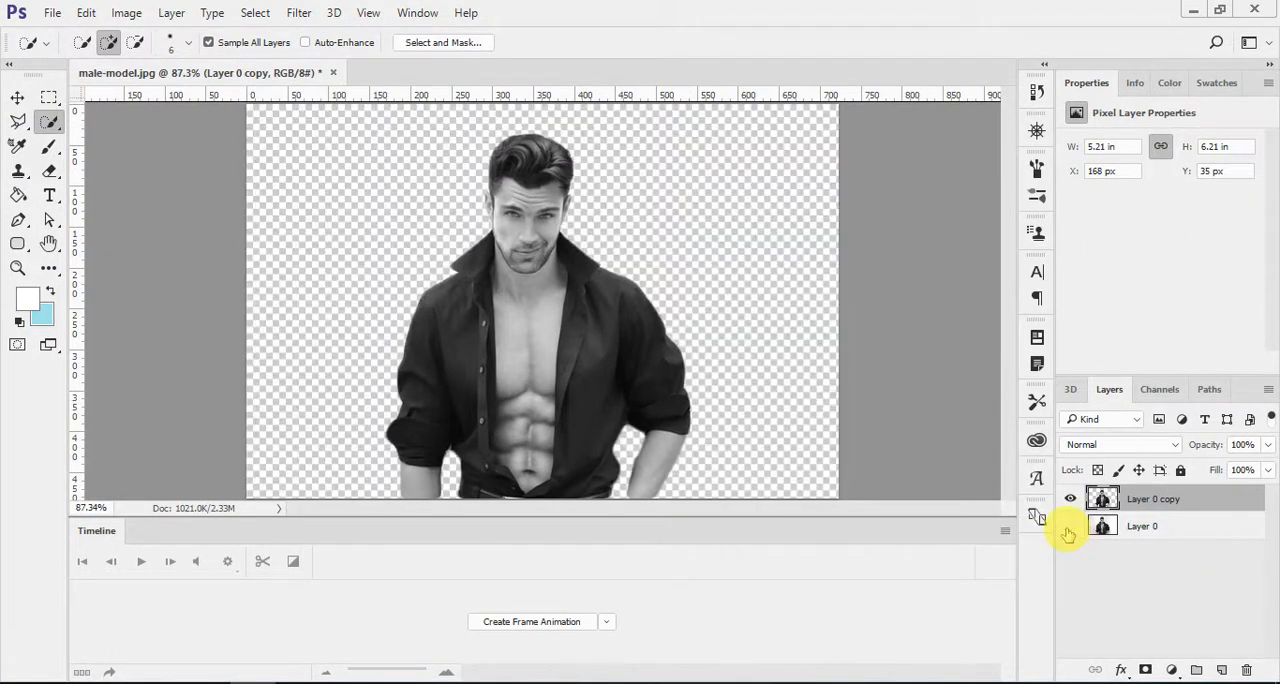
pyautogui.click(1069, 528)
pyautogui.click(1069, 528)
pyautogui.click(1069, 528)
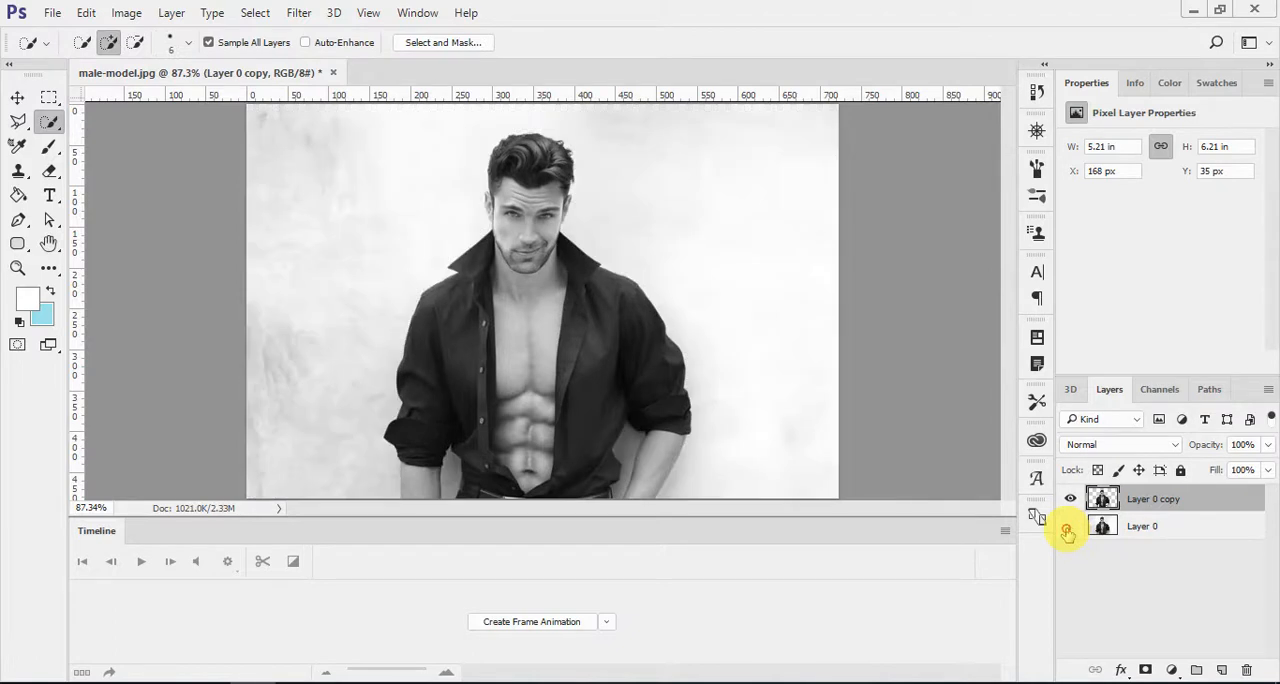
pyautogui.click(1069, 528)
pyautogui.click(1069, 528)
pyautogui.click(1069, 528)
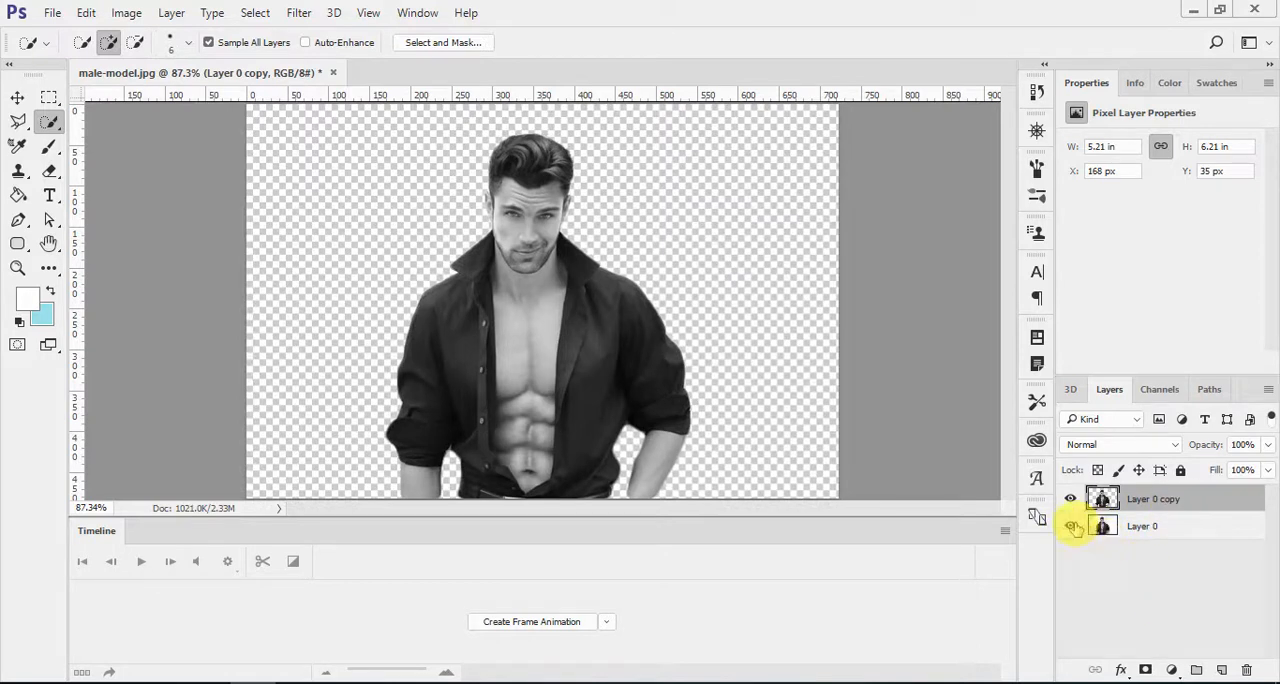
pyautogui.click(1069, 528)
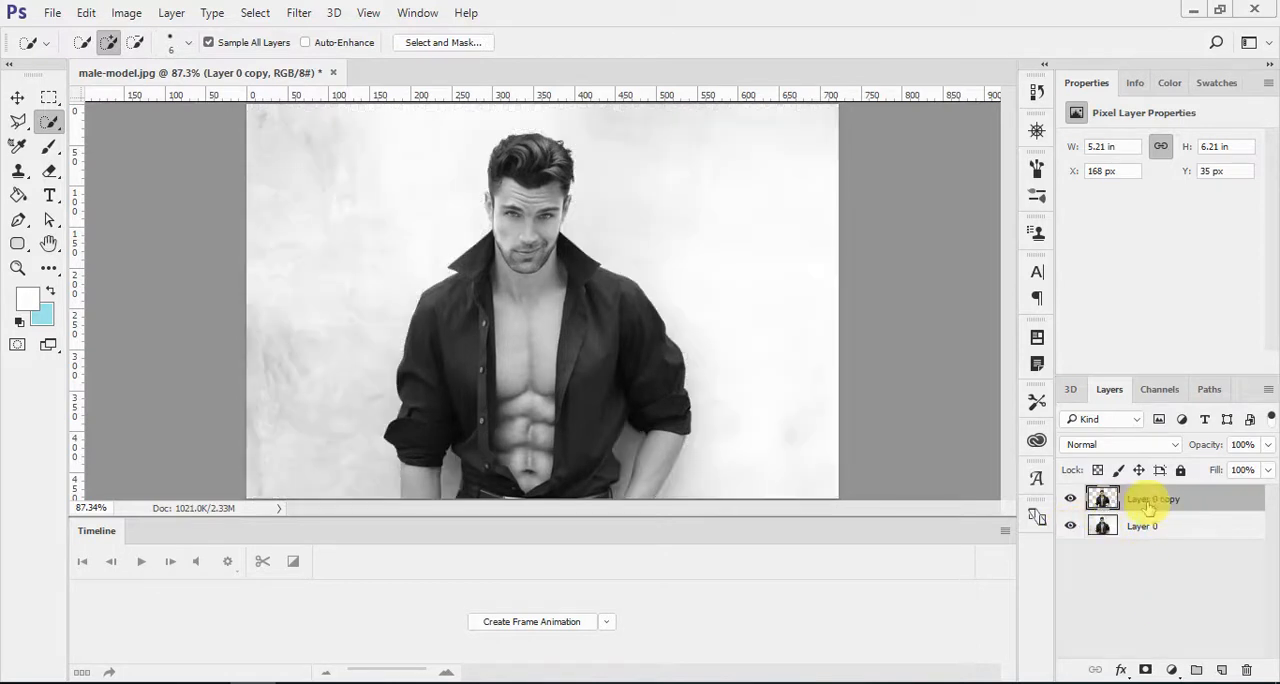
# Step: Add a layer mask to Layer 0 copy and try it inverted to black and back to white, toggling the layer's visibility
pyautogui.click(1145, 670)
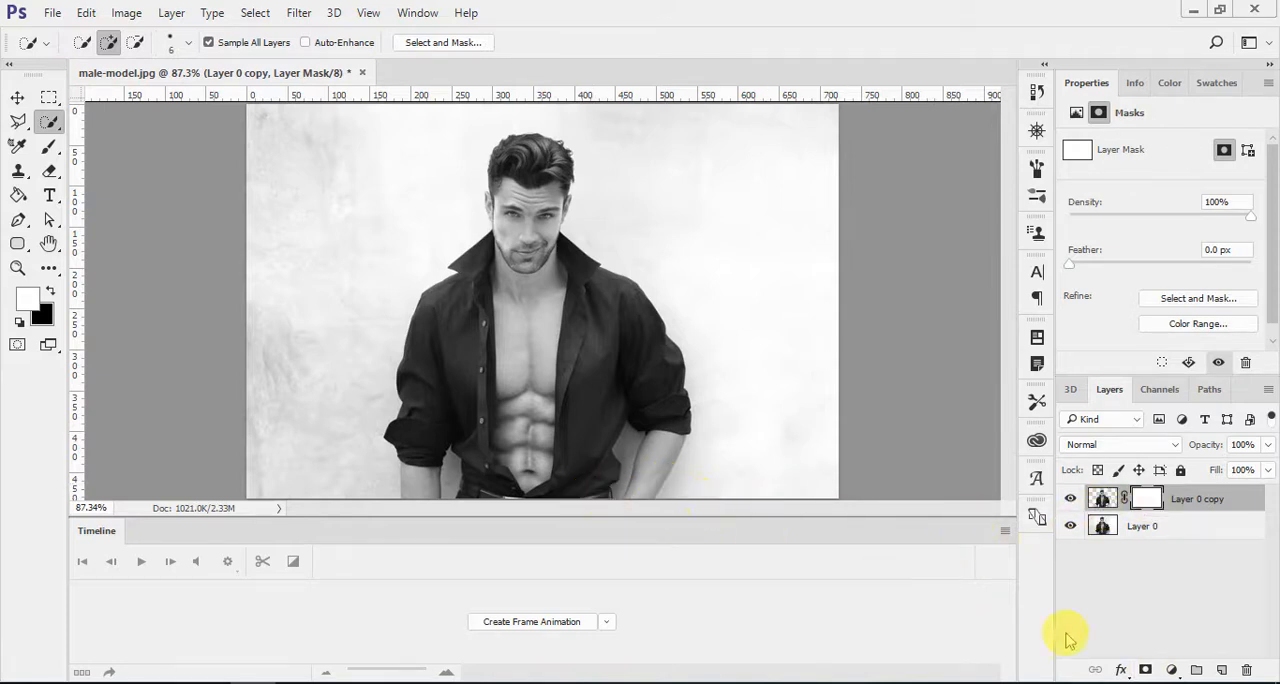
pyautogui.moveTo(1247, 444)
pyautogui.mouseDown()
pyautogui.moveTo(1081, 443)
pyautogui.moveTo(1277, 444)
pyautogui.moveTo(1248, 455)
pyautogui.mouseUp()
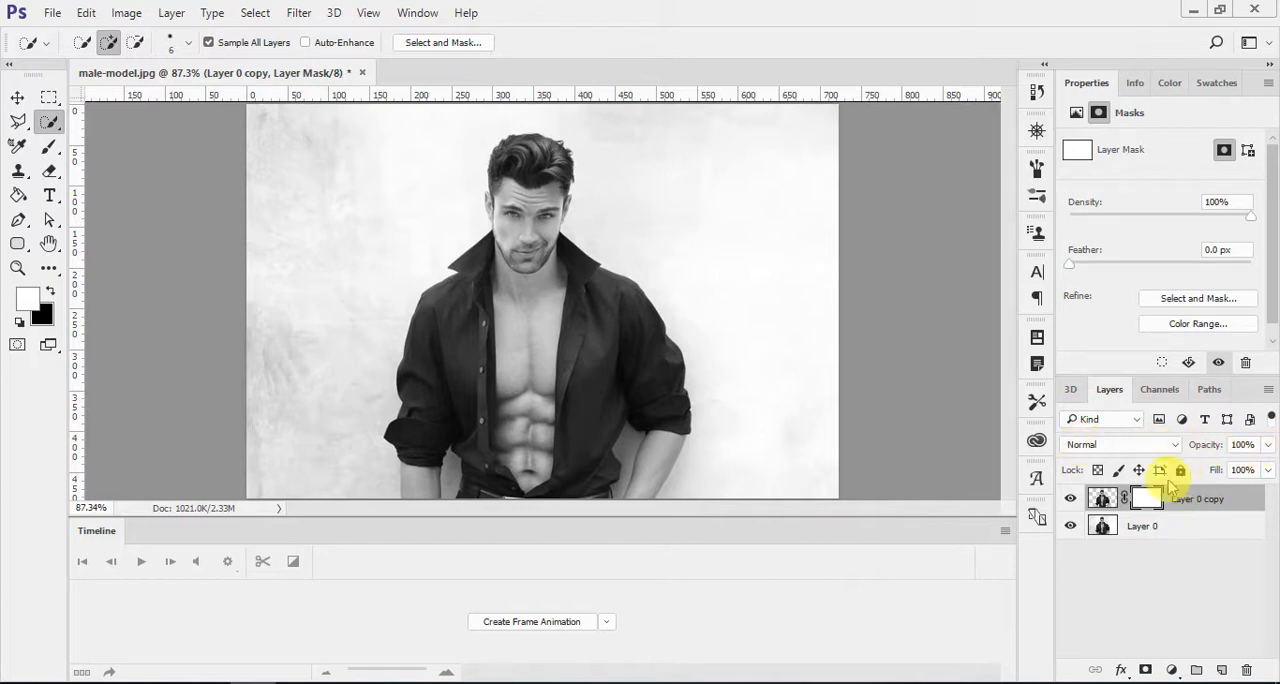
pyautogui.hotkey('ctrl', 'i')
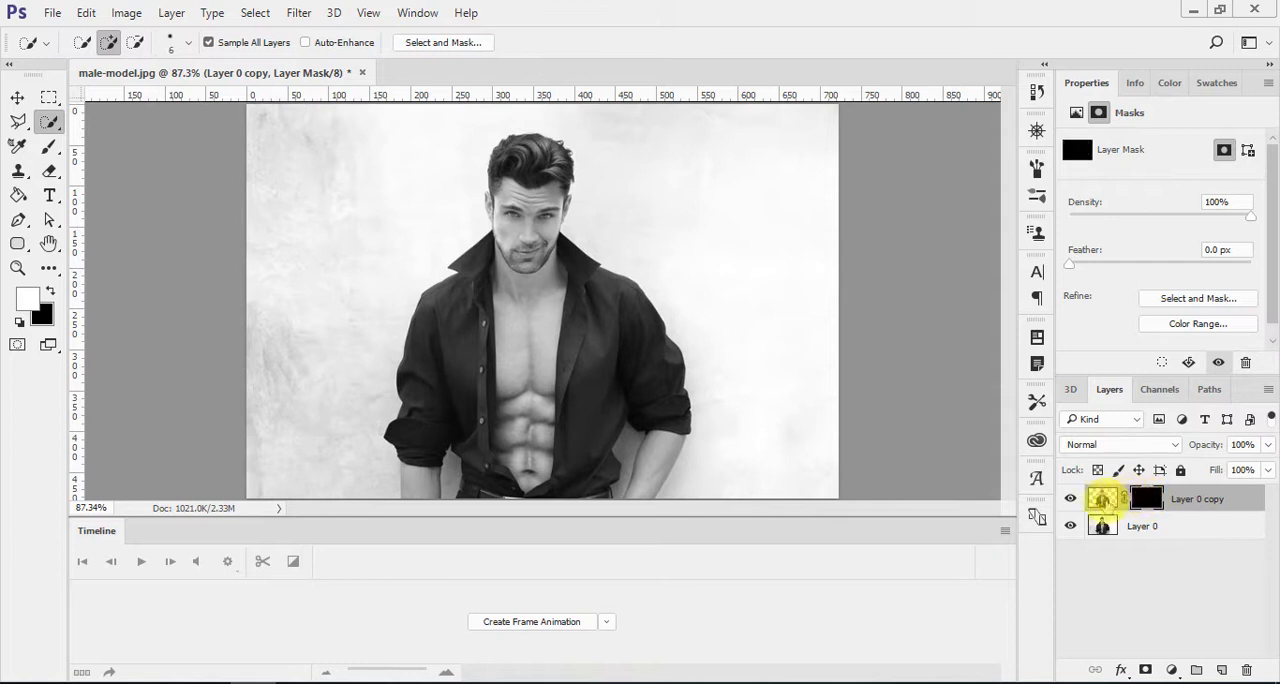
pyautogui.click(1070, 503)
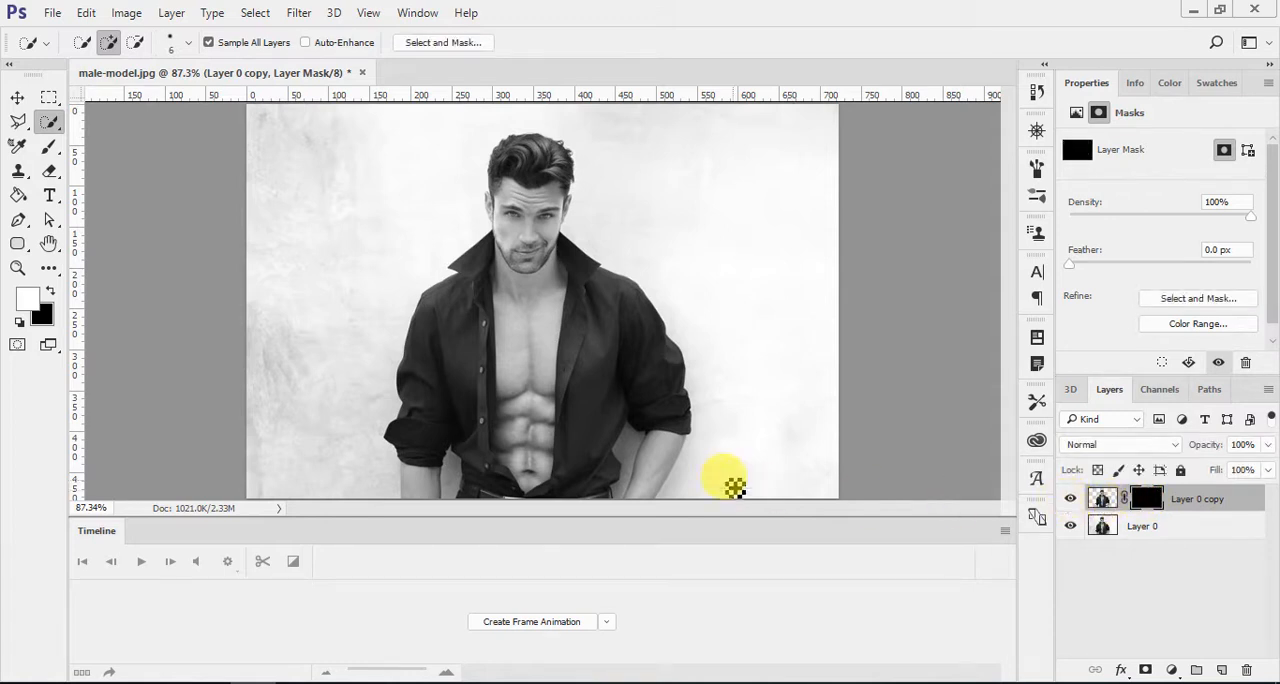
pyautogui.hotkey('ctrl', 'i')
pyautogui.click(1069, 499)
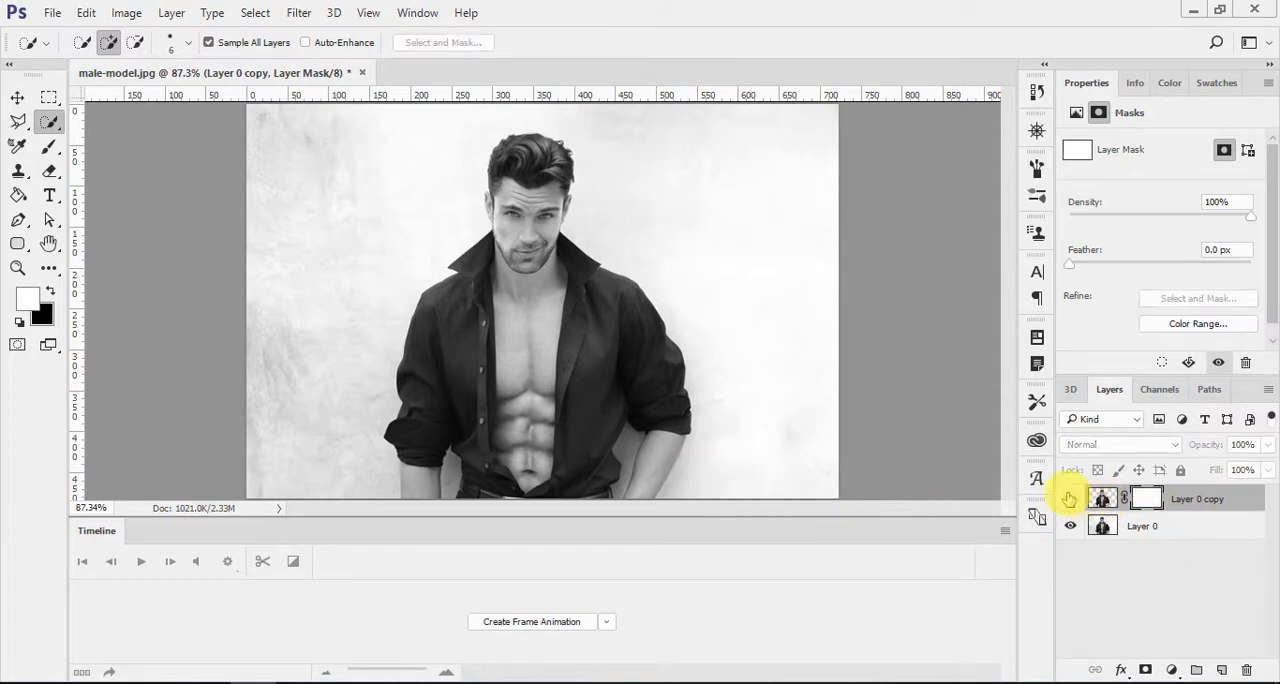
pyautogui.click(1070, 499)
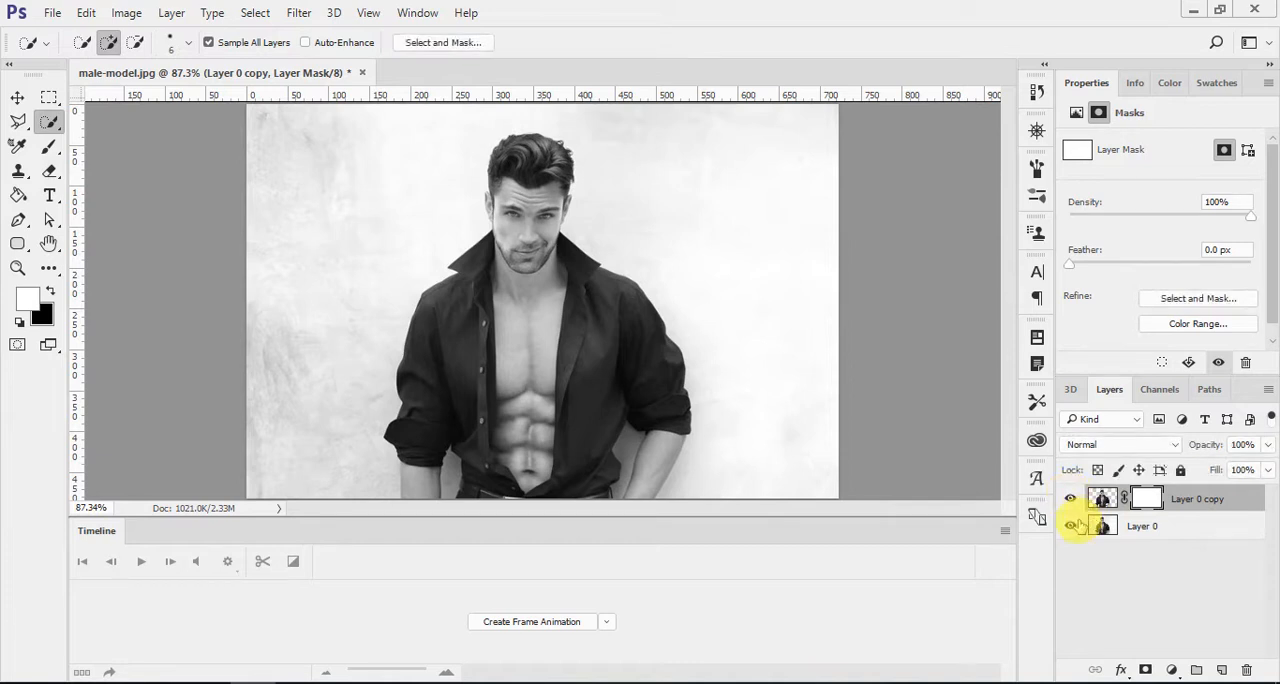
# Step: Hide Layer 0, test inverting the mask on Layer 0 copy, and delete that layer mask
pyautogui.click(1070, 526)
pyautogui.click(1071, 526)
pyautogui.click(1072, 526)
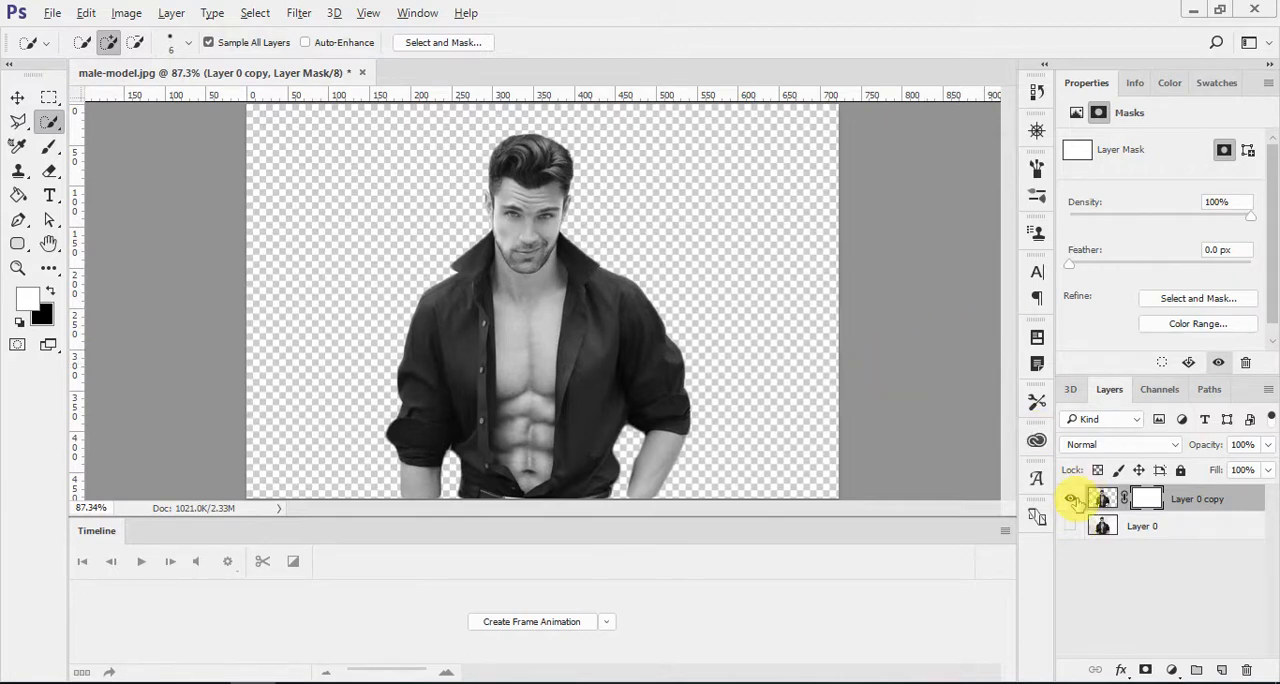
pyautogui.hotkey('ctrl', 'i')
pyautogui.hotkey('ctrl', 'i')
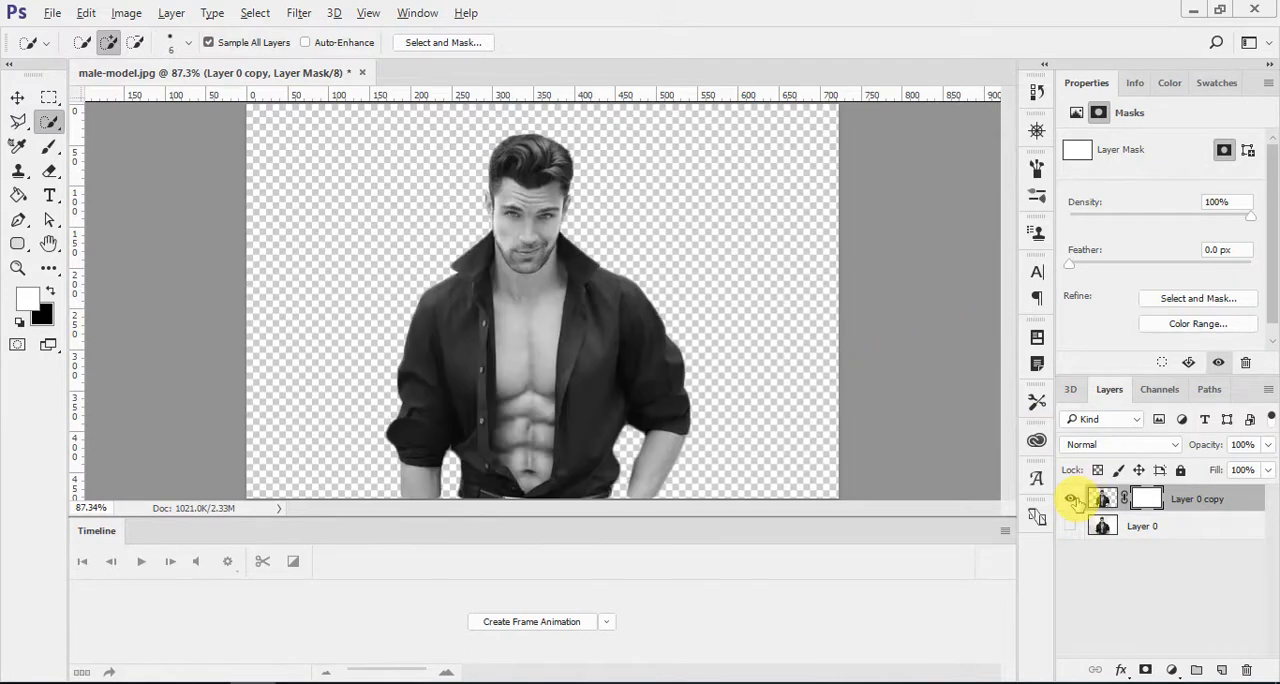
pyautogui.rightClick(1163, 505)
pyautogui.click(1115, 341)
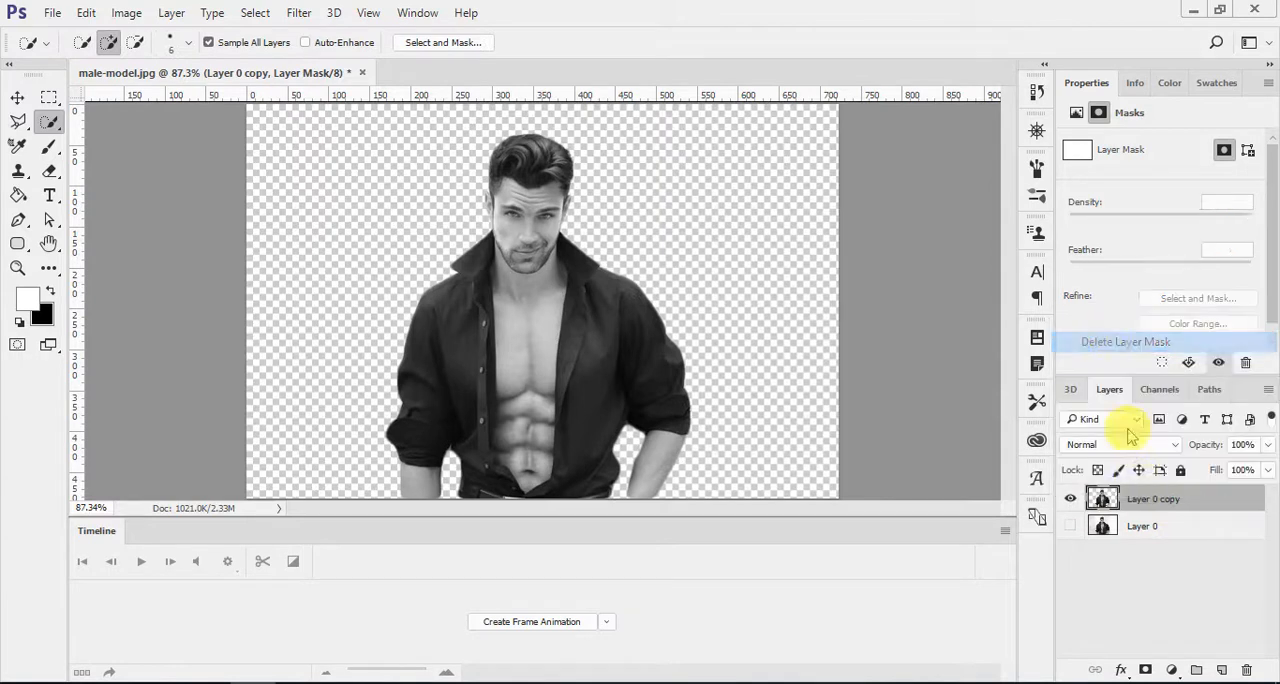
# Step: Move Layer 0 above Layer 0 copy in the layer stack and keep it selected
pyautogui.click(1184, 532)
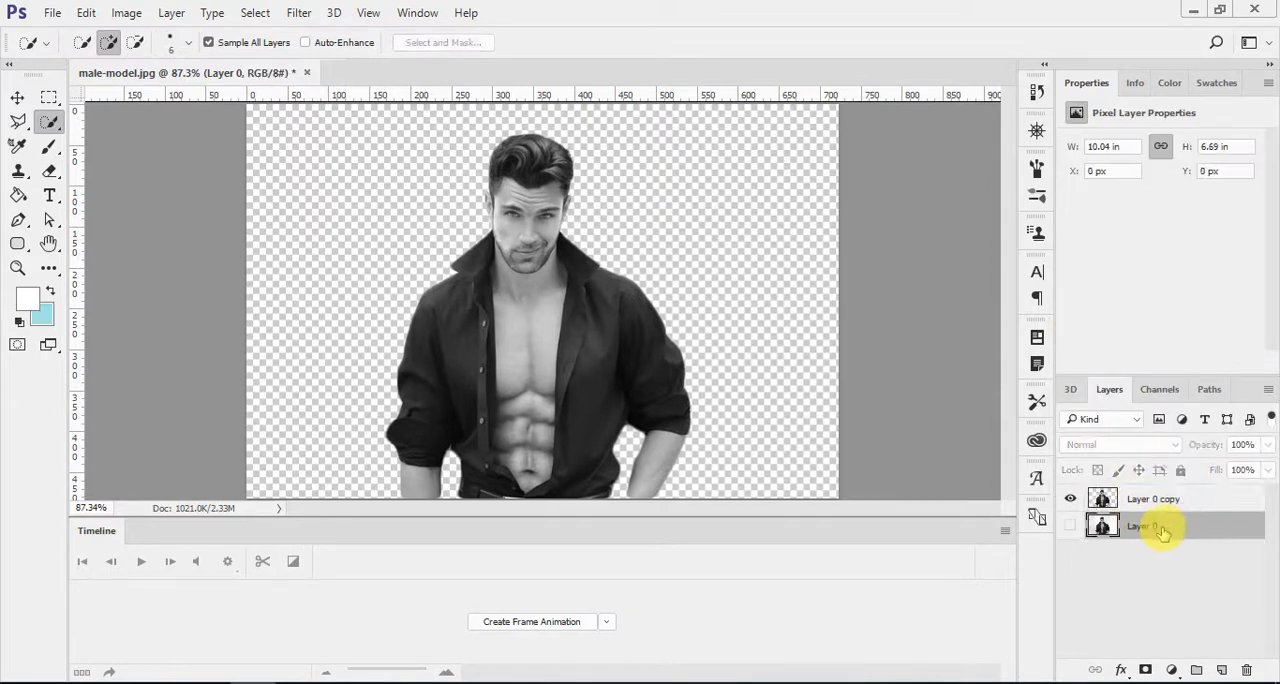
pyautogui.moveTo(1160, 532); pyautogui.dragTo(1160, 491)
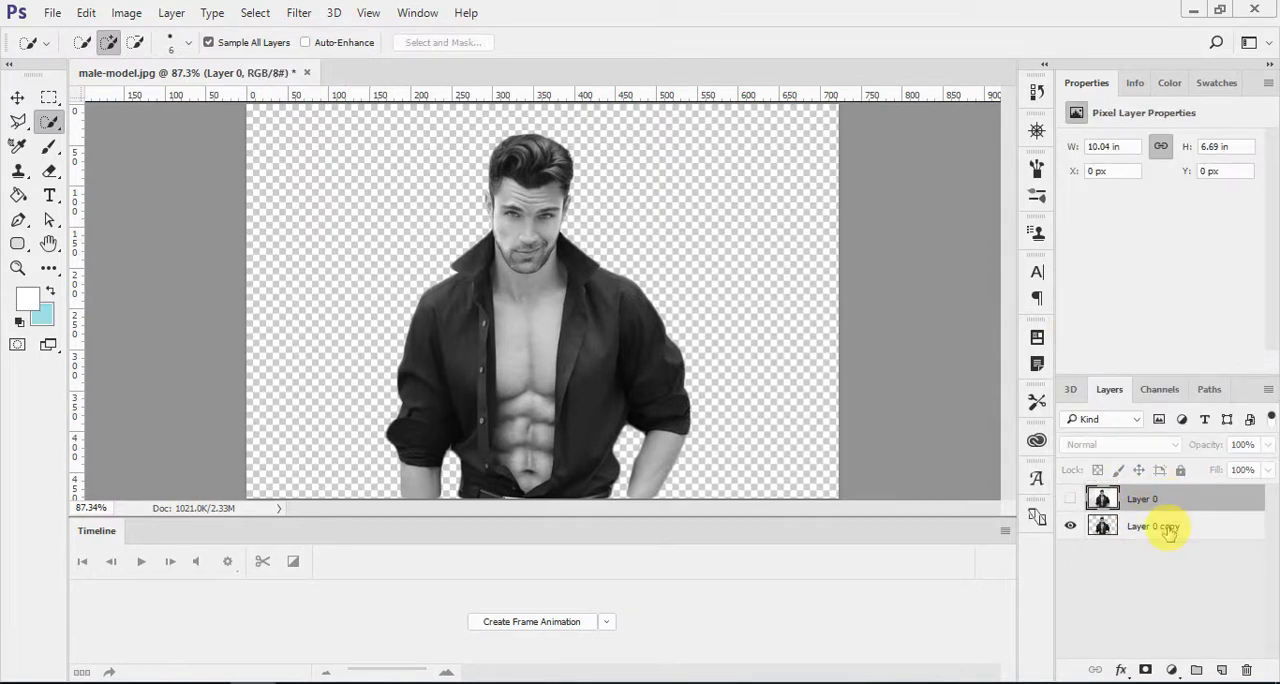
pyautogui.click(1167, 524)
pyautogui.click(1134, 495)
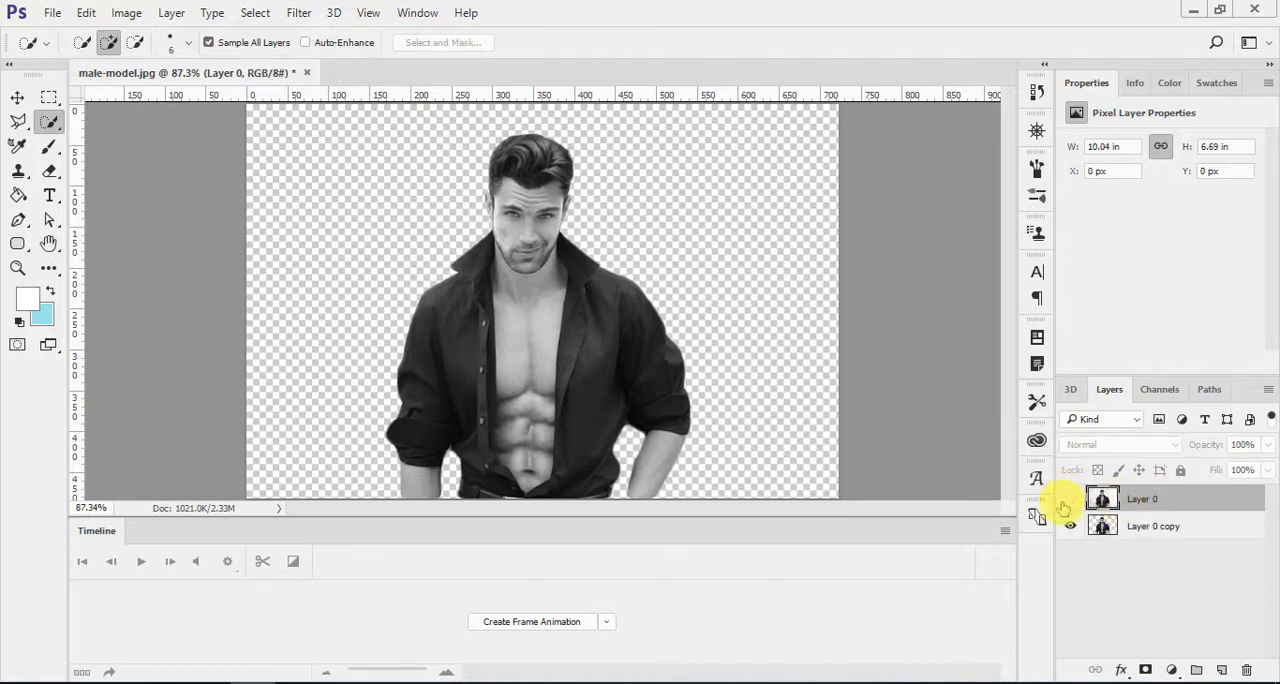
# Step: Show Layer 0 and add a layer mask filled with black to it
pyautogui.click(1070, 498)
pyautogui.click(1147, 669)
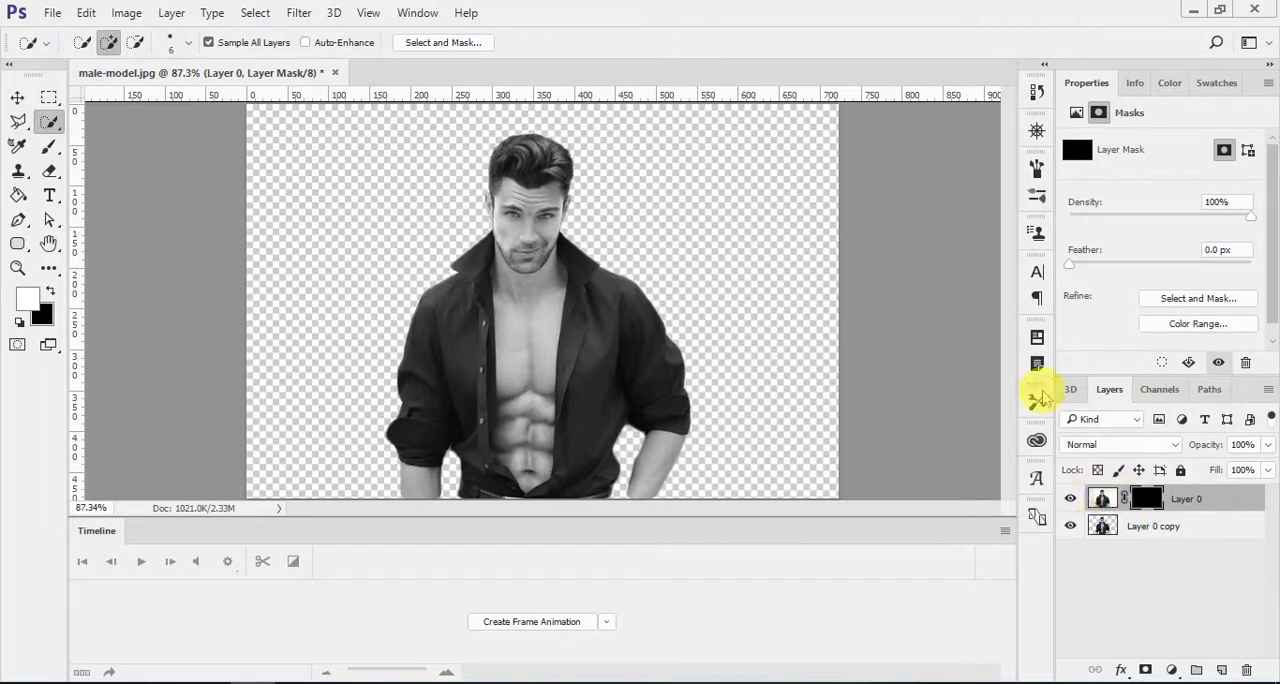
# Step: Choose a soft round brush tip and reduce its size to 40 px for painting on Layer 0's mask
pyautogui.press('b')
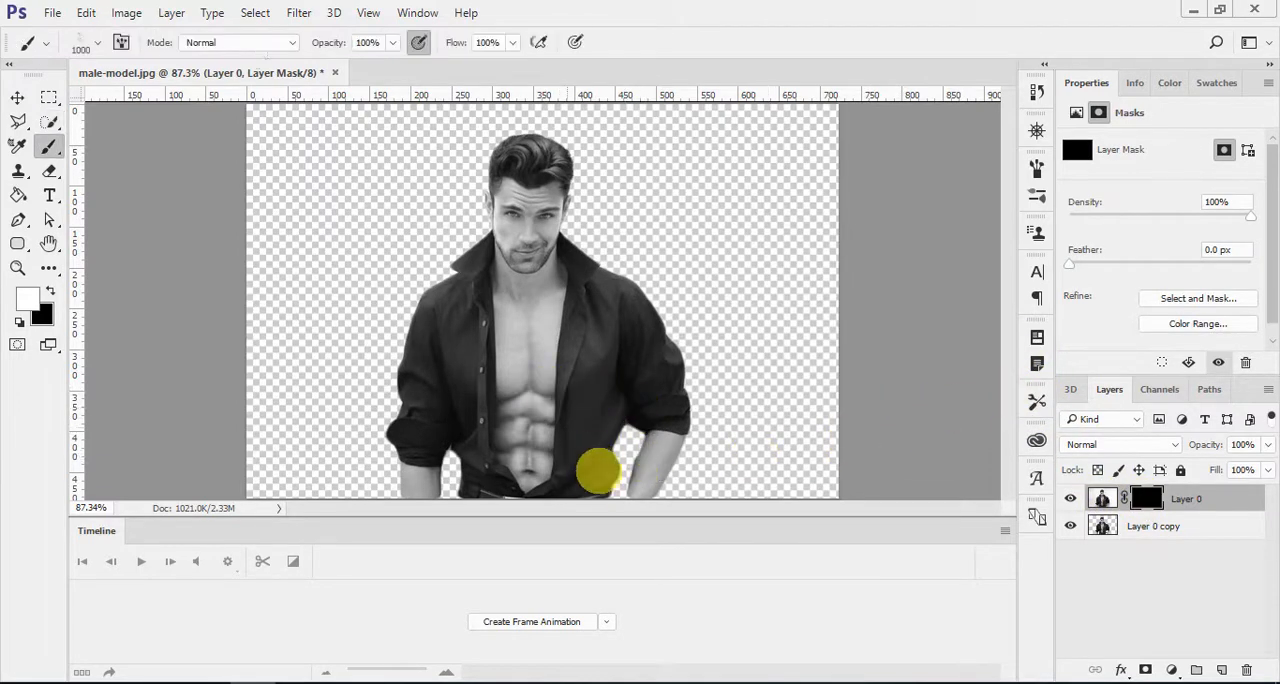
pyautogui.click(83, 50)
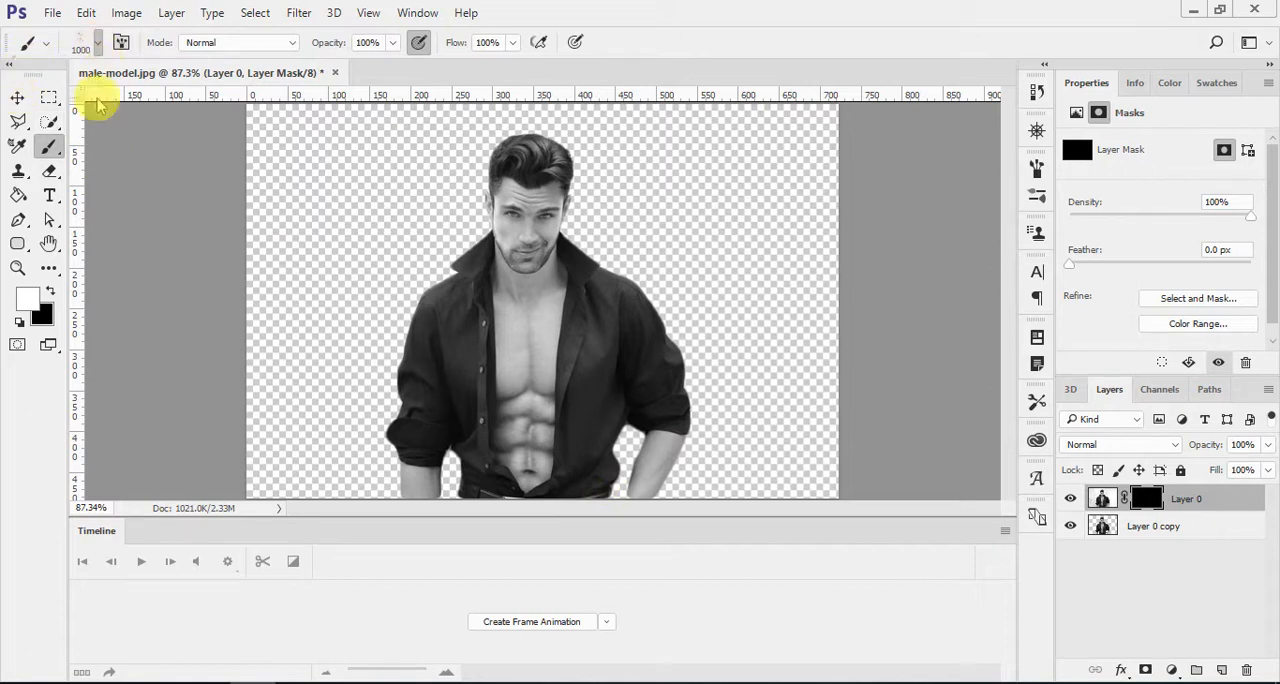
pyautogui.moveTo(227, 299); pyautogui.dragTo(229, 215)
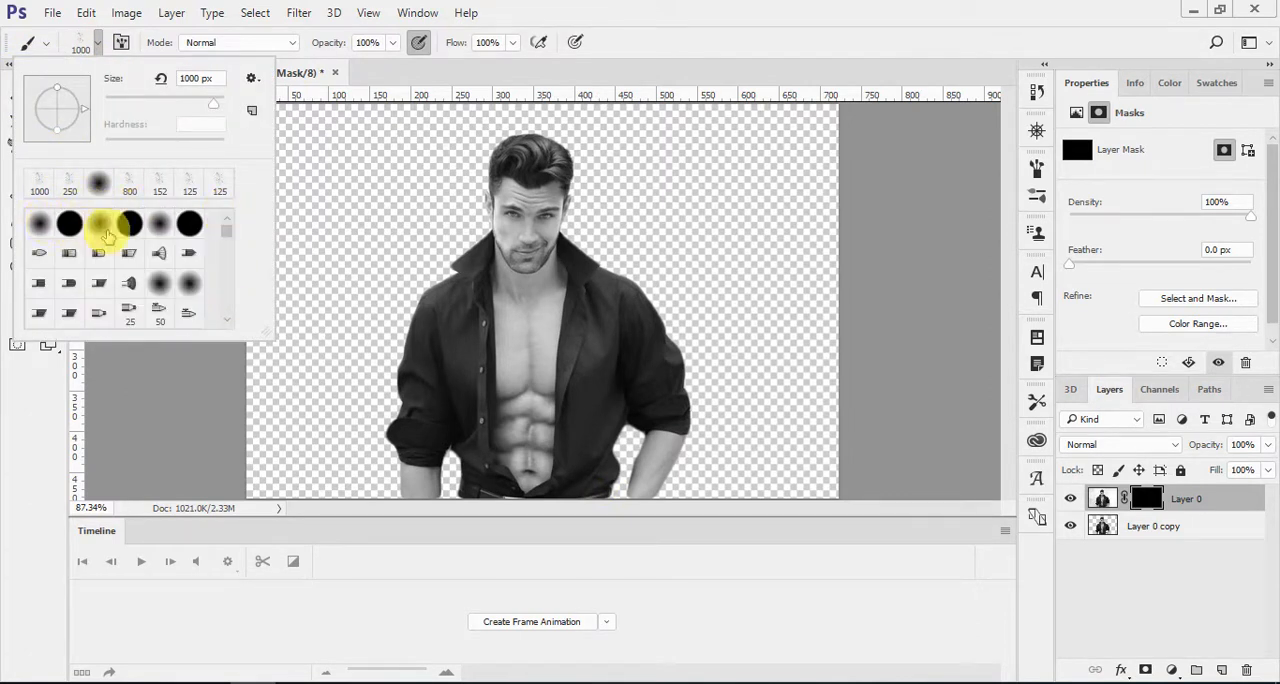
pyautogui.doubleClick(100, 223)
pyautogui.press('[')
pyautogui.press('[')
pyautogui.press('[')
pyautogui.press('[')
pyautogui.press('[')
pyautogui.press('[')
pyautogui.press('[')
pyautogui.press('[')
pyautogui.press('[')
pyautogui.press('[')
pyautogui.press('[')
pyautogui.press('[')
pyautogui.press('[')
pyautogui.press('[')
pyautogui.press('[')
pyautogui.press('[')
pyautogui.press('[')
pyautogui.press('[')
pyautogui.press('[')
pyautogui.press('[')
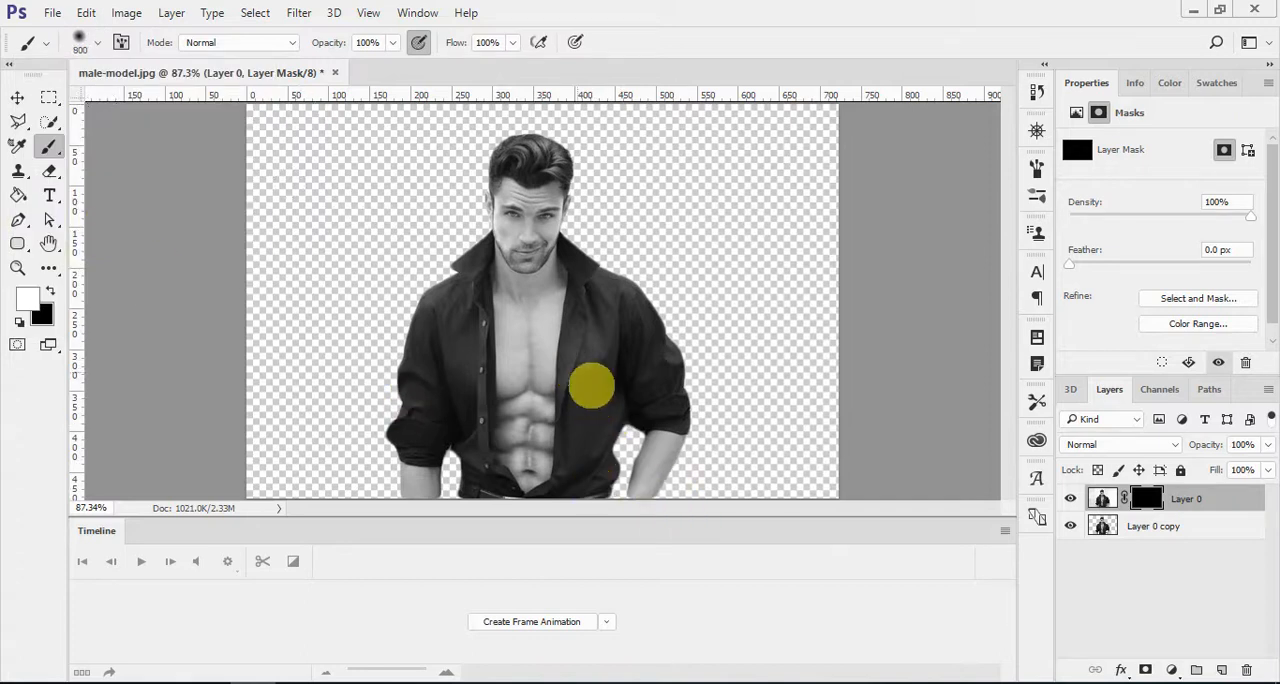
# Step: Paint white on Layer 0's mask along the image's lower edge with a 9 px brush to restore the man's cut-off arms and waist
pyautogui.scroll(2, 637, 470)
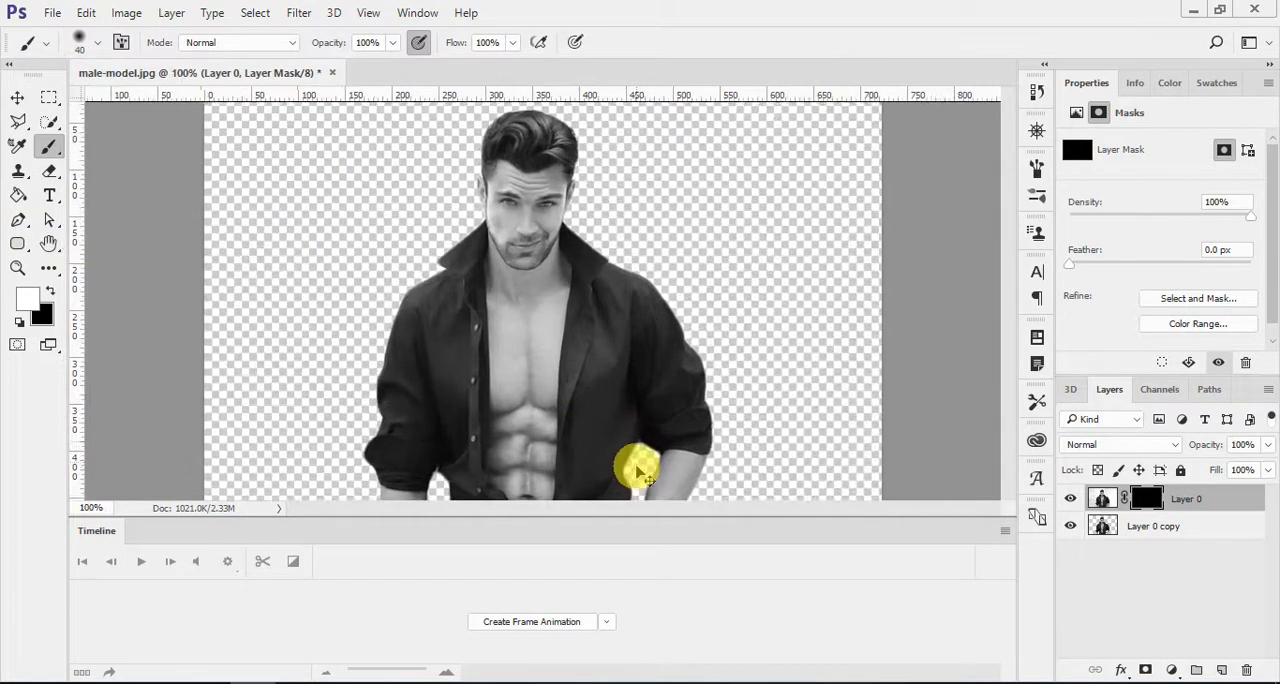
pyautogui.scroll(-3, 634, 457)
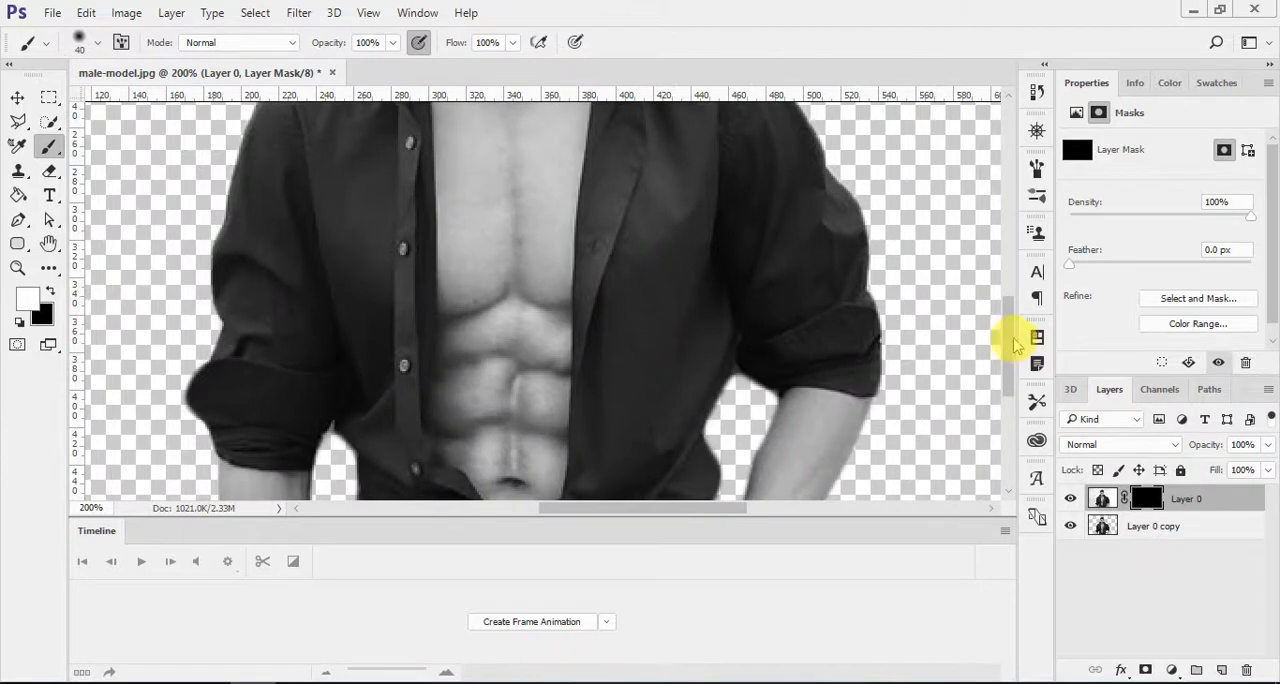
pyautogui.scroll(-2, 1002, 372)
pyautogui.scroll(2, 790, 415)
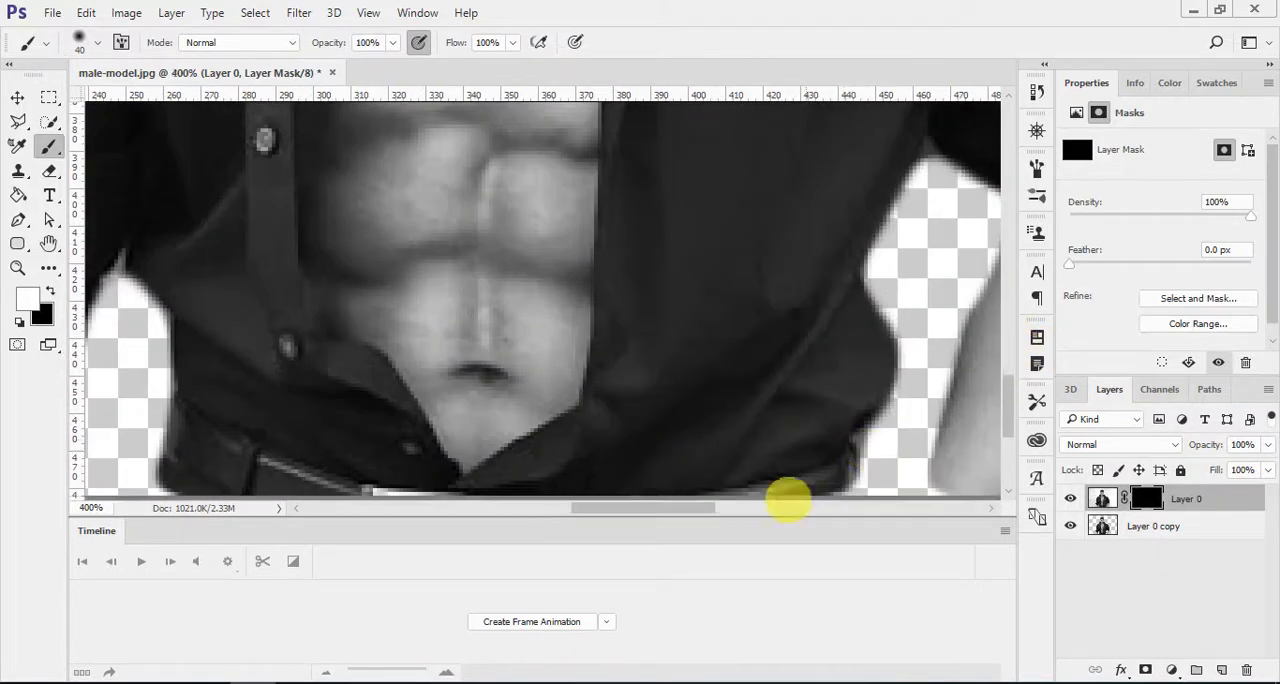
pyautogui.moveTo(694, 506); pyautogui.dragTo(754, 511)
pyautogui.press('[')
pyautogui.press('[')
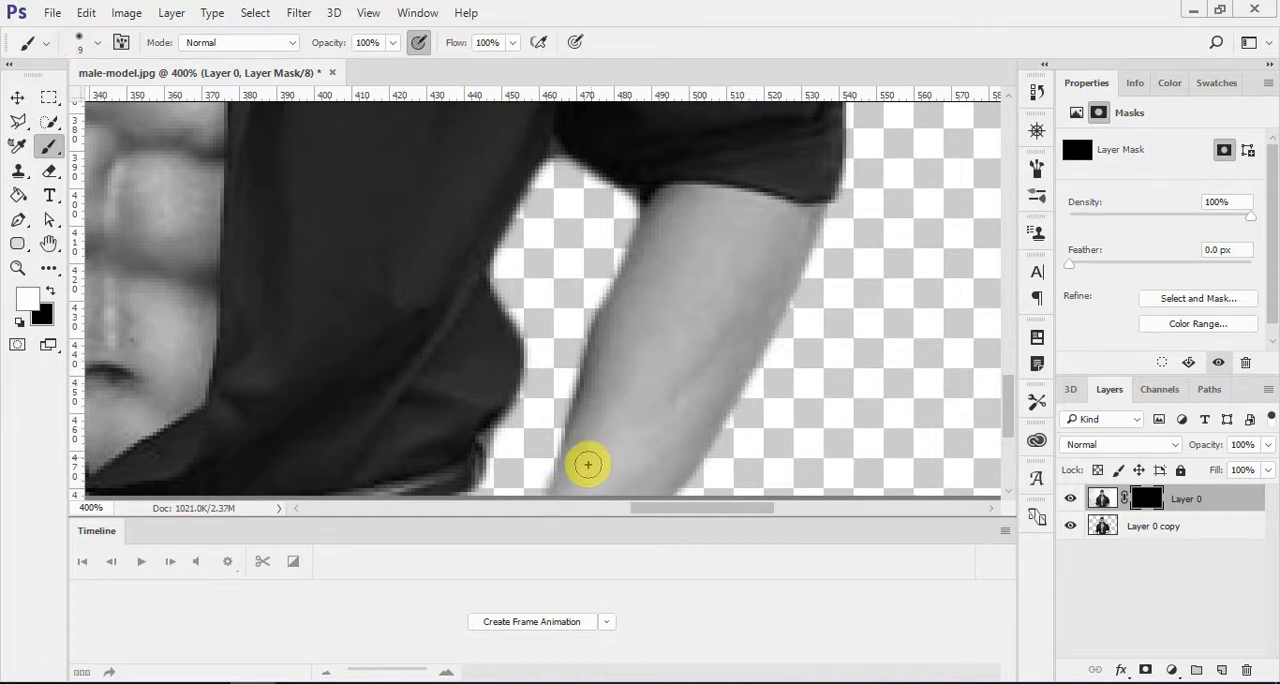
pyautogui.moveTo(663, 509); pyautogui.dragTo(471, 508)
pyautogui.click(322, 509)
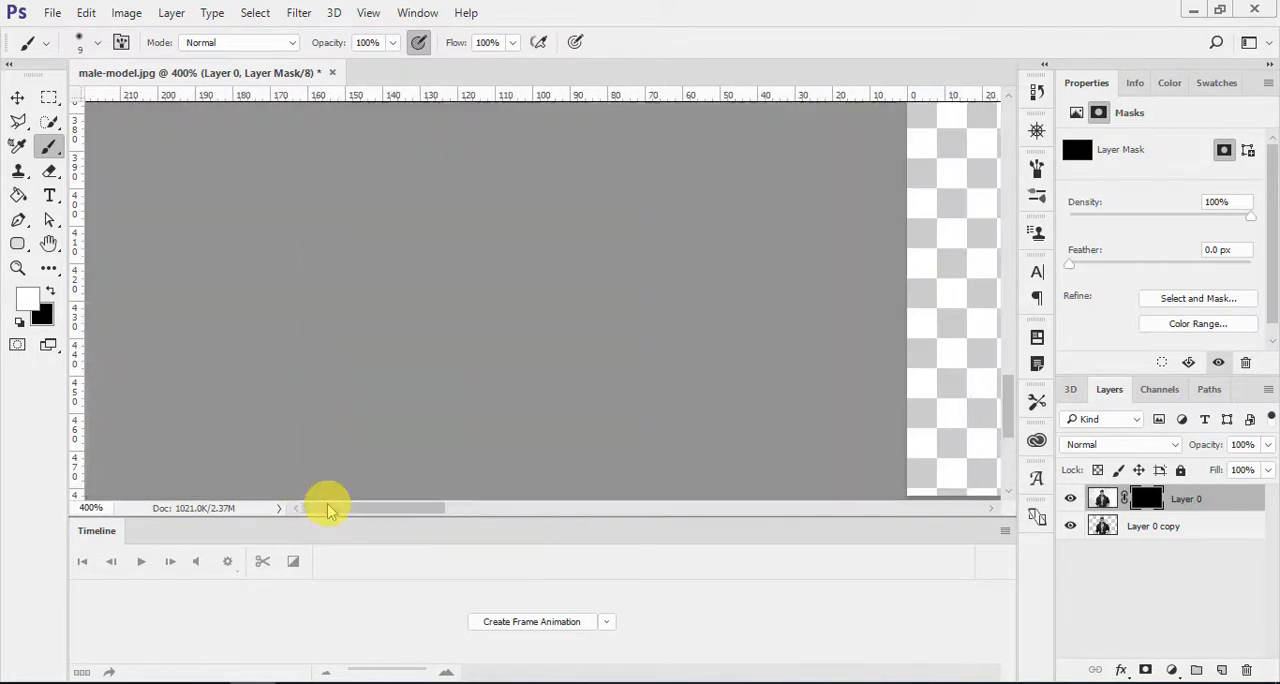
pyautogui.moveTo(516, 515); pyautogui.dragTo(611, 505)
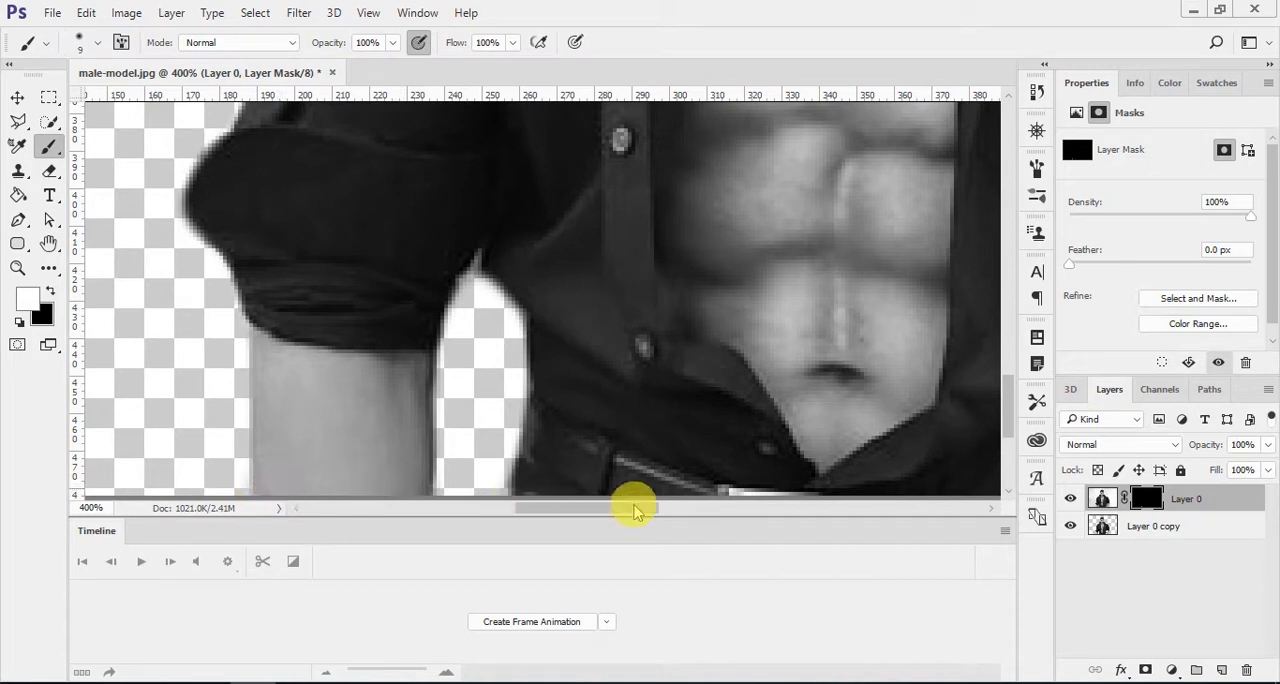
pyautogui.hotkey('ctrl', '0')
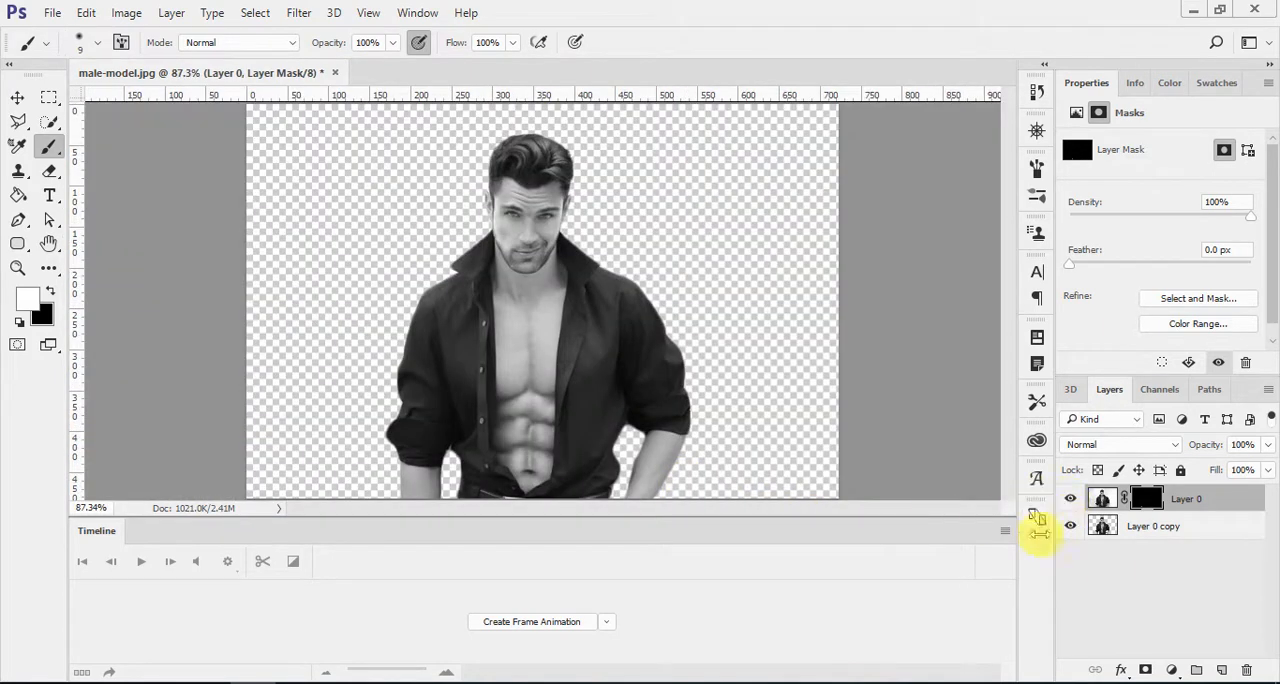
# Step: Apply Layer 0's layer mask and merge the layer with Layer 0 copy
pyautogui.rightClick(1146, 498)
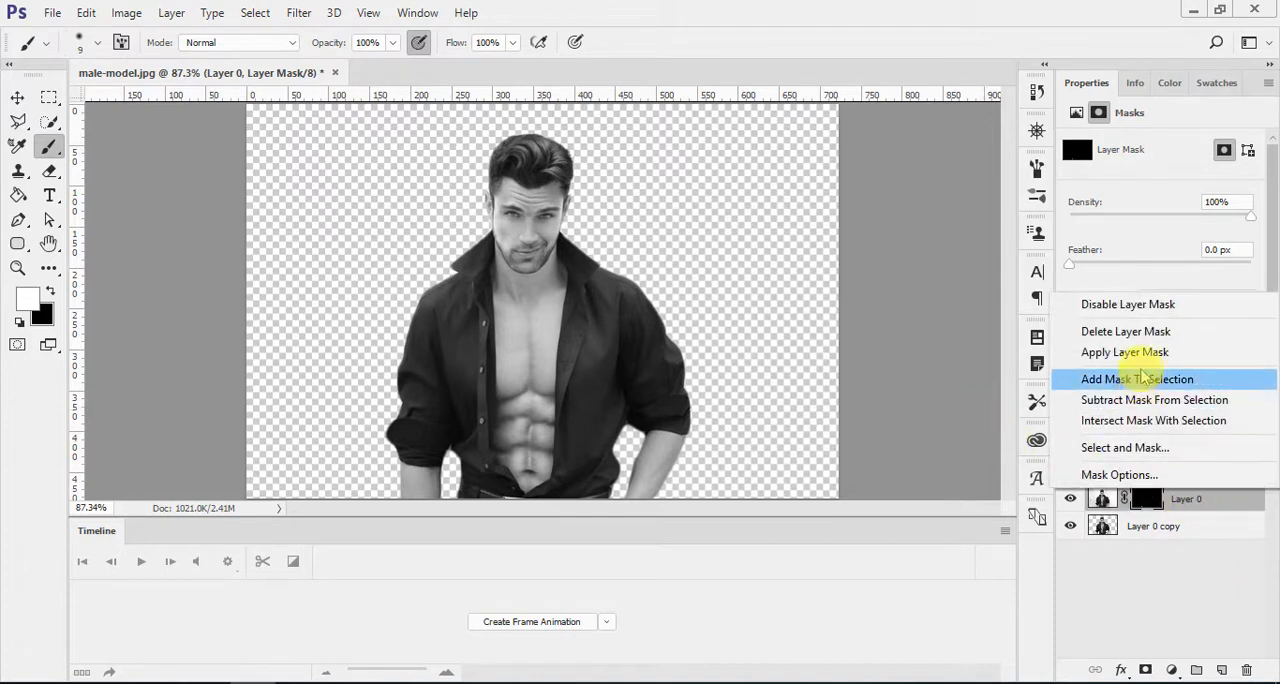
pyautogui.click(1124, 352)
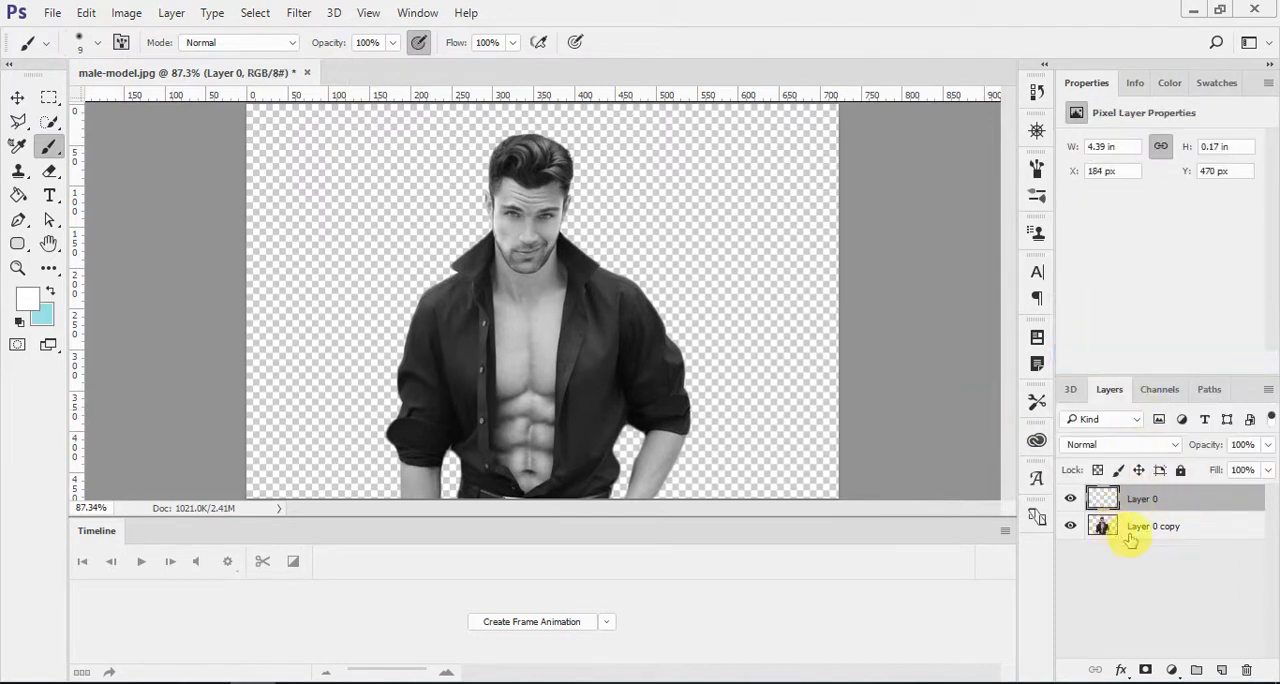
pyautogui.keyDown('shift'); pyautogui.click(1170, 542); pyautogui.keyUp('shift')
pyautogui.hotkey('ctrl', 'e')
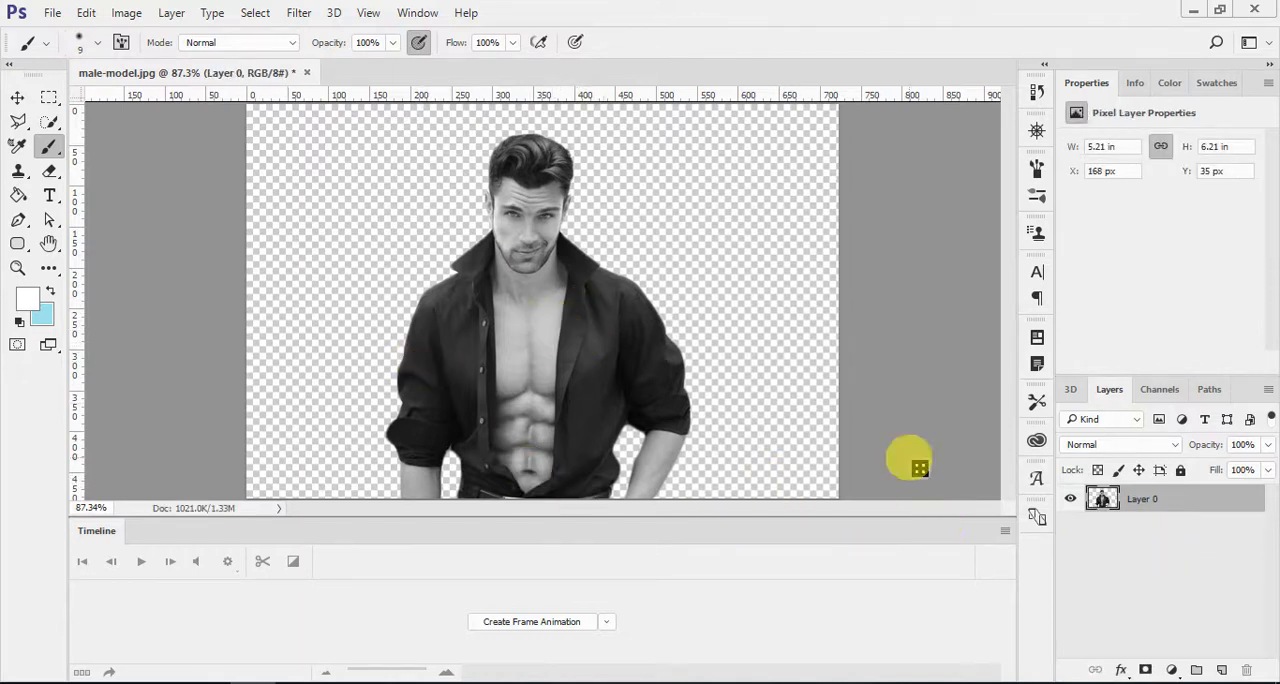
# Step: Add a new layer beneath Layer 0 and fill it with a diagonal white-to-light-blue linear gradient
pyautogui.hotkey('ctrl', 'alt', 'shift', 'n')
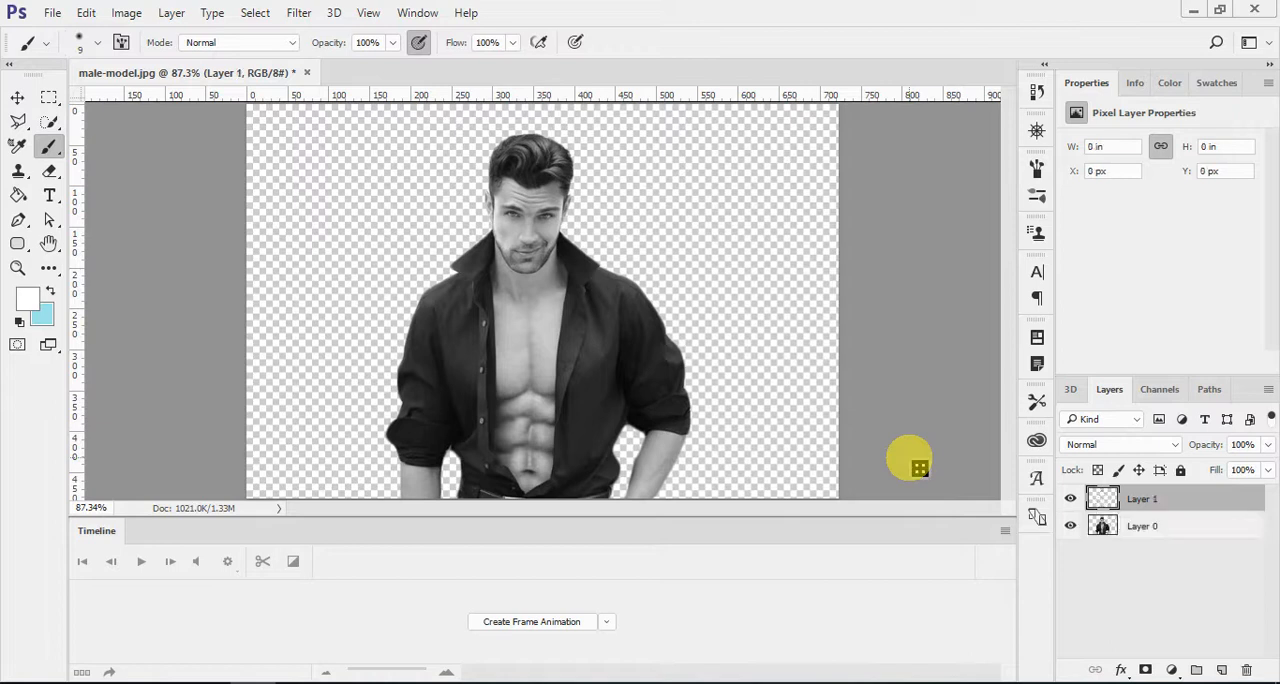
pyautogui.moveTo(1210, 497); pyautogui.dragTo(143, 292)
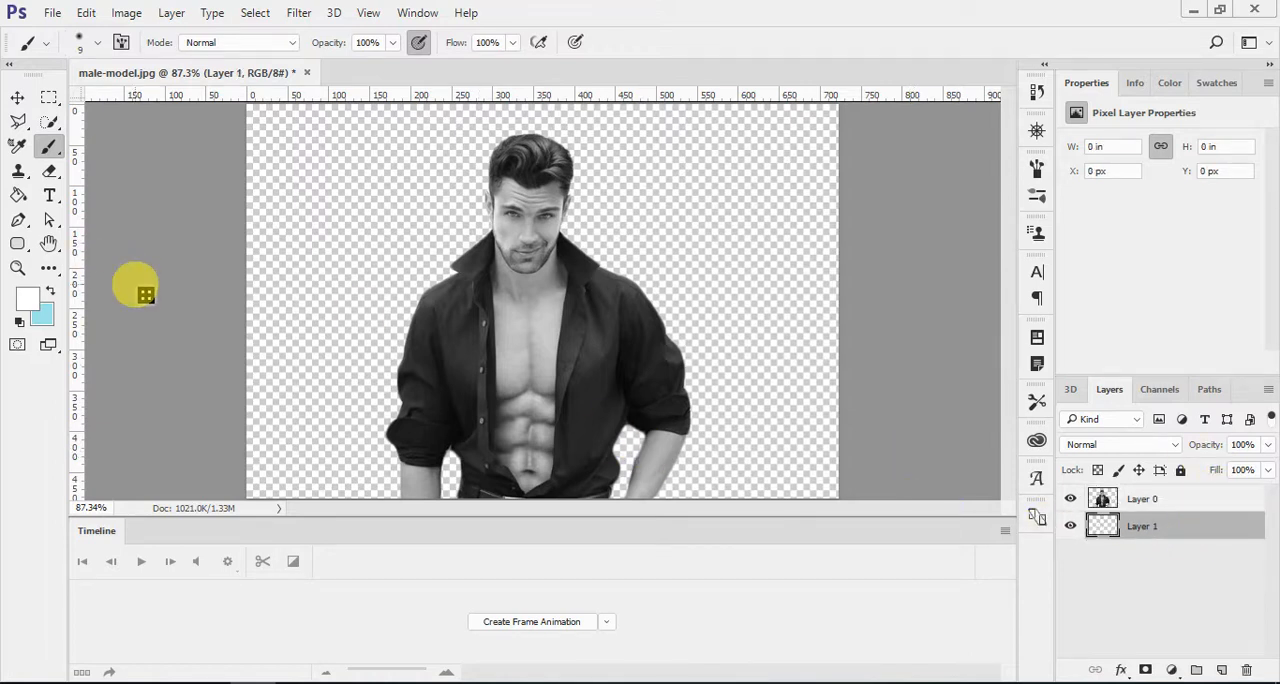
pyautogui.press('g')
pyautogui.click(52, 270)
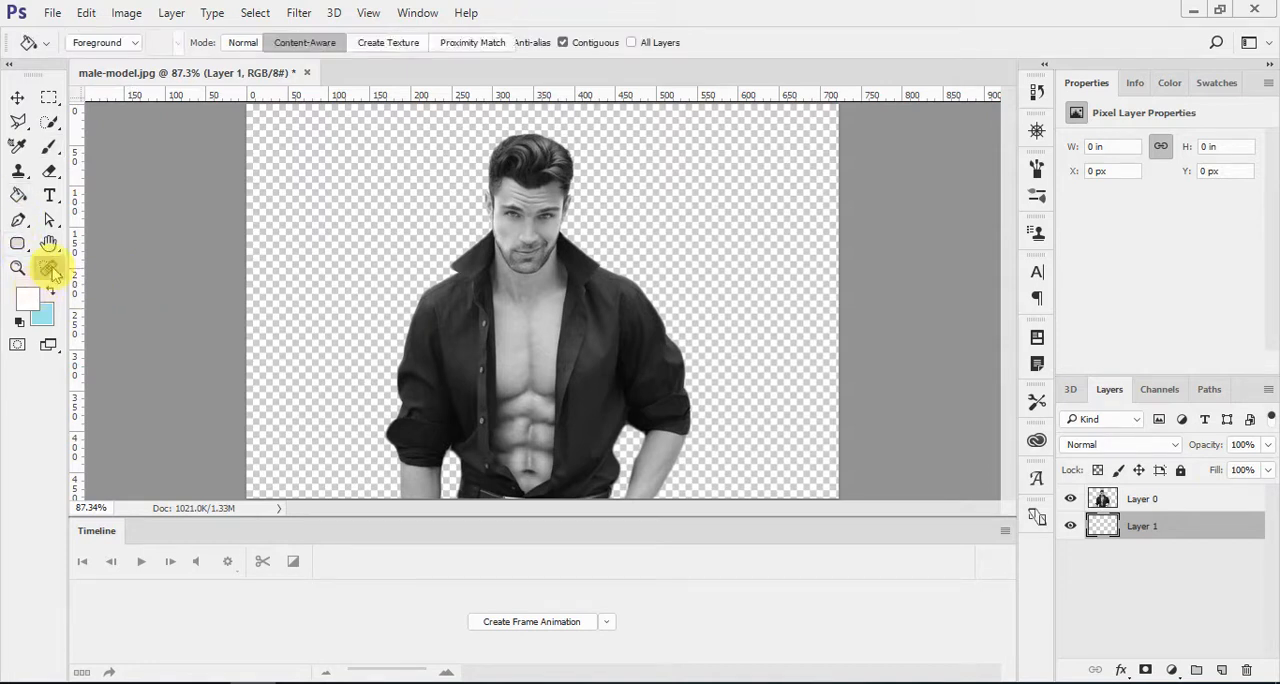
pyautogui.click(50, 268)
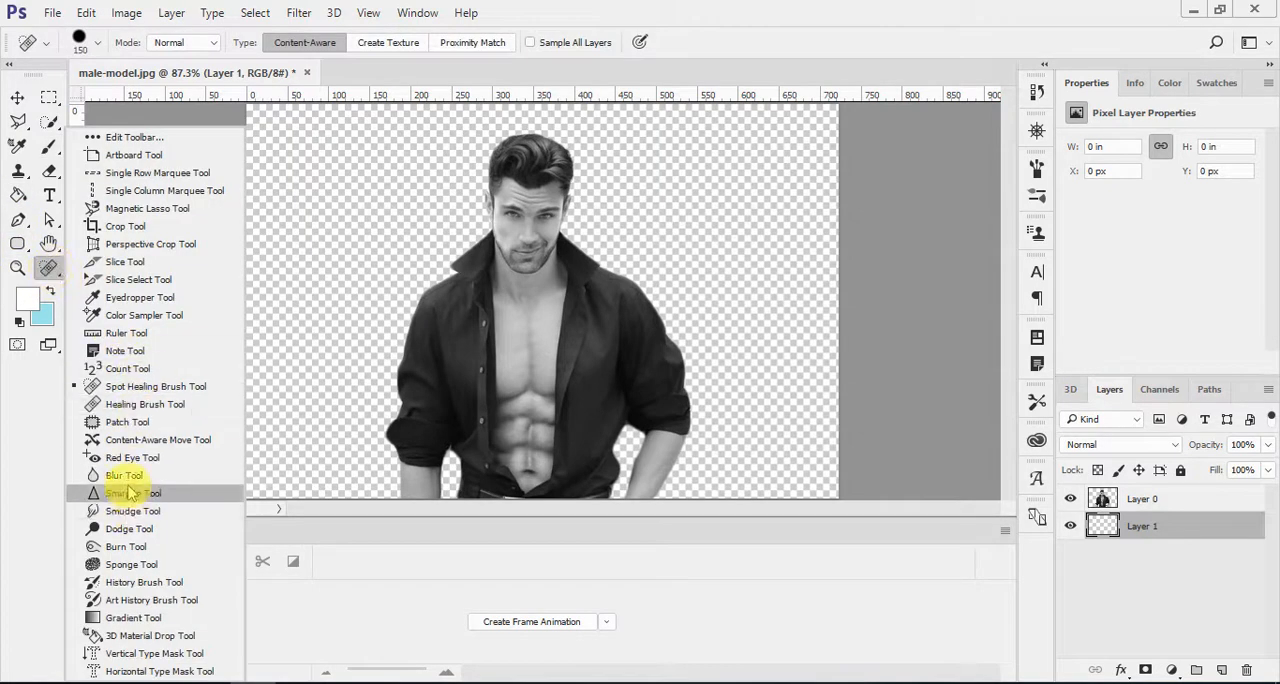
pyautogui.click(122, 620)
pyautogui.moveTo(309, 206); pyautogui.dragTo(692, 436)
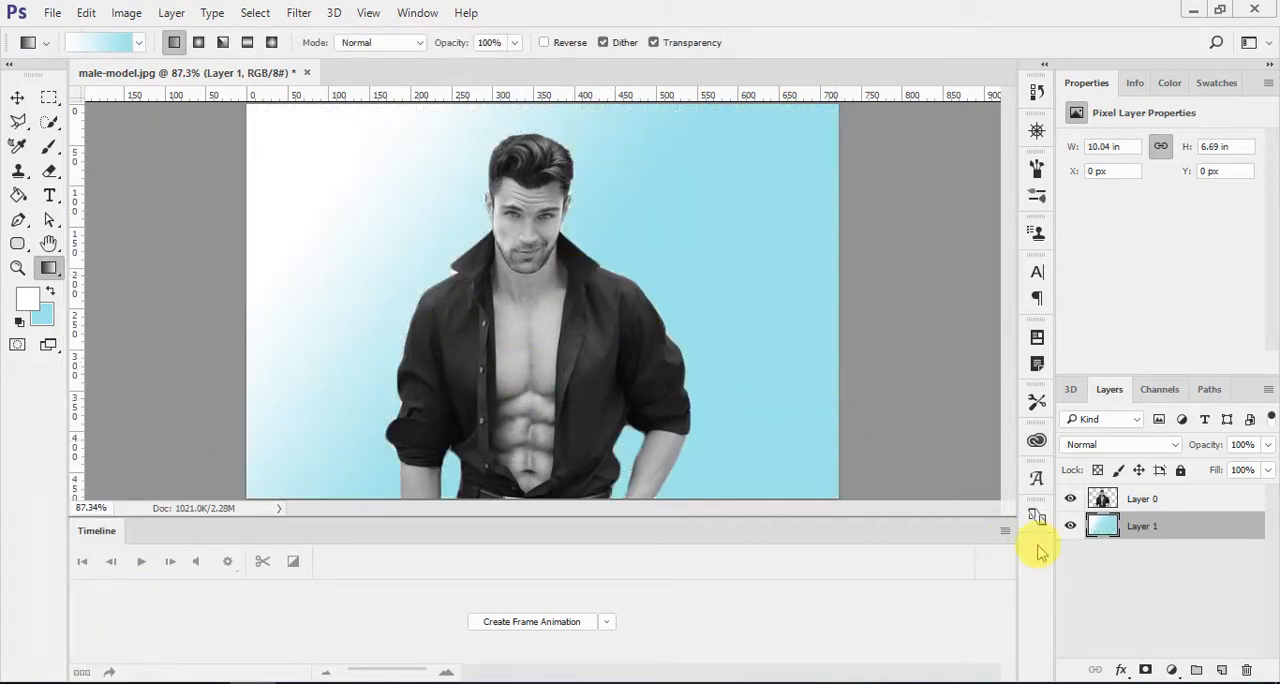
# Step: Bring Textured-background.jpg in from the drops folder in File Explorer, placing it between Layer 0 and Layer 1 across the whole canvas
pyautogui.hotkey('alt', 'Tab')
pyautogui.click(967, 362)
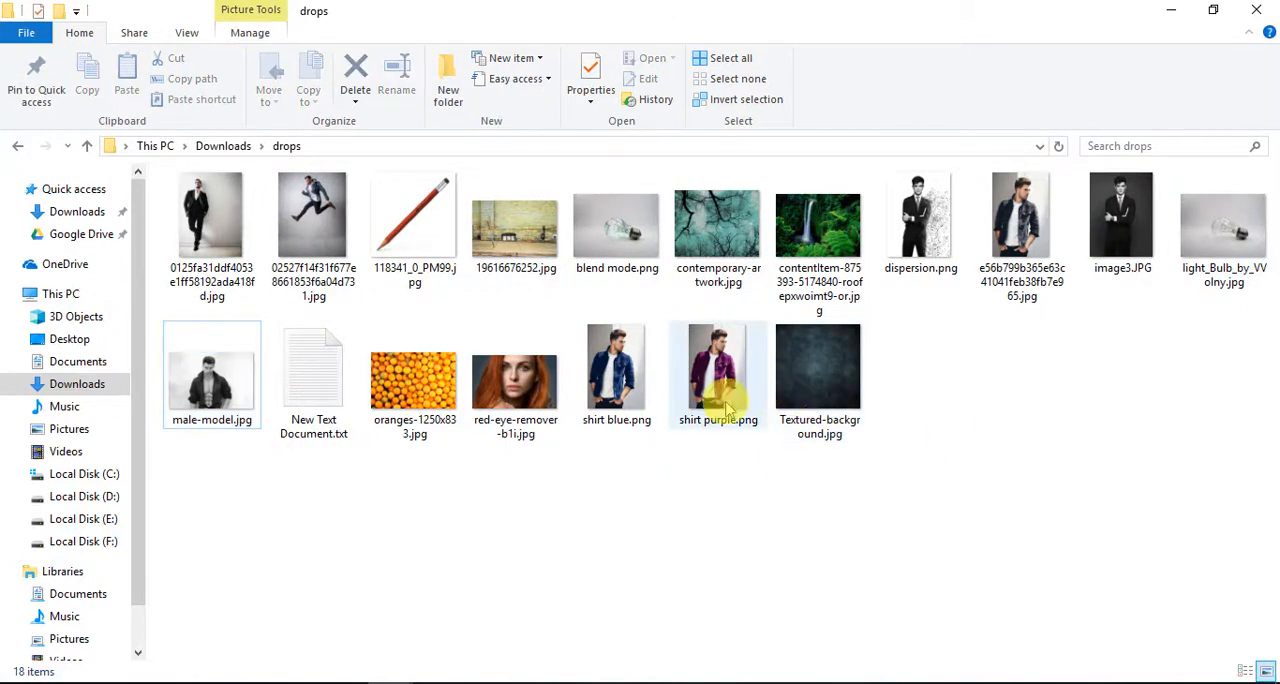
pyautogui.moveTo(812, 372); pyautogui.dragTo(557, 286)
pyautogui.moveTo(737, 300); pyautogui.dragTo(833, 323)
pyautogui.press('Return')
pyautogui.press('g')
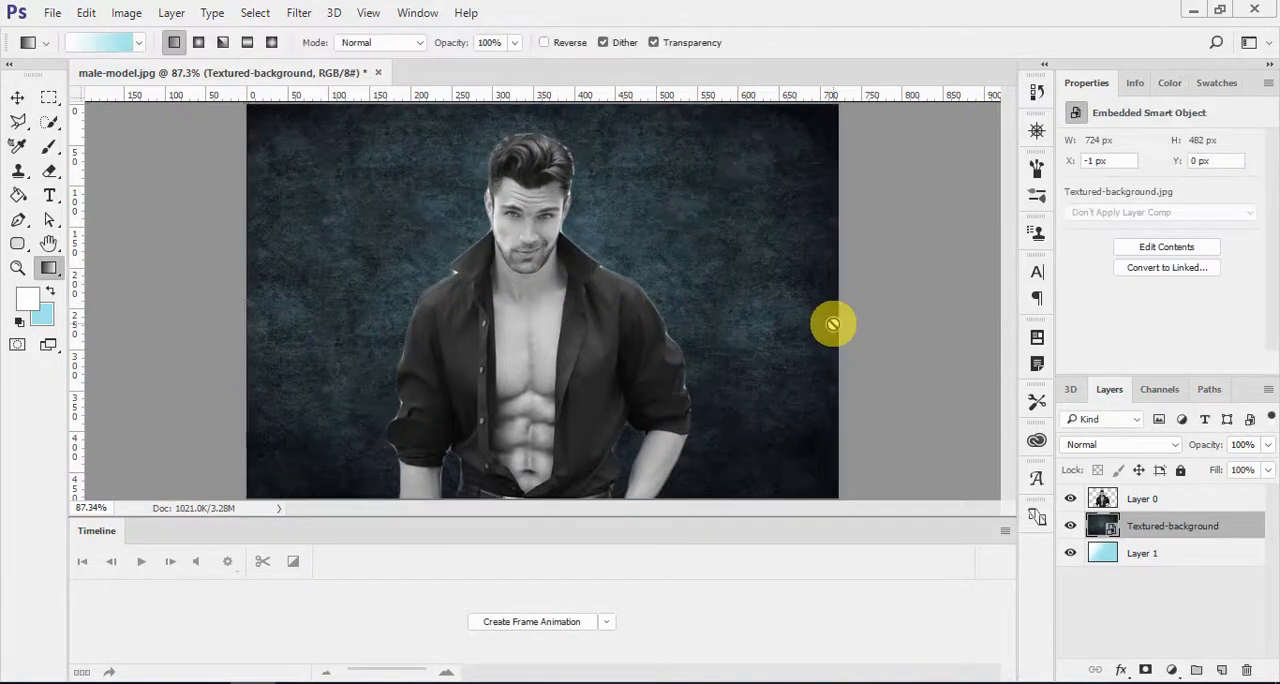
pyautogui.press('v')
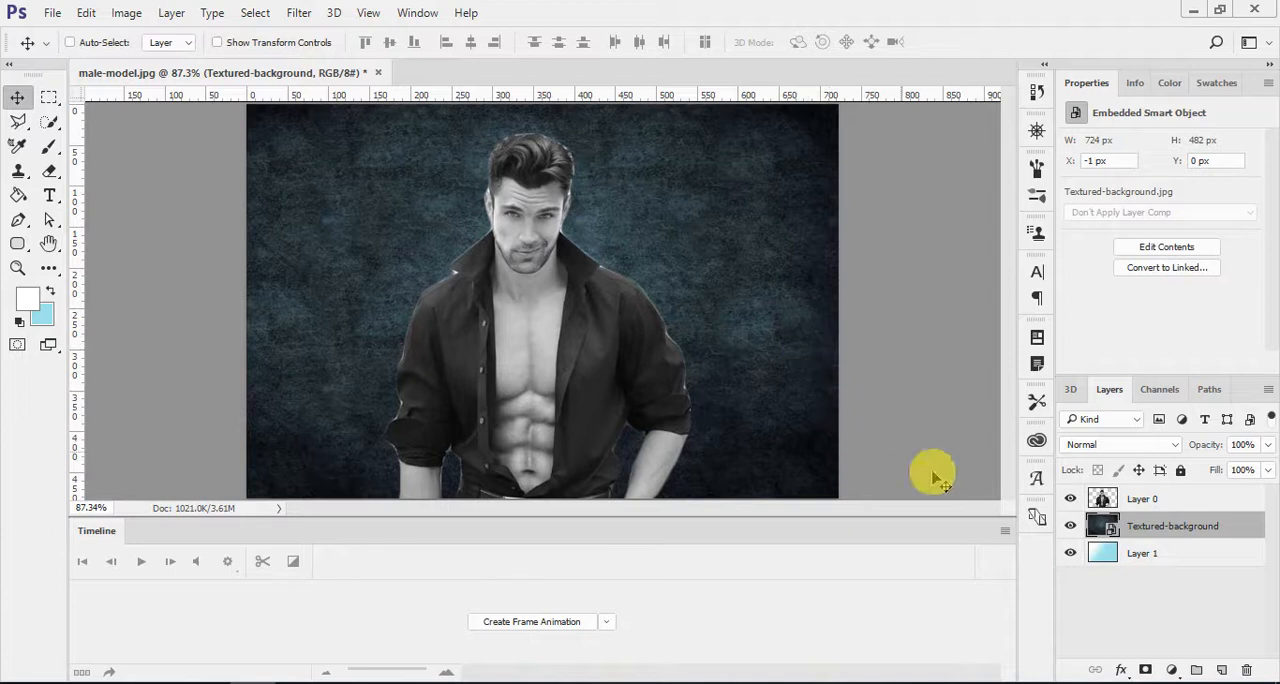
# Step: Add a white layer mask to Layer 0
pyautogui.click(1166, 498)
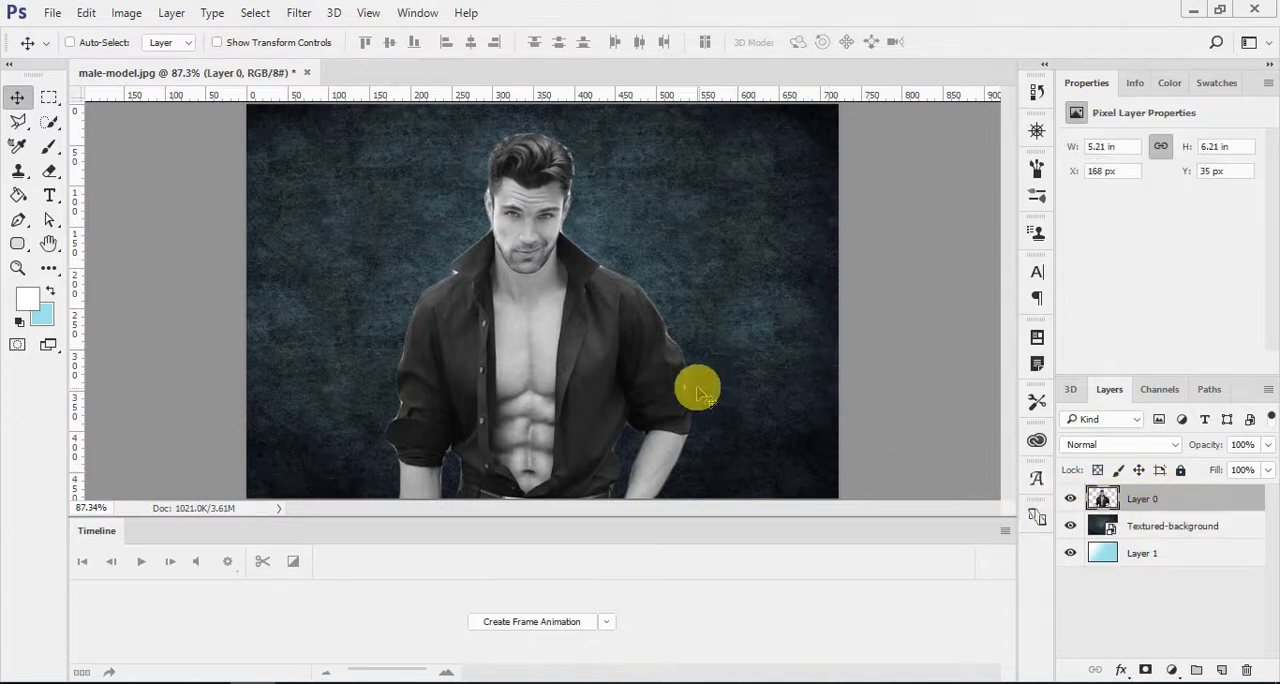
pyautogui.click(1165, 528)
pyautogui.click(1250, 502)
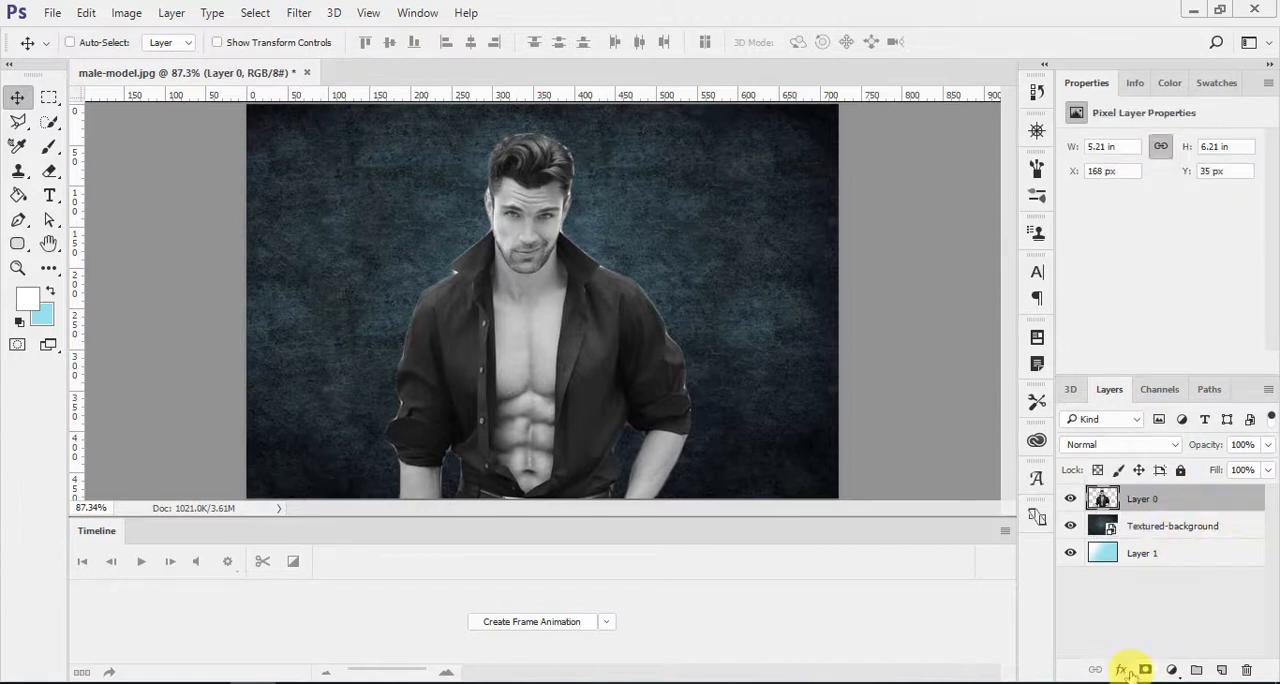
pyautogui.click(1145, 670)
# Step: Paint black on Layer 0's mask with the 9 px brush along the right collar edge and across the shoulder
pyautogui.press('b')
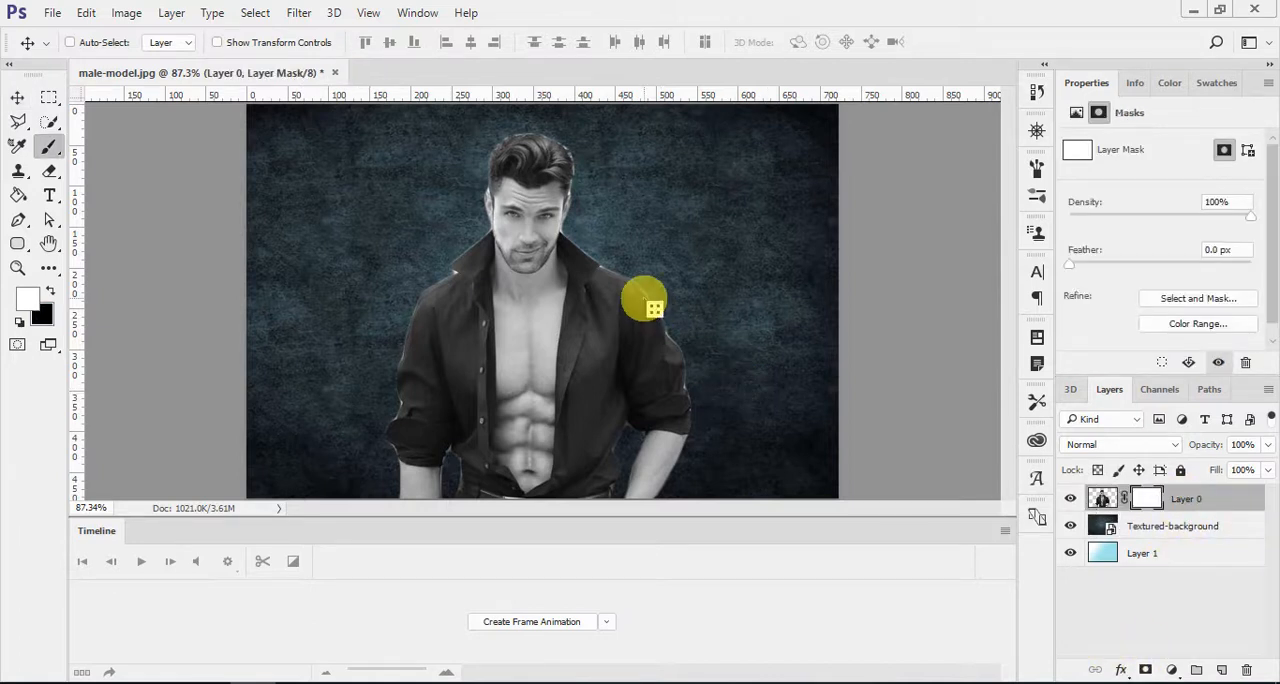
pyautogui.hotkey('ctrl', '+')
pyautogui.hotkey('ctrl', '+')
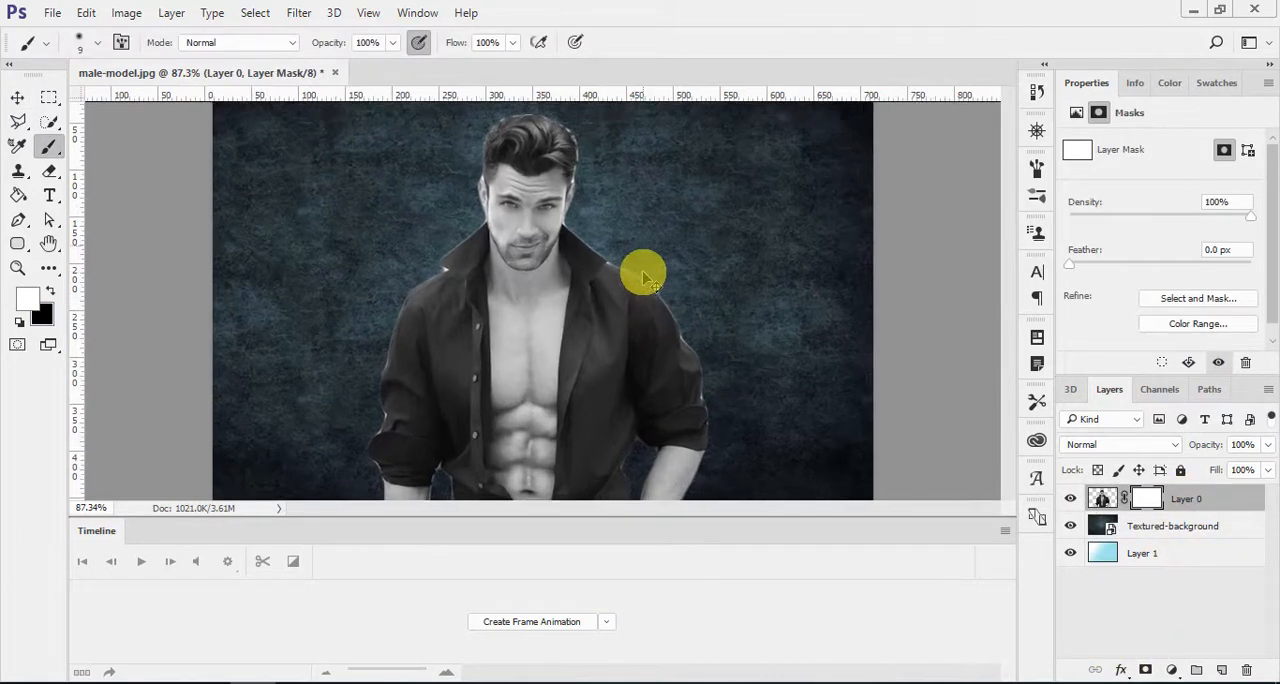
pyautogui.press('x')
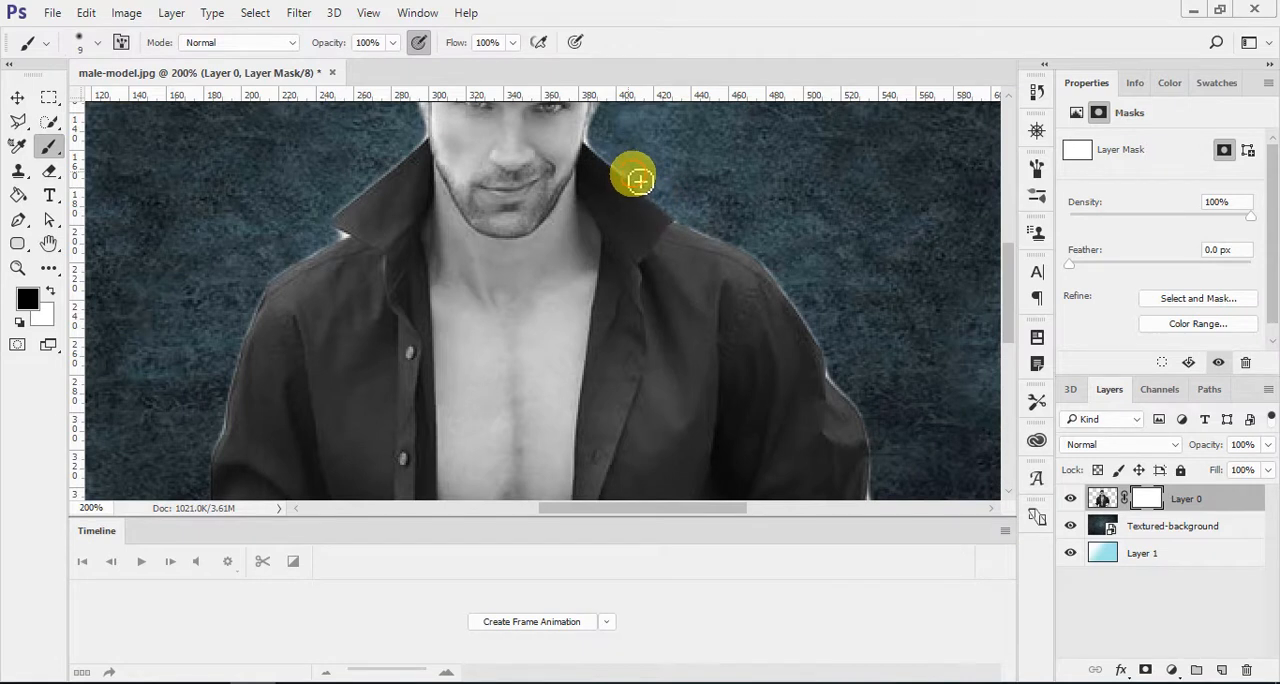
pyautogui.moveTo(638, 183)
pyautogui.mouseDown()
pyautogui.moveTo(596, 146)
pyautogui.moveTo(650, 231)
pyautogui.moveTo(753, 253)
pyautogui.moveTo(725, 237)
pyautogui.moveTo(695, 345)
pyautogui.mouseUp()
# Step: Paint white over the streak erased from the right shoulder, and clean up the light fringe along the shoulder's edge
pyautogui.press('x')
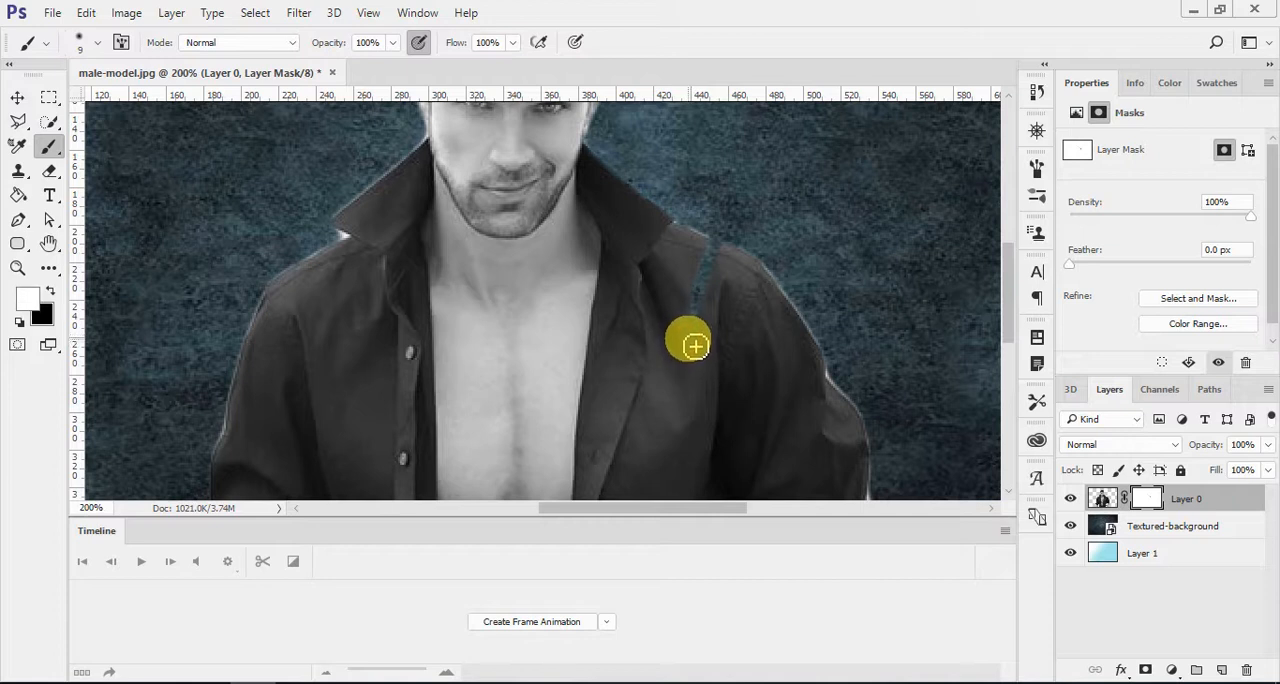
pyautogui.moveTo(690, 327)
pyautogui.mouseDown()
pyautogui.moveTo(728, 279)
pyautogui.moveTo(705, 255)
pyautogui.moveTo(741, 261)
pyautogui.moveTo(686, 227)
pyautogui.moveTo(754, 253)
pyautogui.moveTo(808, 320)
pyautogui.mouseUp()
pyautogui.press('x')
# Step: Paint black on Layer 0's mask down the right sleeve and around the forearm and waist to hide the light fringe
pyautogui.press('x')
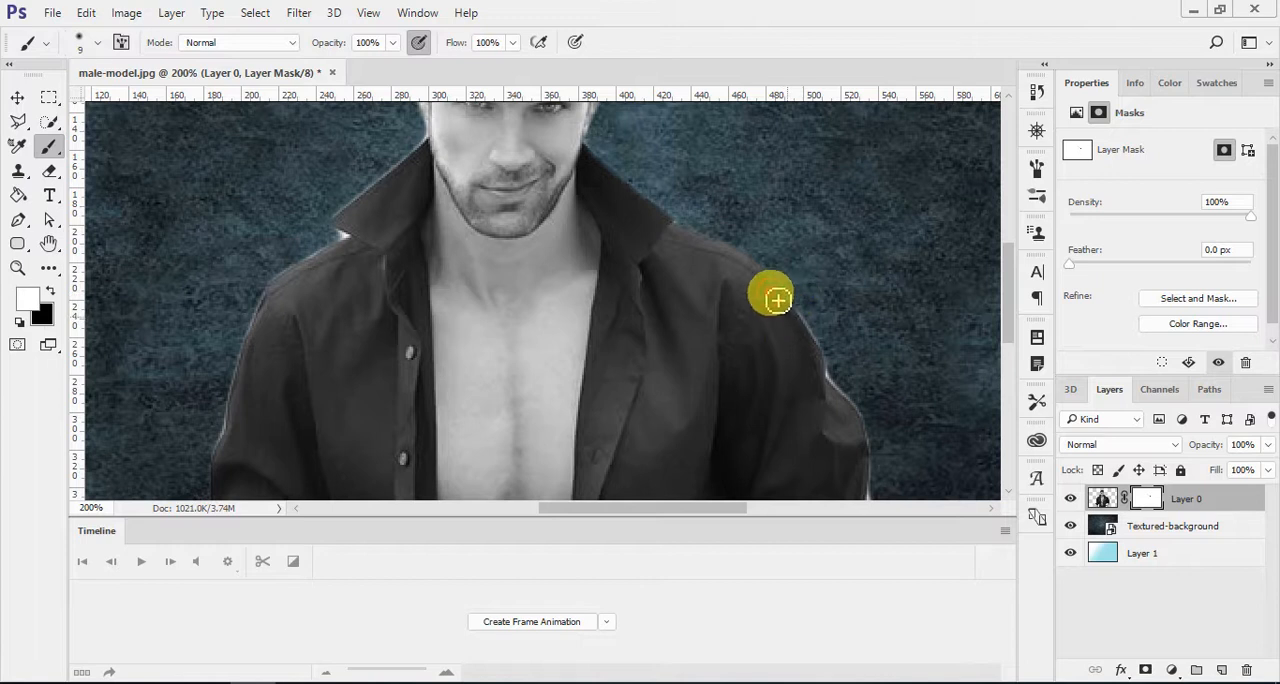
pyautogui.press('x')
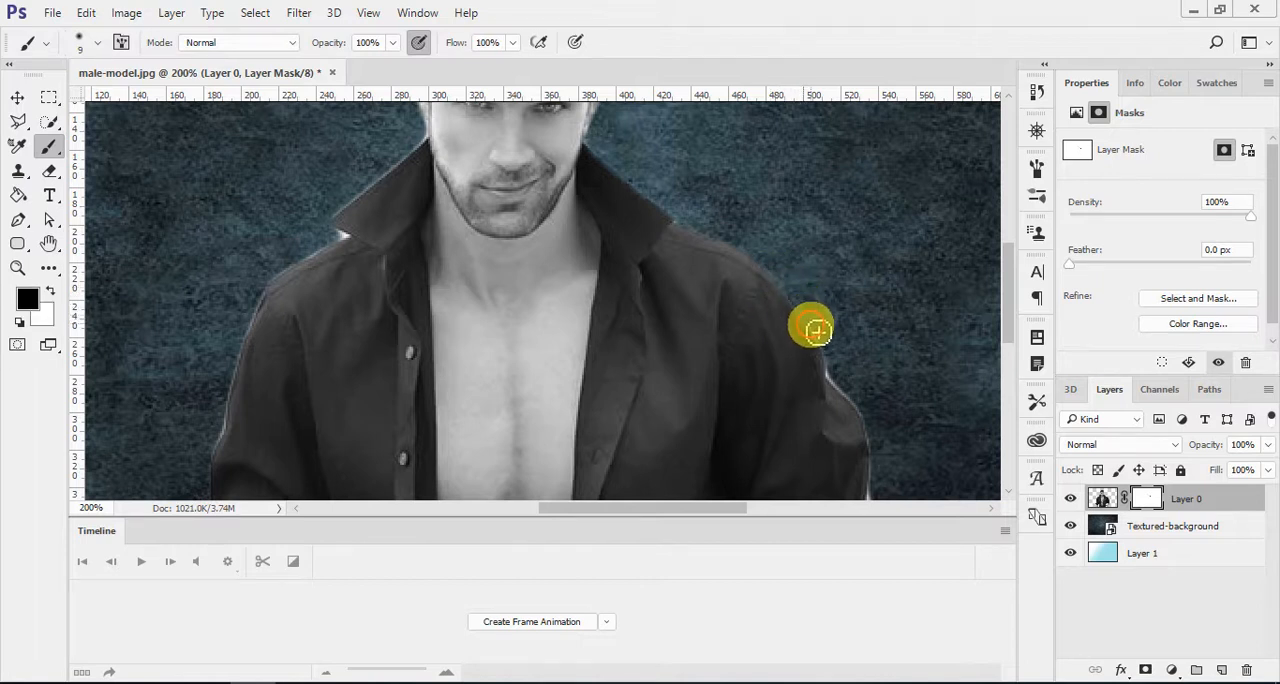
pyautogui.click(839, 376)
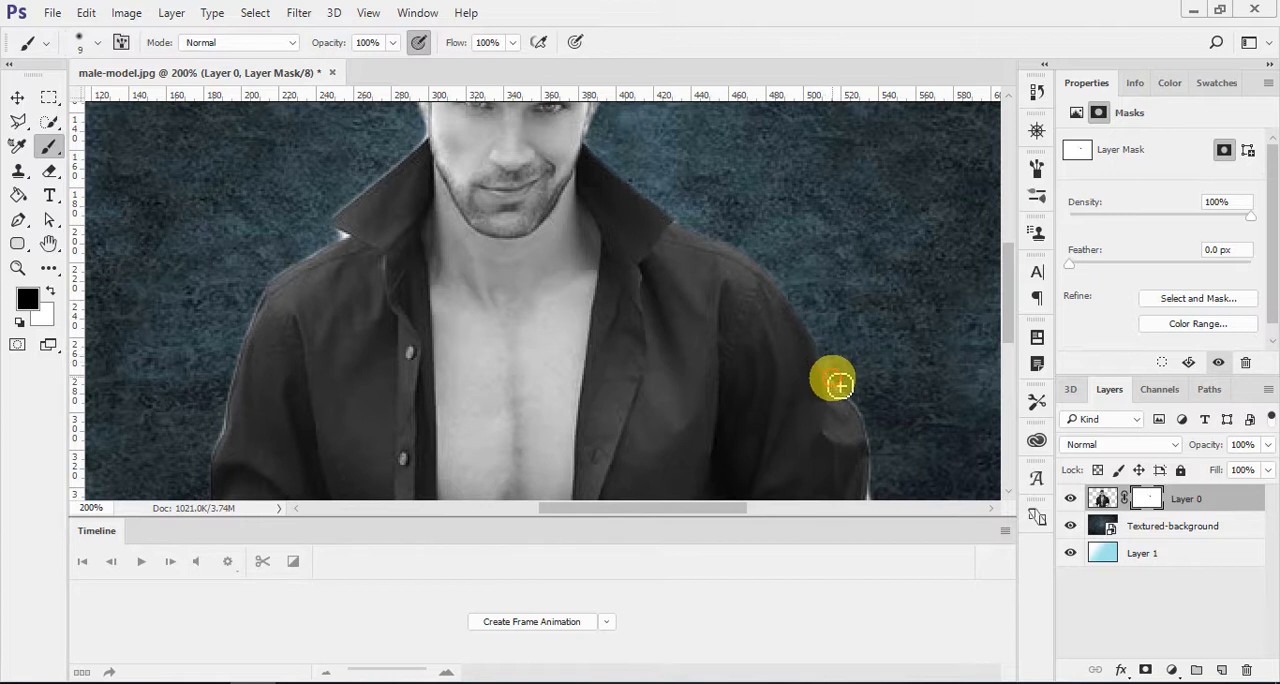
pyautogui.moveTo(839, 385)
pyautogui.mouseDown()
pyautogui.moveTo(867, 413)
pyautogui.moveTo(839, 381)
pyautogui.moveTo(721, 336)
pyautogui.moveTo(605, 259)
pyautogui.moveTo(648, 258)
pyautogui.moveTo(668, 395)
pyautogui.moveTo(653, 296)
pyautogui.mouseUp()
pyautogui.press('space')
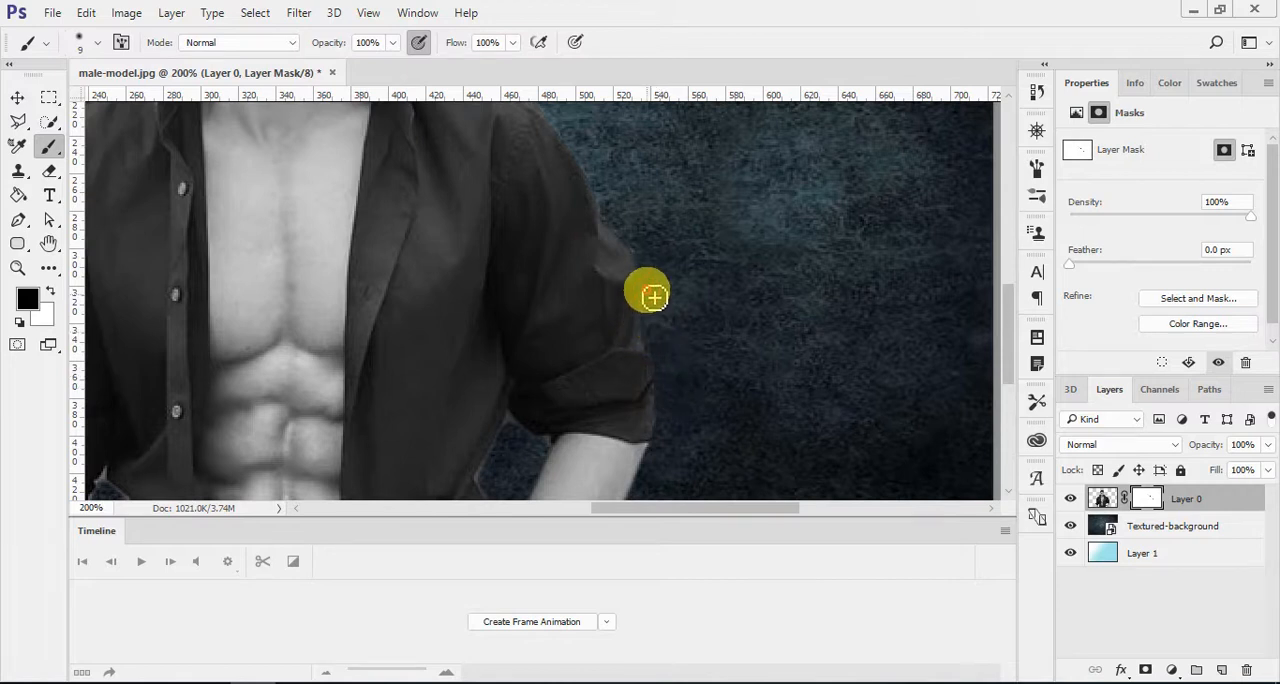
pyautogui.moveTo(619, 401)
pyautogui.mouseDown()
pyautogui.moveTo(629, 333)
pyautogui.moveTo(643, 395)
pyautogui.moveTo(648, 331)
pyautogui.moveTo(662, 336)
pyautogui.moveTo(679, 310)
pyautogui.moveTo(632, 326)
pyautogui.moveTo(555, 306)
pyautogui.moveTo(538, 280)
pyautogui.moveTo(510, 337)
pyautogui.moveTo(520, 357)
pyautogui.moveTo(508, 339)
pyautogui.moveTo(516, 327)
pyautogui.moveTo(511, 437)
pyautogui.moveTo(528, 382)
pyautogui.moveTo(521, 426)
pyautogui.moveTo(502, 423)
pyautogui.moveTo(508, 443)
pyautogui.moveTo(503, 422)
pyautogui.moveTo(529, 415)
pyautogui.moveTo(535, 392)
pyautogui.moveTo(536, 409)
pyautogui.moveTo(545, 368)
pyautogui.moveTo(536, 404)
pyautogui.mouseUp()
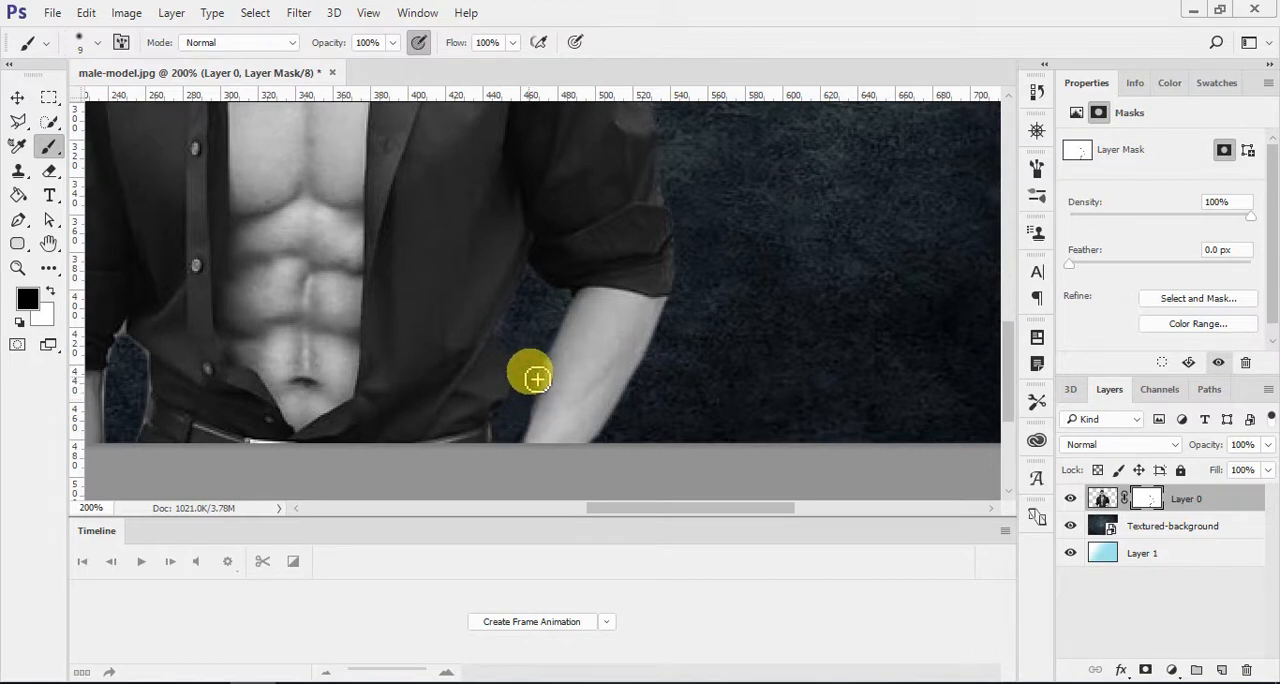
# Step: Paint black on Layer 0's mask around the gap between the left forearm and the waist, reducing the brush to 6 px
pyautogui.moveTo(329, 342); pyautogui.dragTo(599, 341)
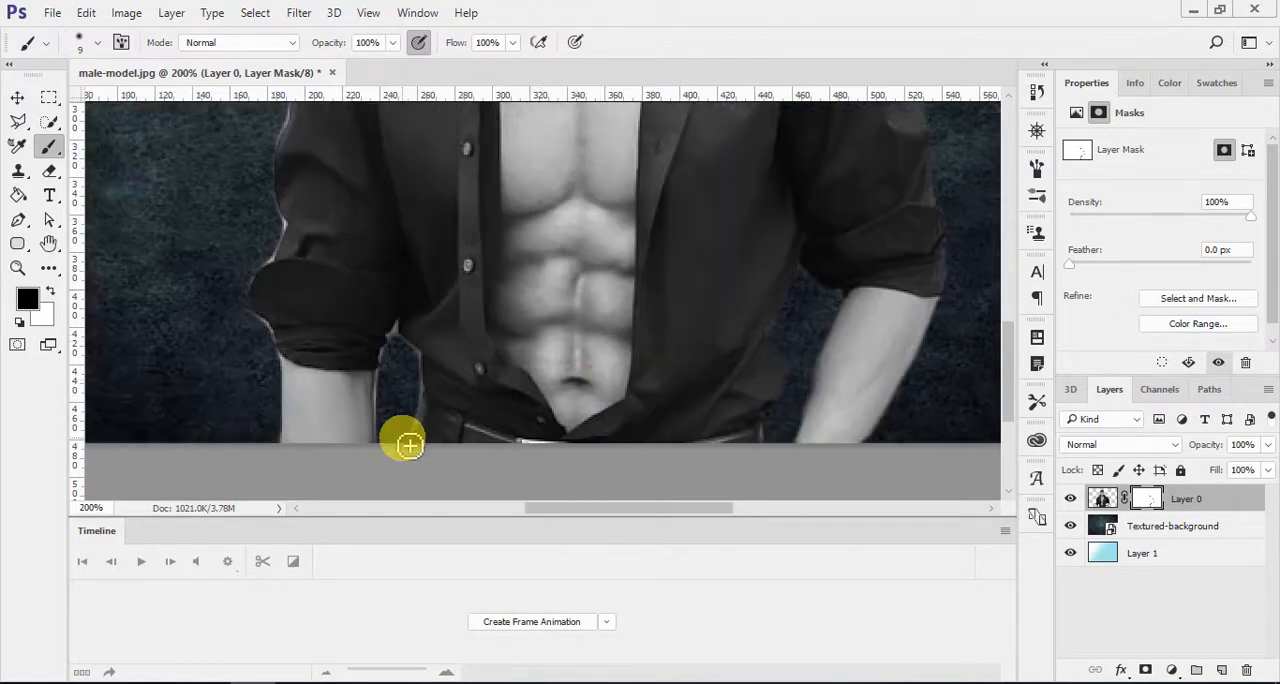
pyautogui.moveTo(411, 443)
pyautogui.mouseDown()
pyautogui.moveTo(421, 357)
pyautogui.moveTo(399, 343)
pyautogui.moveTo(391, 452)
pyautogui.moveTo(389, 396)
pyautogui.moveTo(410, 369)
pyautogui.moveTo(418, 377)
pyautogui.moveTo(400, 343)
pyautogui.mouseUp()
pyautogui.press('[')
pyautogui.press('[')
pyautogui.press('x')
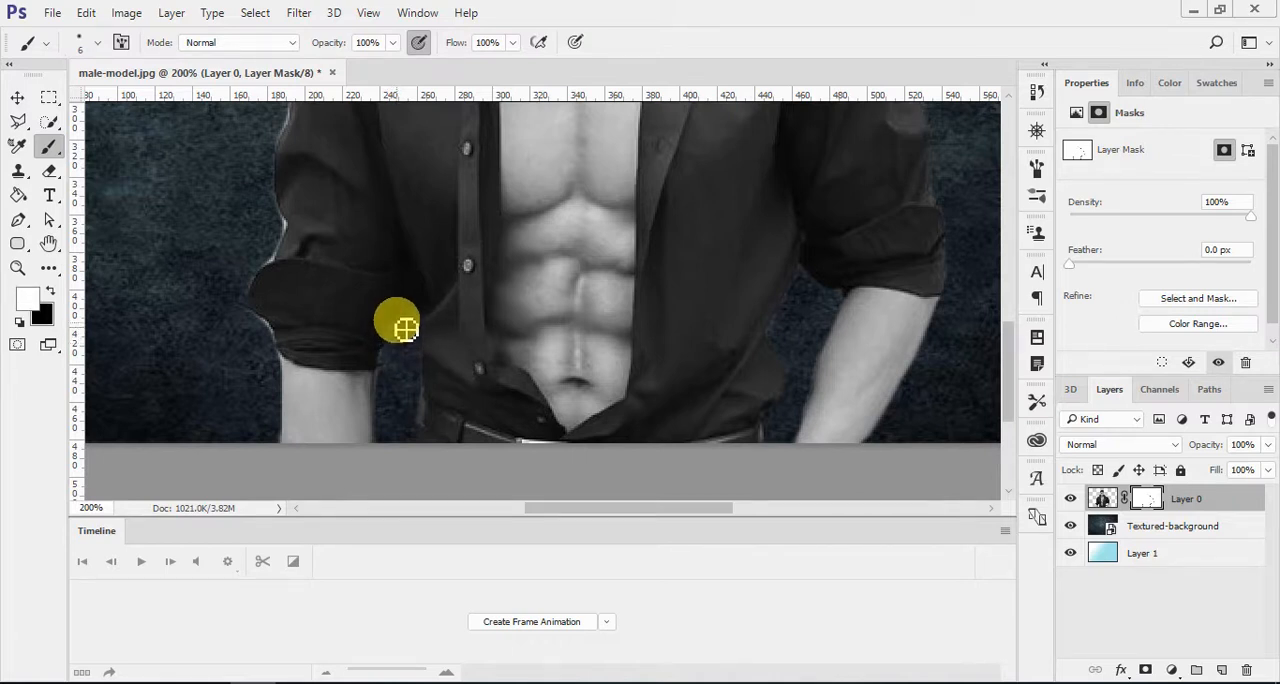
pyautogui.press('x')
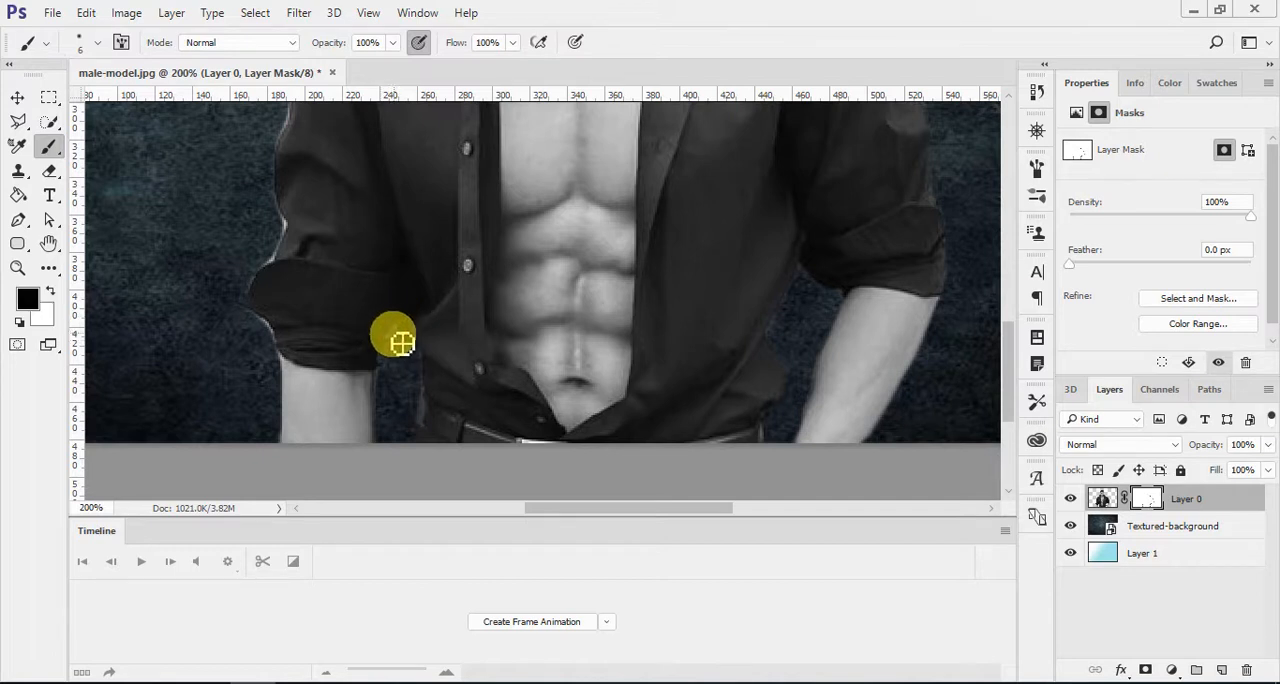
pyautogui.moveTo(399, 346); pyautogui.dragTo(400, 357)
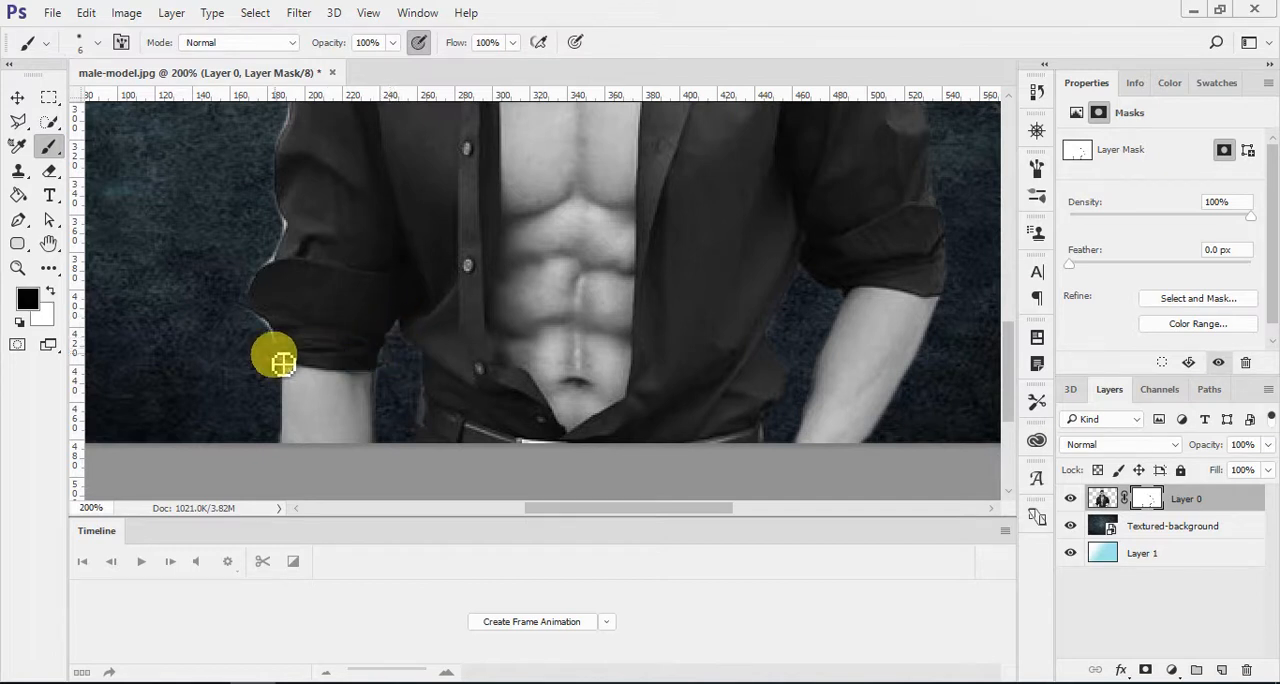
# Step: Paint black on Layer 0's mask up the left sleeve and shoulder and around the hair outline to hide the light fringe
pyautogui.moveTo(274, 347)
pyautogui.mouseDown()
pyautogui.moveTo(253, 300)
pyautogui.moveTo(293, 228)
pyautogui.moveTo(268, 201)
pyautogui.moveTo(298, 257)
pyautogui.moveTo(310, 340)
pyautogui.moveTo(338, 250)
pyautogui.moveTo(338, 262)
pyautogui.moveTo(334, 274)
pyautogui.moveTo(323, 248)
pyautogui.moveTo(309, 326)
pyautogui.moveTo(324, 327)
pyautogui.moveTo(368, 195)
pyautogui.moveTo(348, 217)
pyautogui.moveTo(340, 209)
pyautogui.moveTo(335, 280)
pyautogui.moveTo(417, 235)
pyautogui.moveTo(435, 241)
pyautogui.moveTo(380, 288)
pyautogui.mouseUp()
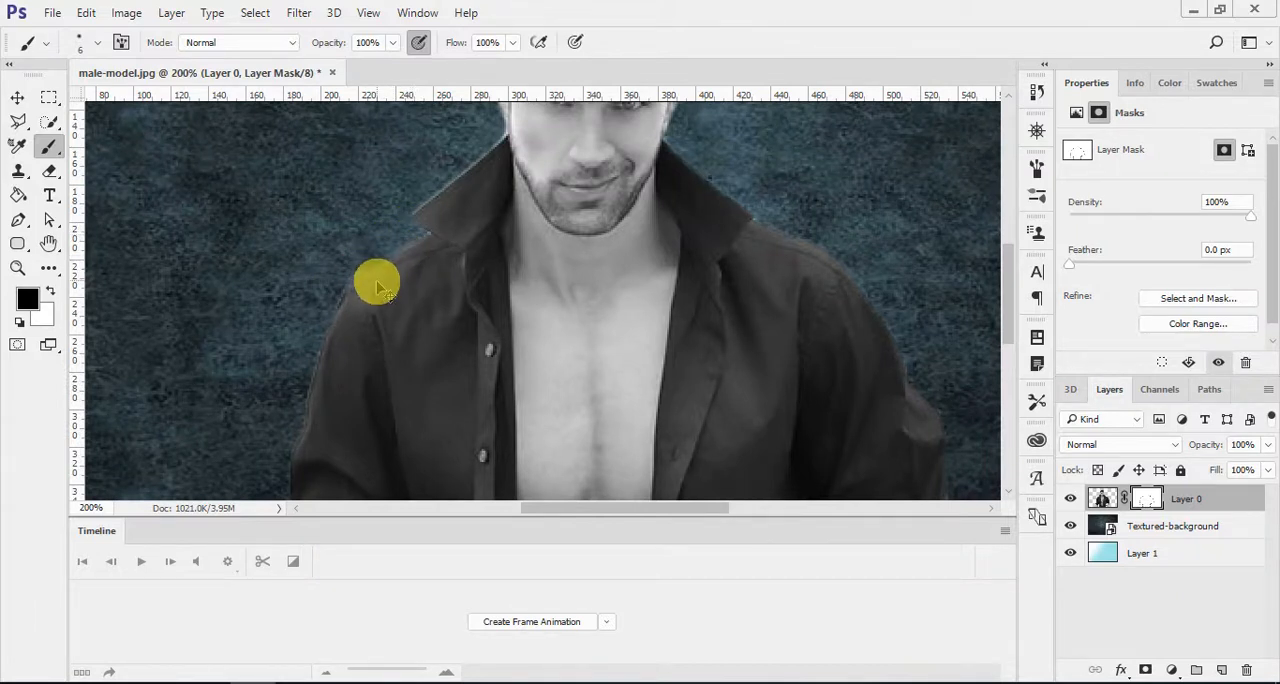
pyautogui.moveTo(408, 246)
pyautogui.mouseDown()
pyautogui.moveTo(431, 240)
pyautogui.moveTo(354, 277)
pyautogui.moveTo(386, 263)
pyautogui.mouseUp()
pyautogui.scroll(6, 387, 262)
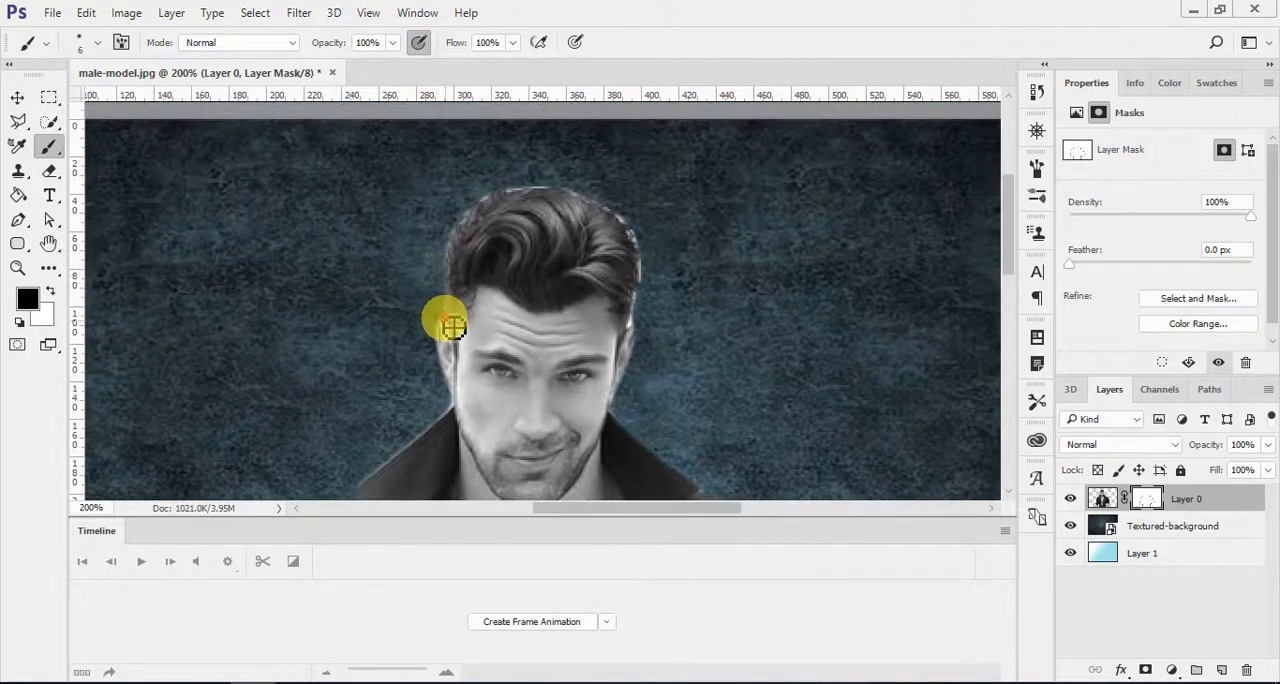
pyautogui.moveTo(452, 327)
pyautogui.mouseDown()
pyautogui.moveTo(453, 240)
pyautogui.moveTo(499, 199)
pyautogui.moveTo(528, 193)
pyautogui.moveTo(577, 193)
pyautogui.moveTo(624, 217)
pyautogui.moveTo(647, 259)
pyautogui.moveTo(641, 330)
pyautogui.mouseUp()
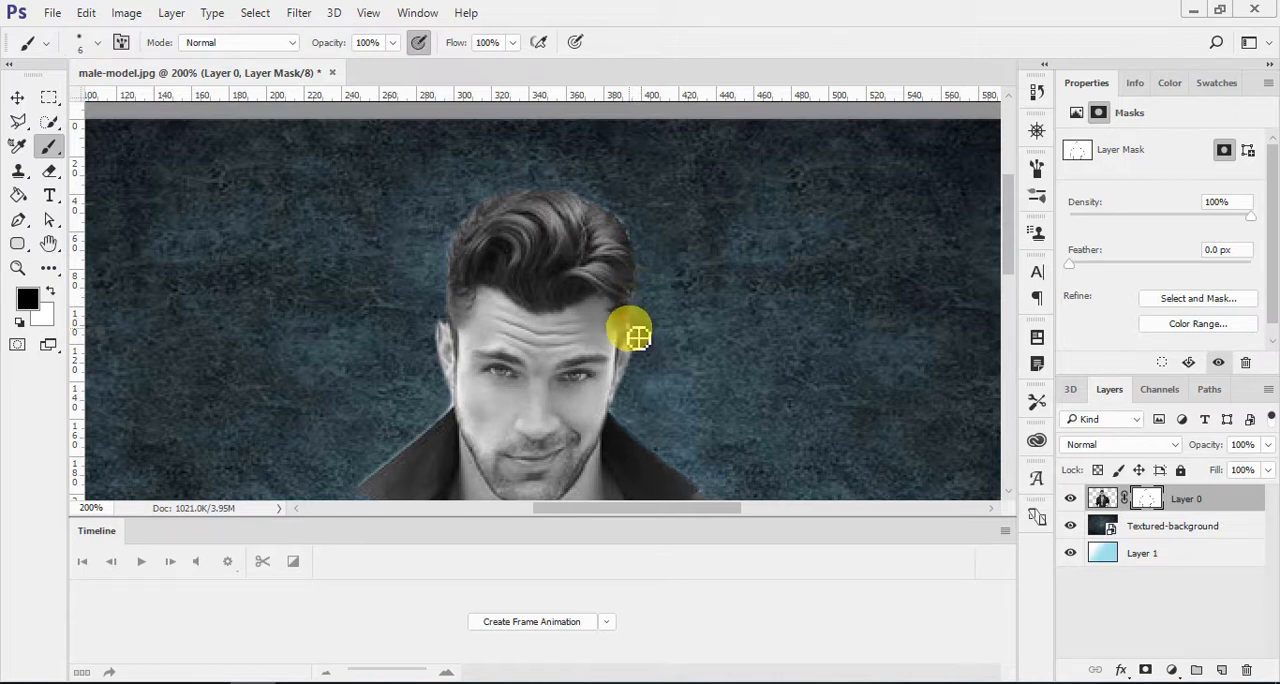
pyautogui.moveTo(641, 332)
pyautogui.mouseDown()
pyautogui.moveTo(672, 302)
pyautogui.moveTo(629, 346)
pyautogui.moveTo(650, 309)
pyautogui.moveTo(633, 230)
pyautogui.moveTo(600, 203)
pyautogui.moveTo(633, 230)
pyautogui.mouseUp()
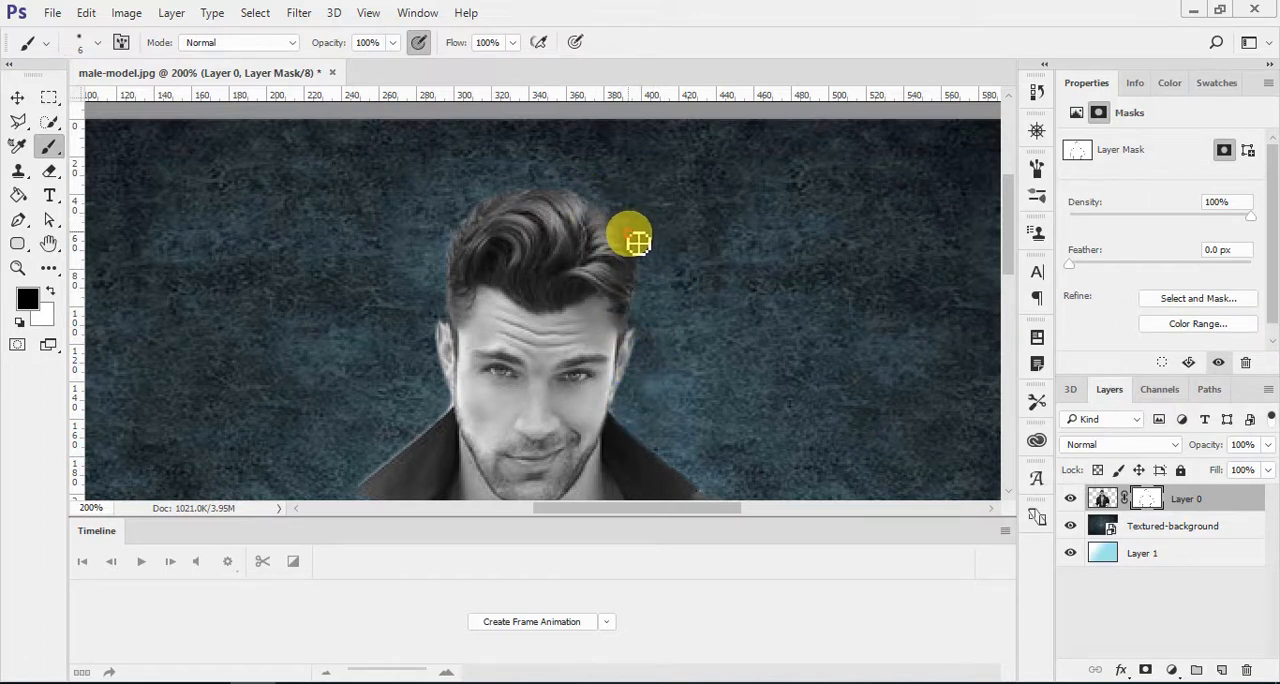
# Step: Touch up the mask at the left collar edge and the top of the left ear, alternating black and white paint
pyautogui.moveTo(431, 430)
pyautogui.mouseDown()
pyautogui.moveTo(489, 340)
pyautogui.moveTo(409, 416)
pyautogui.mouseUp()
pyautogui.moveTo(516, 243)
pyautogui.mouseDown()
pyautogui.moveTo(503, 229)
pyautogui.moveTo(502, 250)
pyautogui.mouseUp()
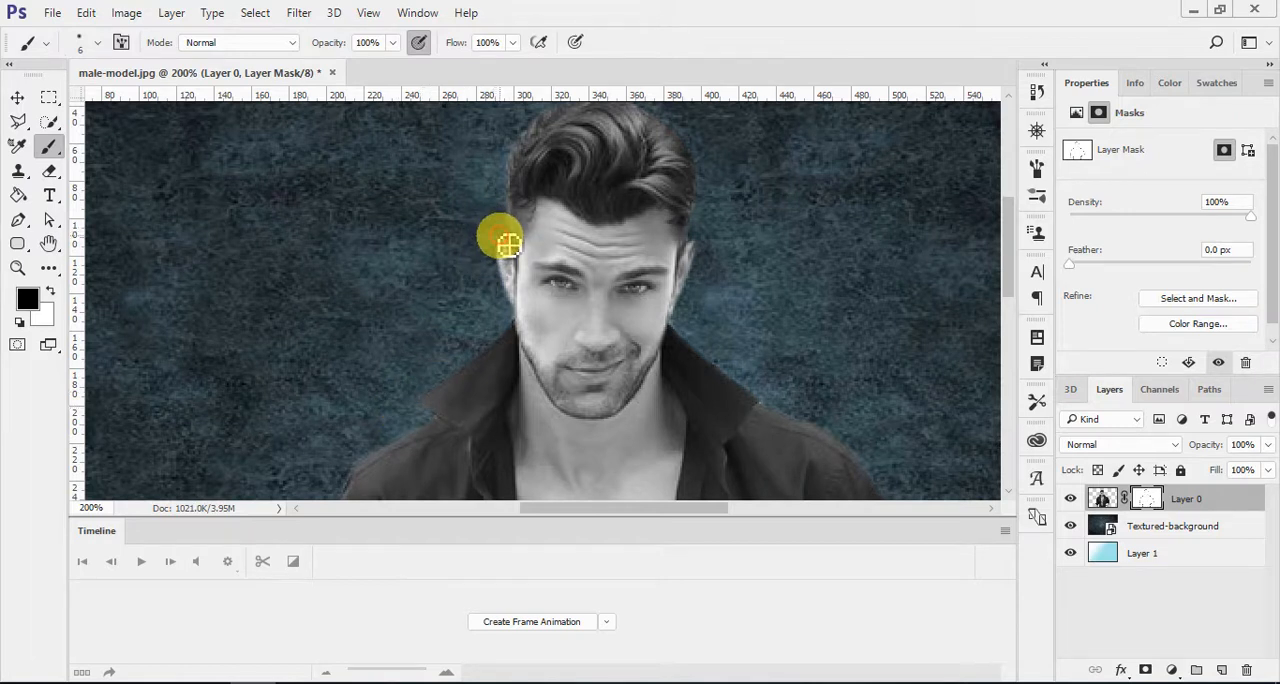
pyautogui.press('x')
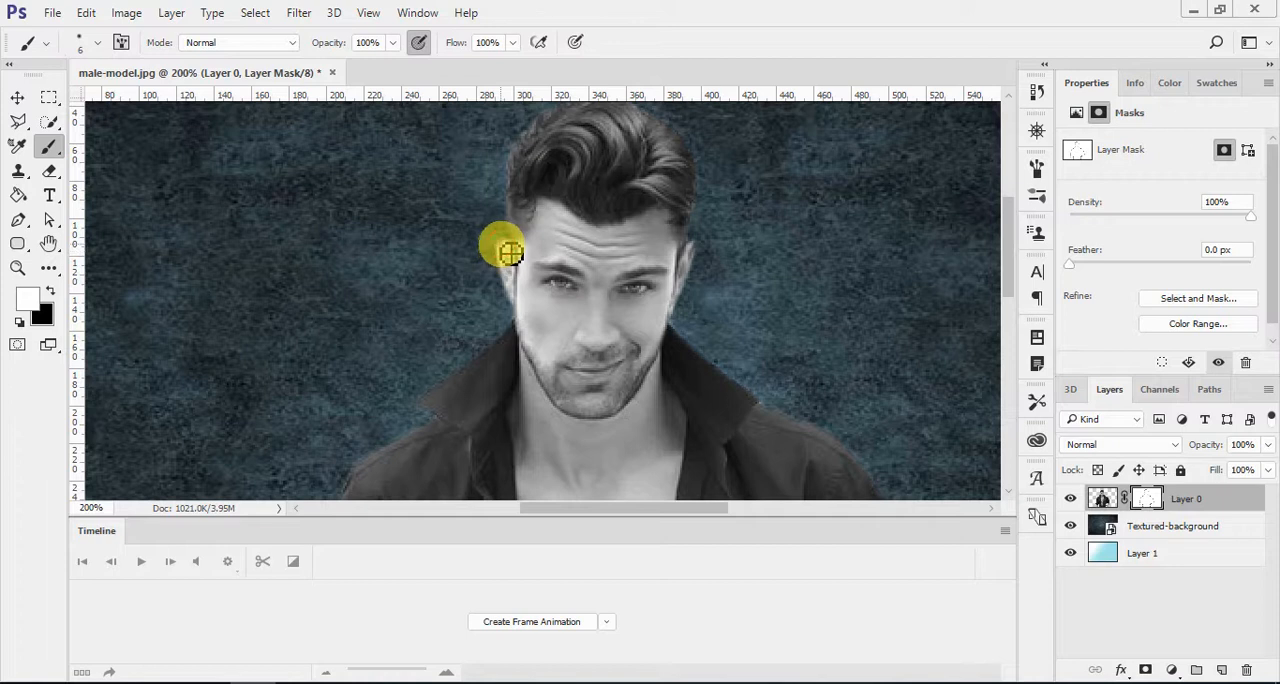
pyautogui.moveTo(514, 253); pyautogui.dragTo(507, 250)
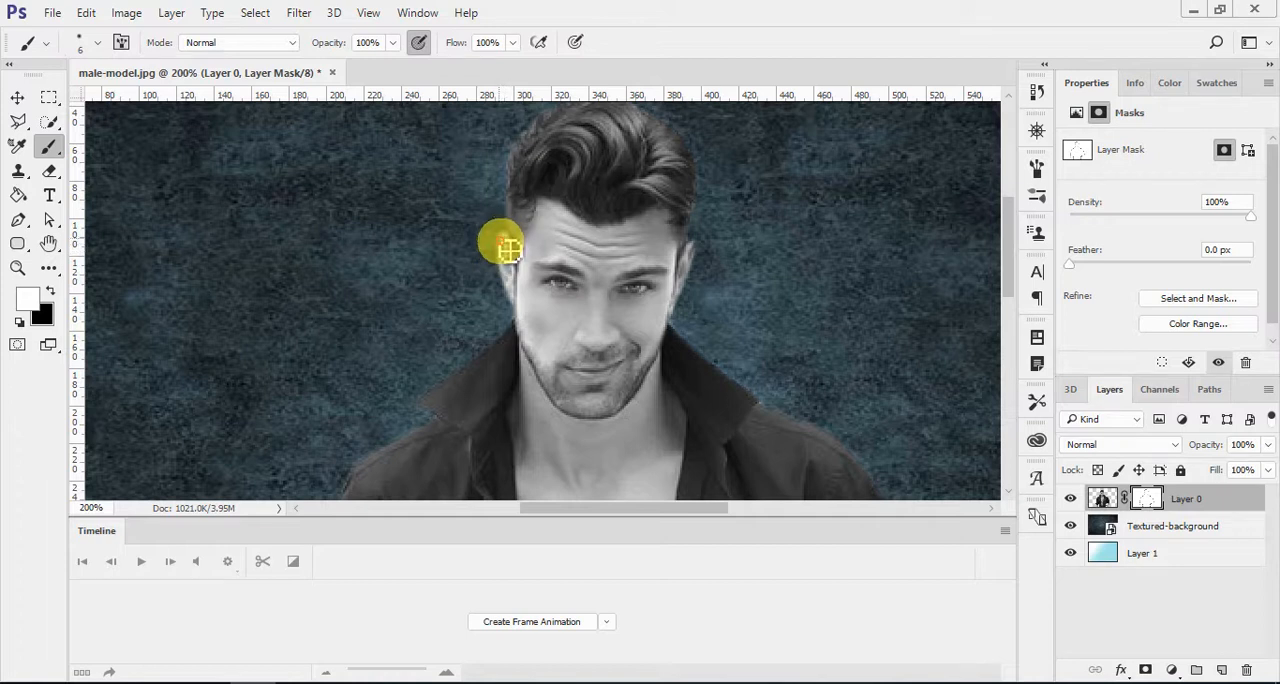
pyautogui.press('x')
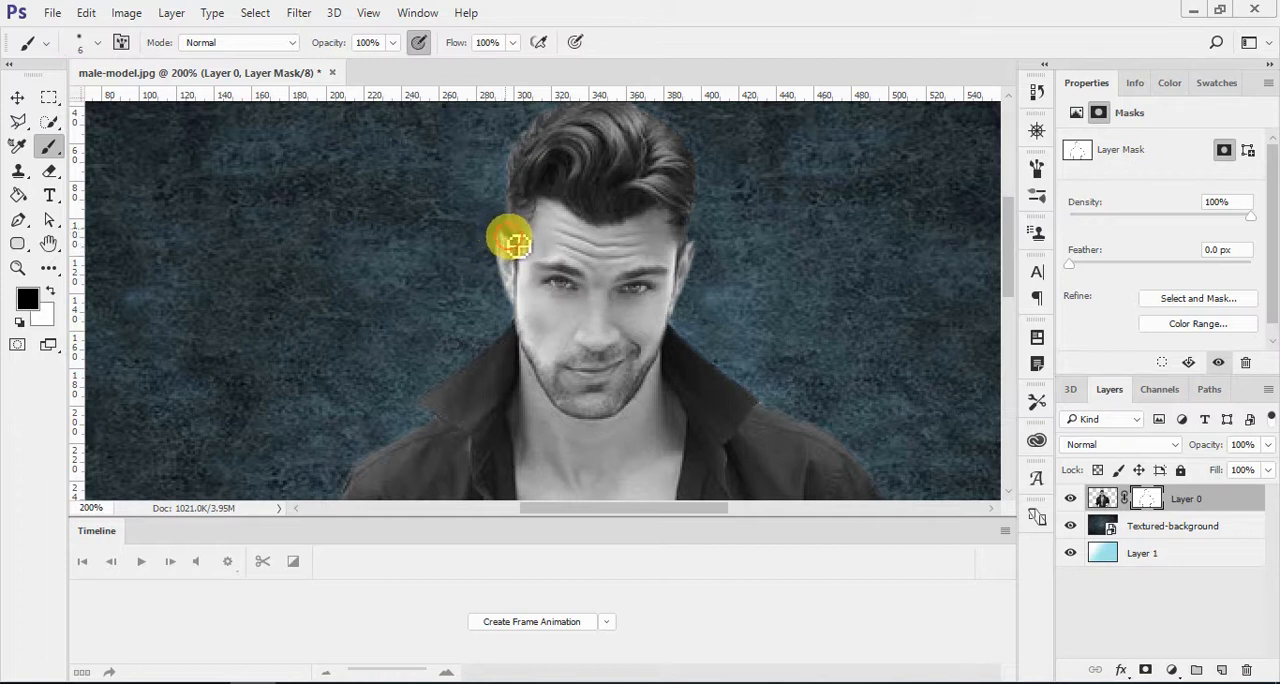
pyautogui.moveTo(514, 245); pyautogui.dragTo(556, 292)
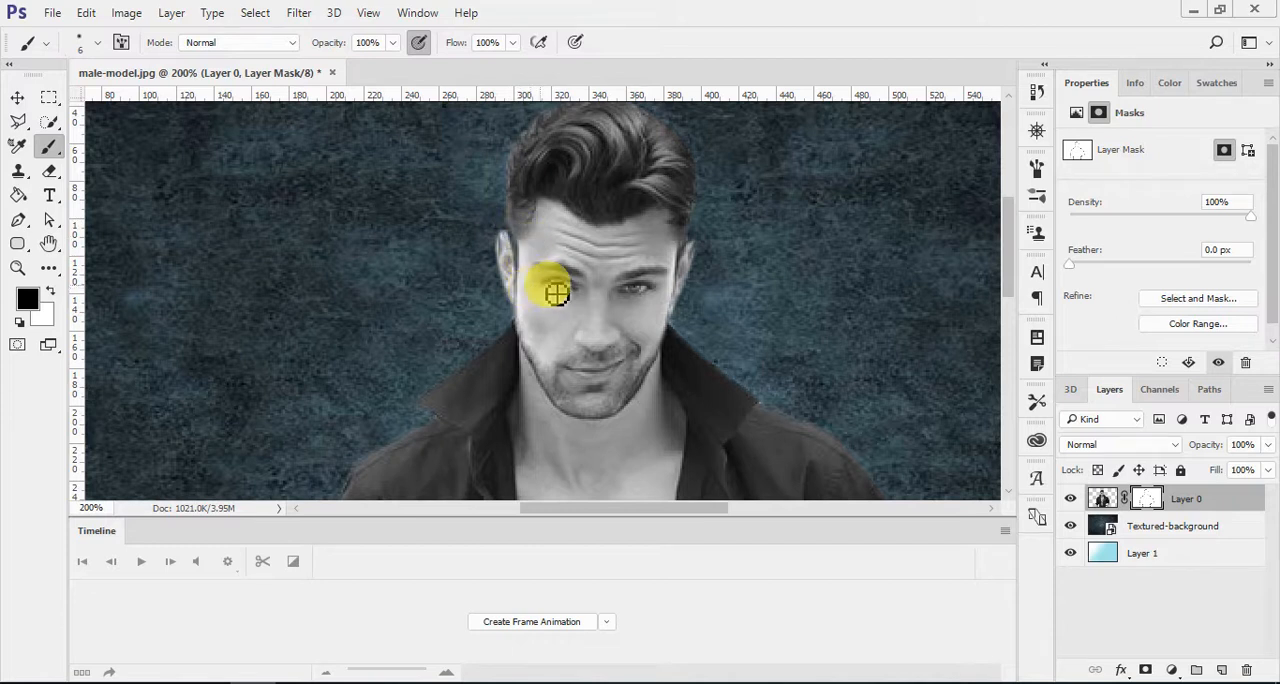
# Step: Apply the layer mask permanently to Layer 0
pyautogui.hotkey('ctrl', '0')
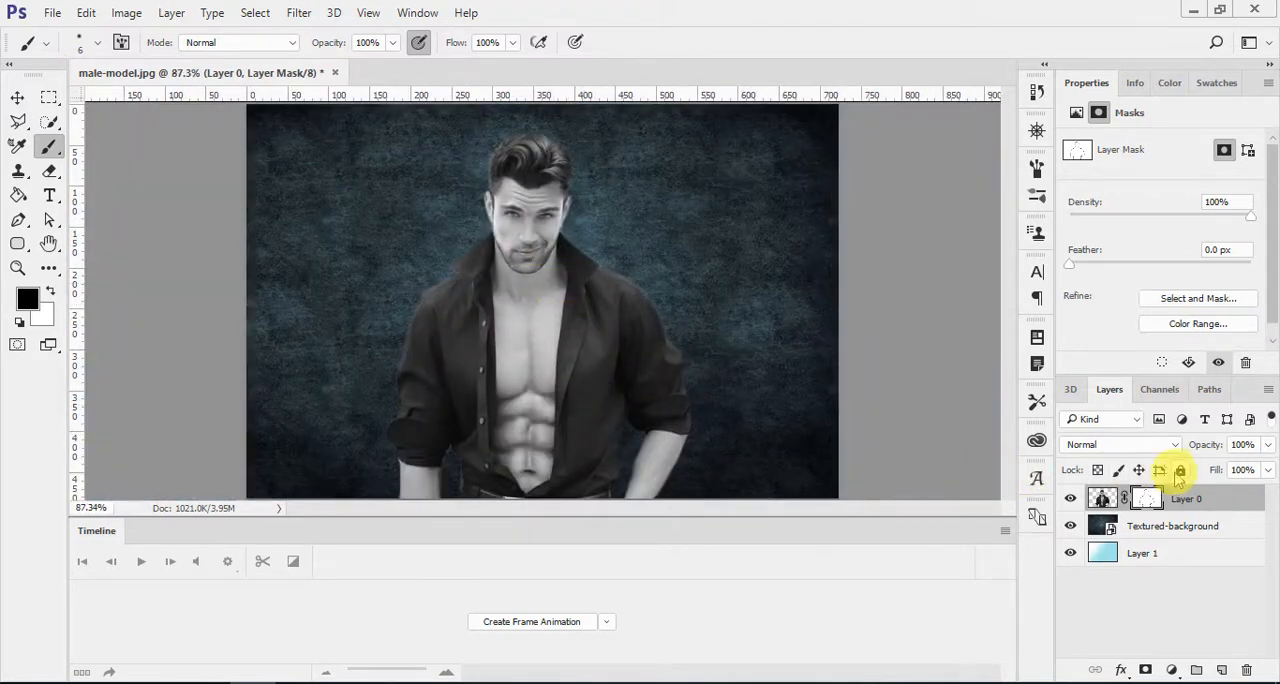
pyautogui.rightClick(1148, 498)
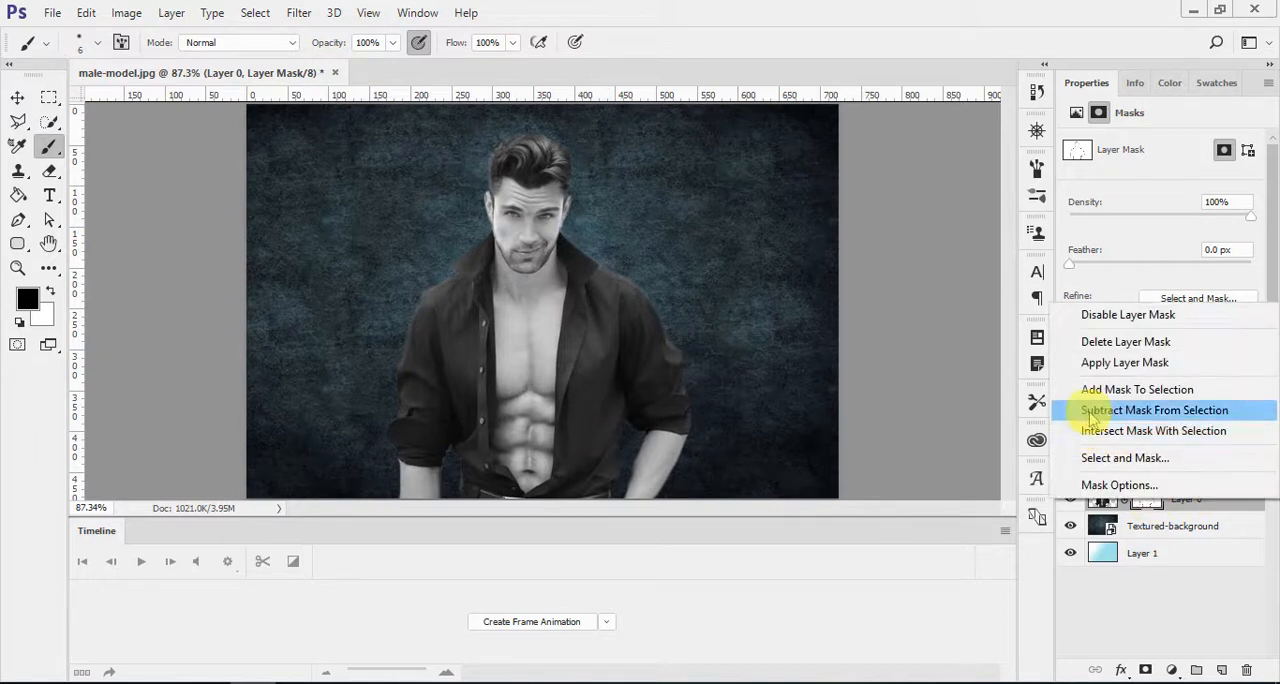
pyautogui.click(1160, 361)
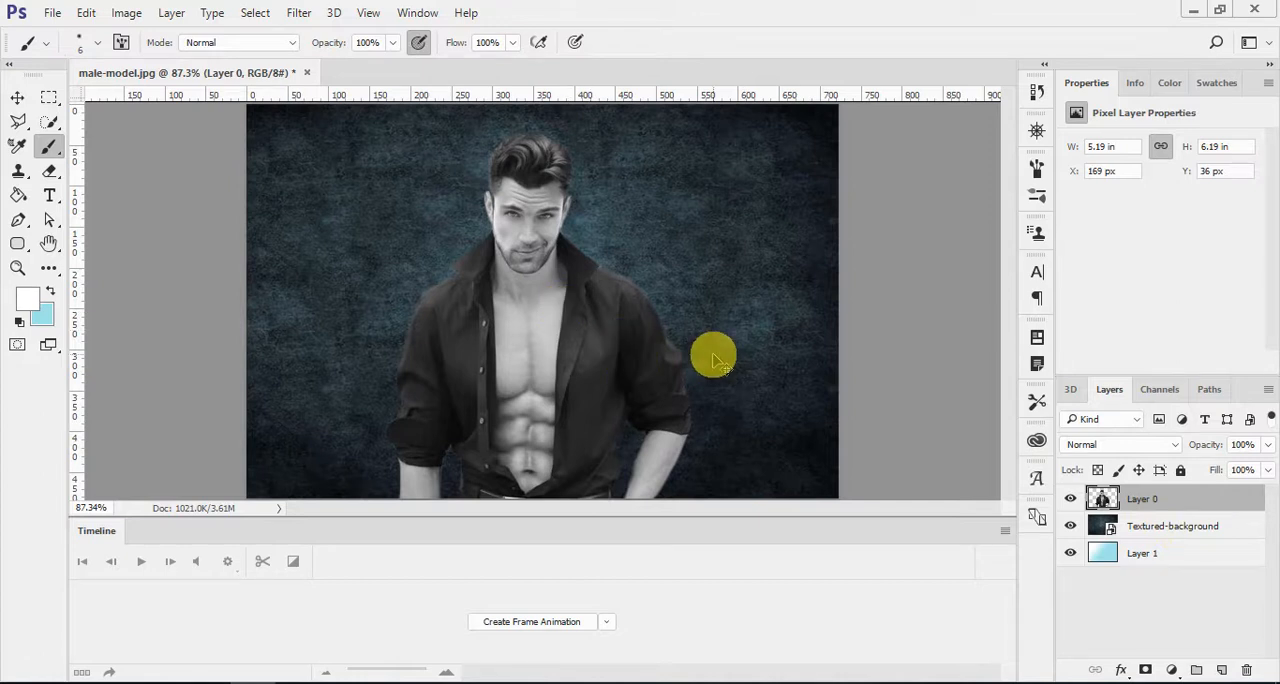
pyautogui.hotkey('ctrl', 'u')
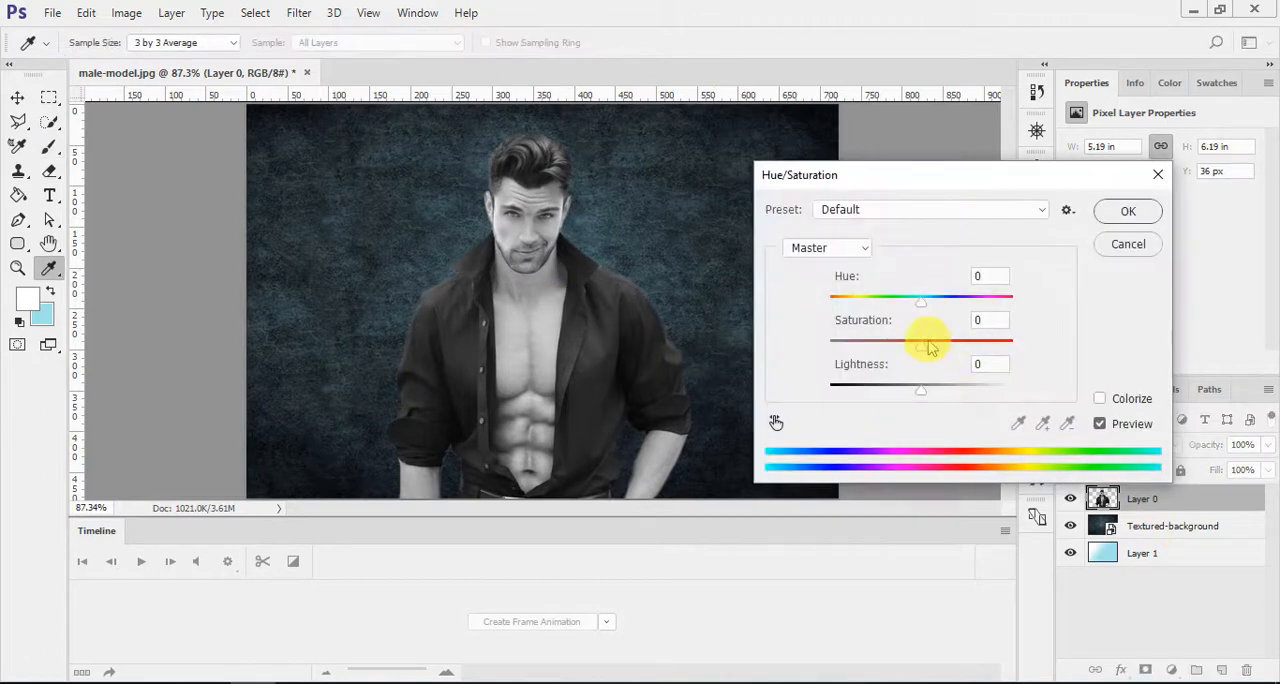
pyautogui.moveTo(928, 348)
pyautogui.mouseDown()
pyautogui.moveTo(978, 342)
pyautogui.moveTo(930, 350)
pyautogui.mouseUp()
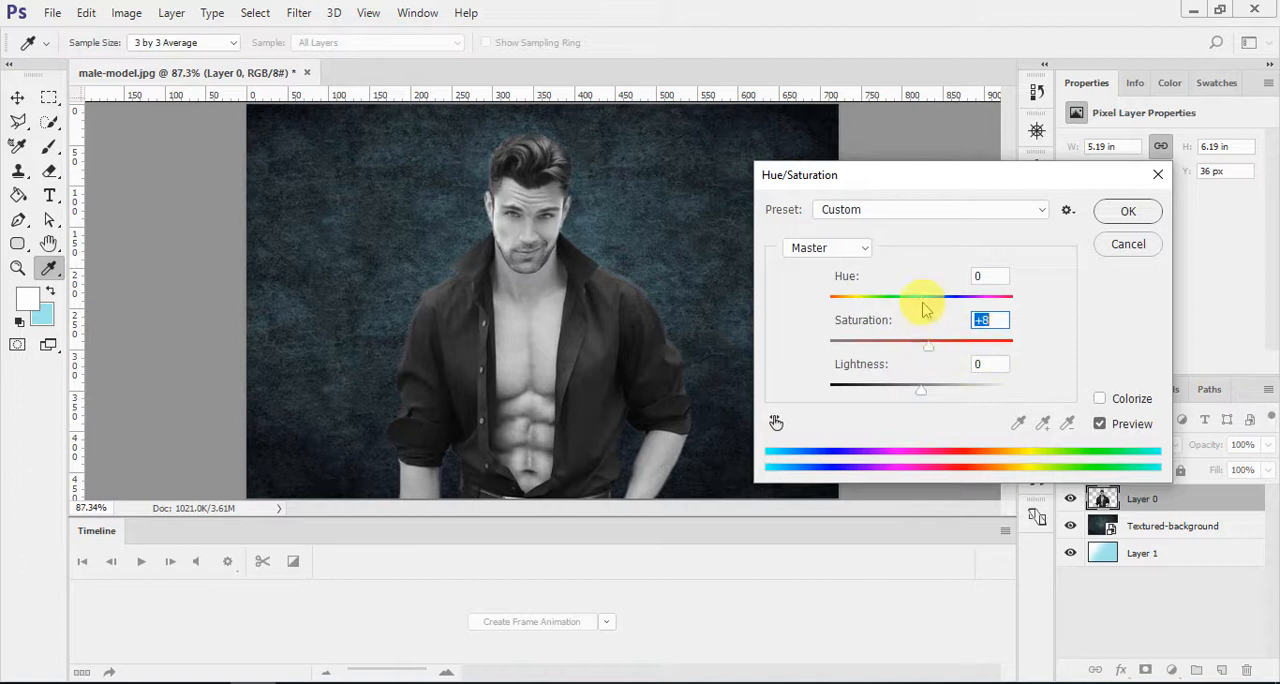
pyautogui.moveTo(923, 303)
pyautogui.mouseDown()
pyautogui.moveTo(965, 303)
pyautogui.moveTo(846, 300)
pyautogui.moveTo(947, 302)
pyautogui.moveTo(922, 300)
pyautogui.mouseUp()
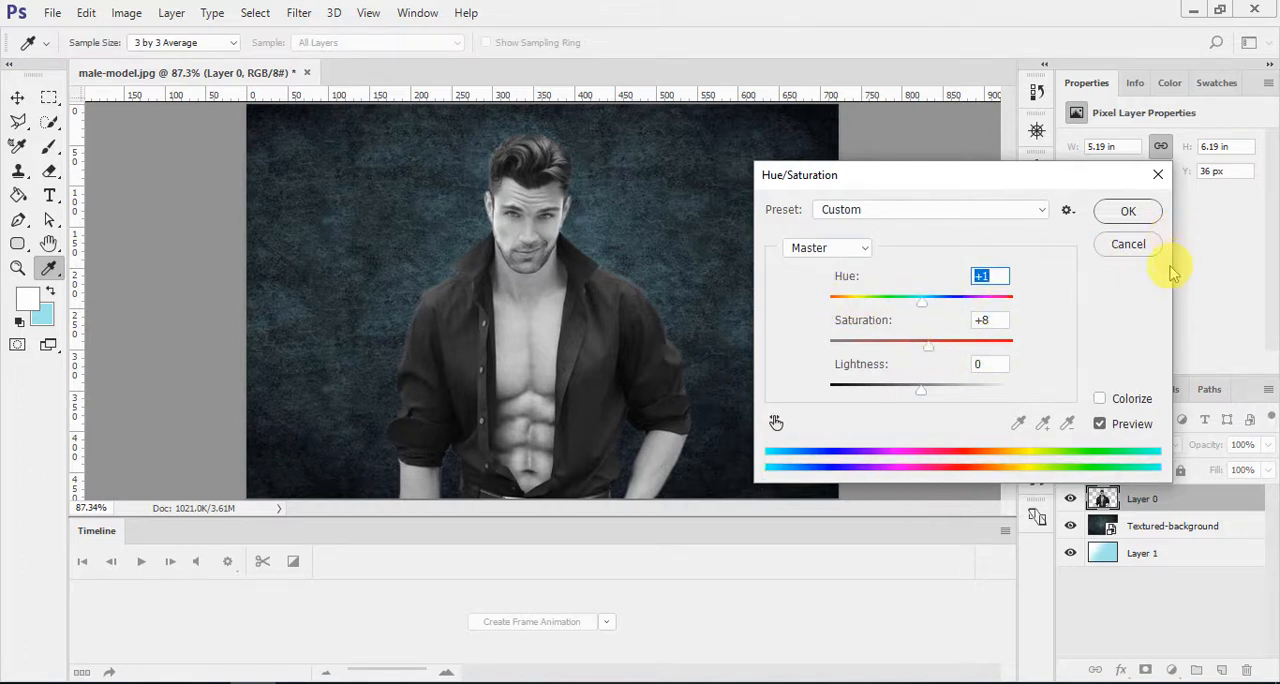
pyautogui.click(1117, 244)
# Step: Apply a Curves adjustment to Layer 0 with an RGB curve point at input 181 and output 173
pyautogui.press('b')
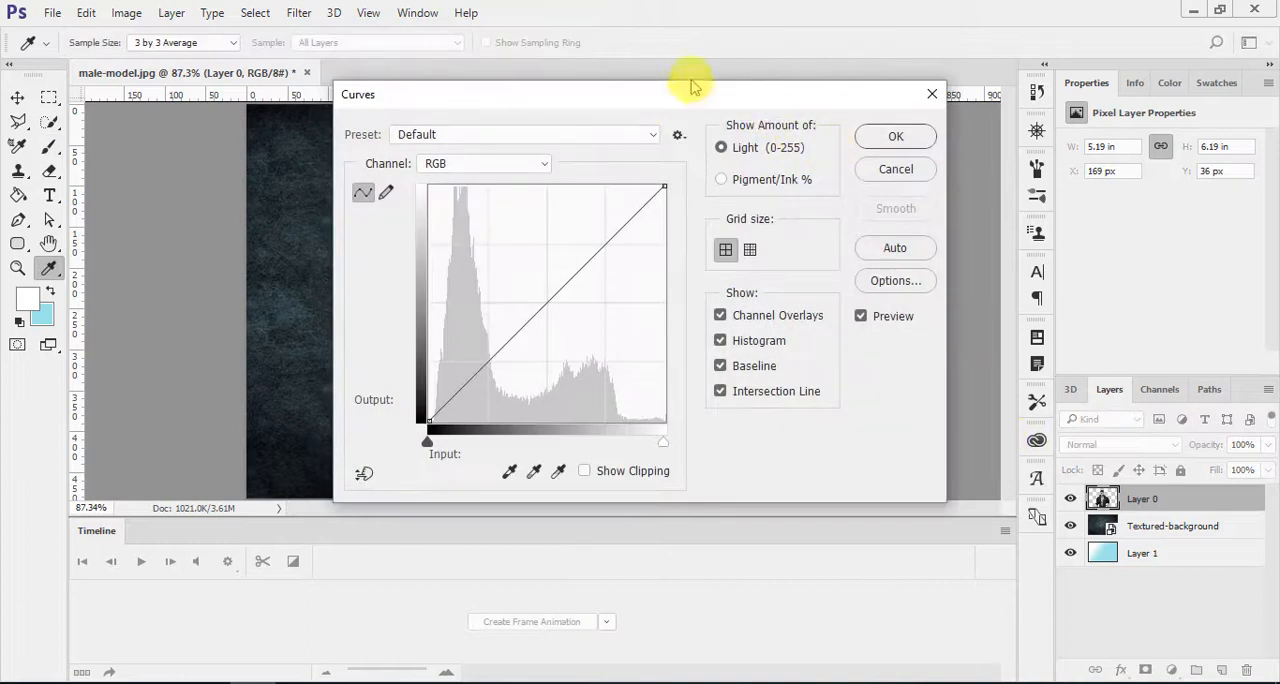
pyautogui.moveTo(655, 95); pyautogui.dragTo(1059, 74)
pyautogui.moveTo(968, 268); pyautogui.dragTo(1000, 236)
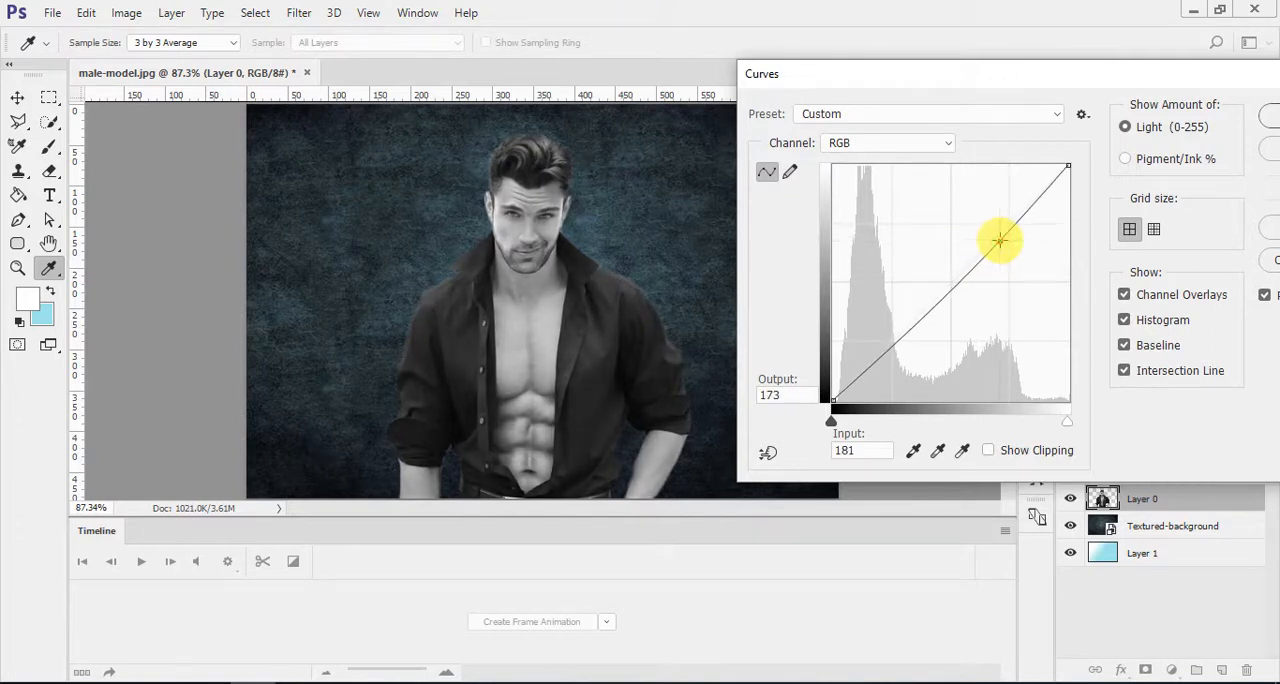
pyautogui.click(1268, 116)
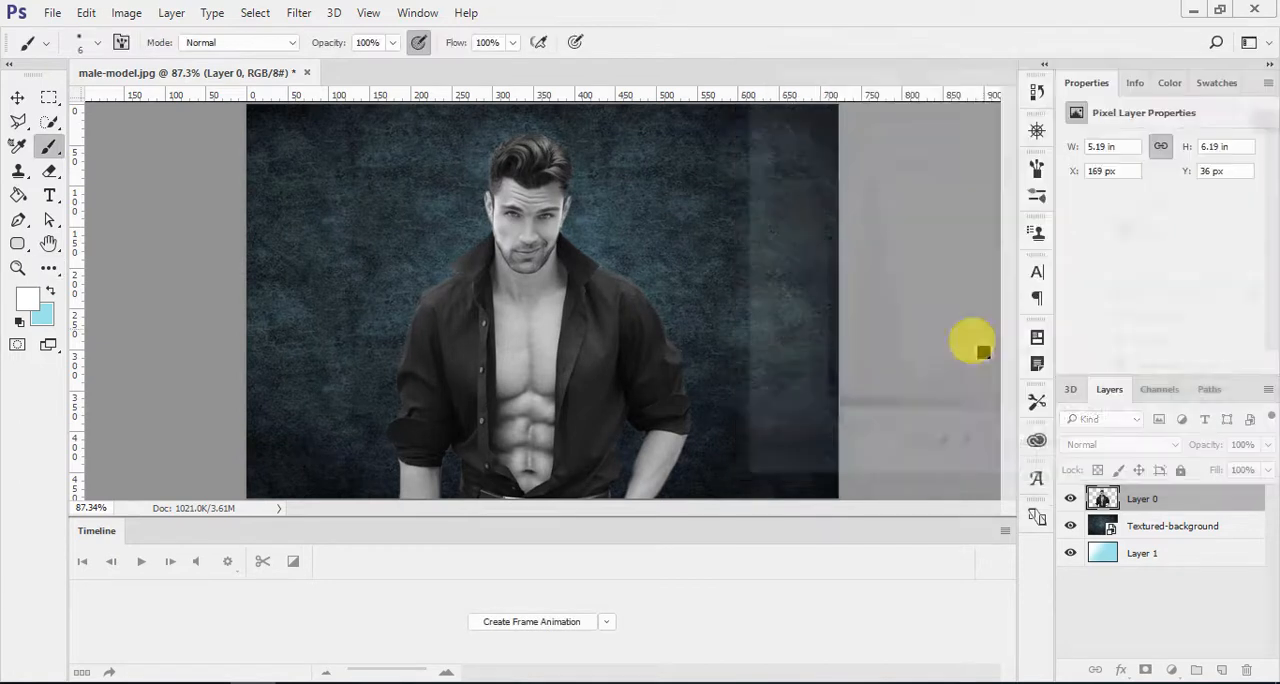
pyautogui.keyDown('ctrl'); pyautogui.click(1210, 530); pyautogui.keyUp('ctrl')
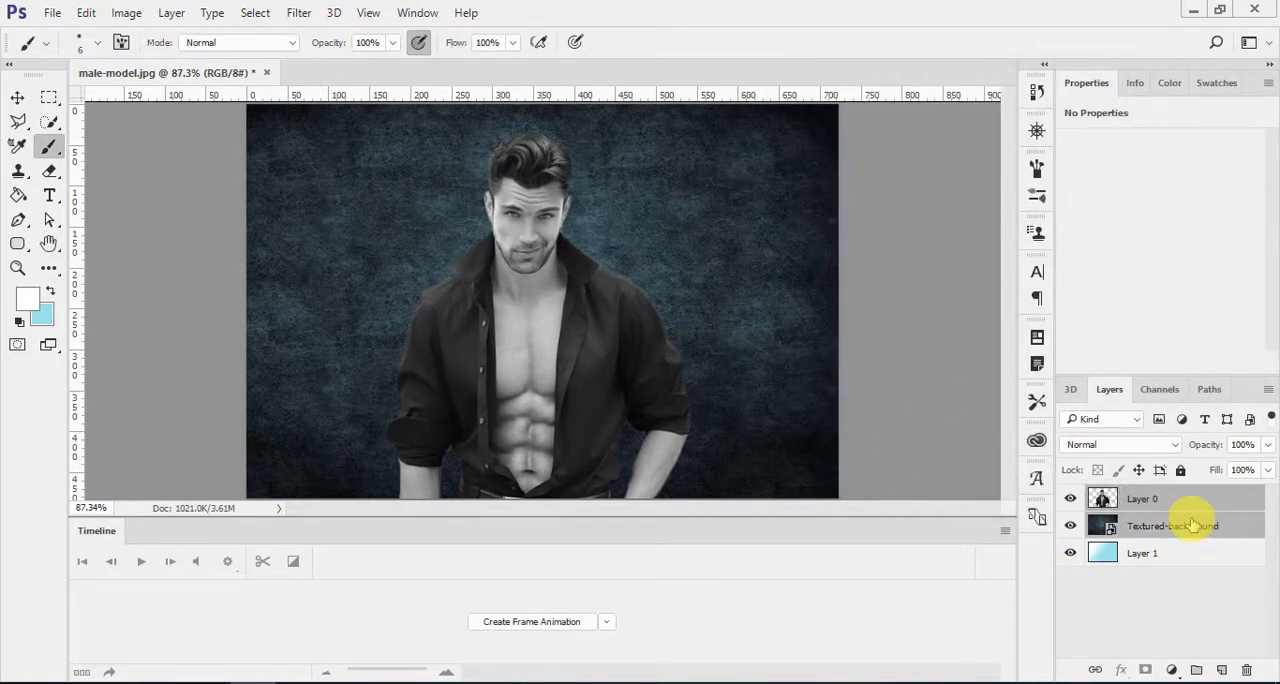
pyautogui.hotkey('ctrl', 'shift', 'e')
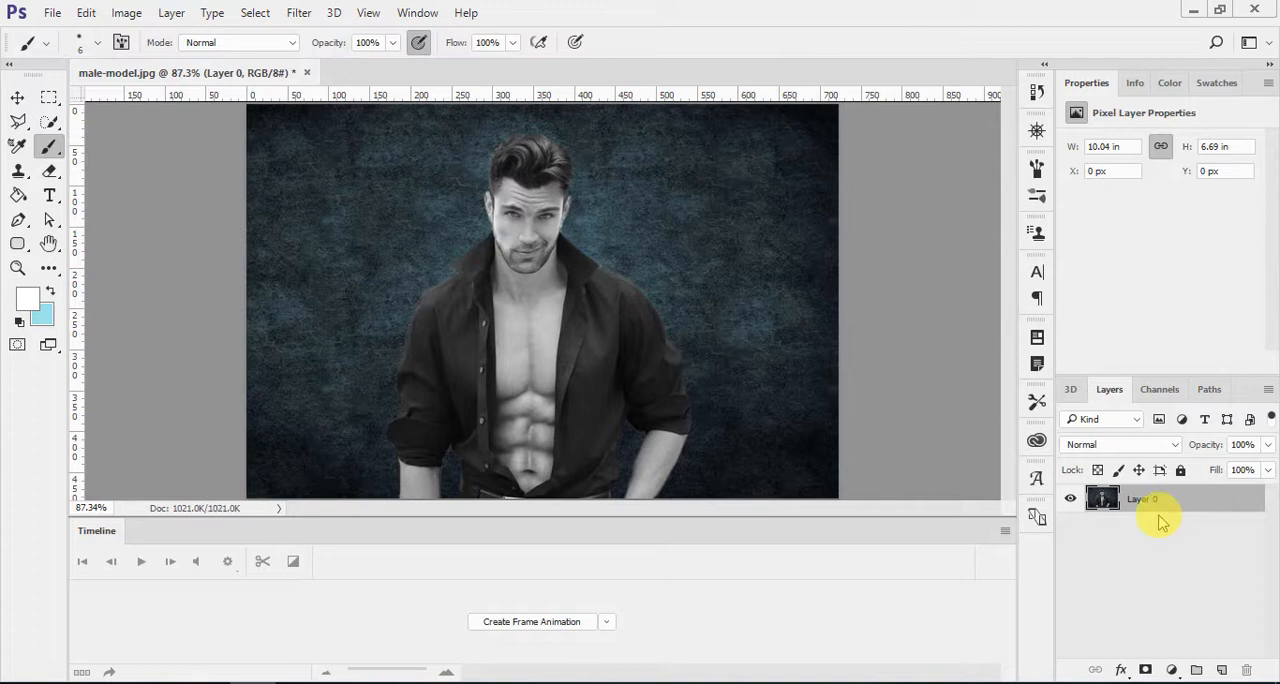
pyautogui.hotkey('ctrl', 'z')
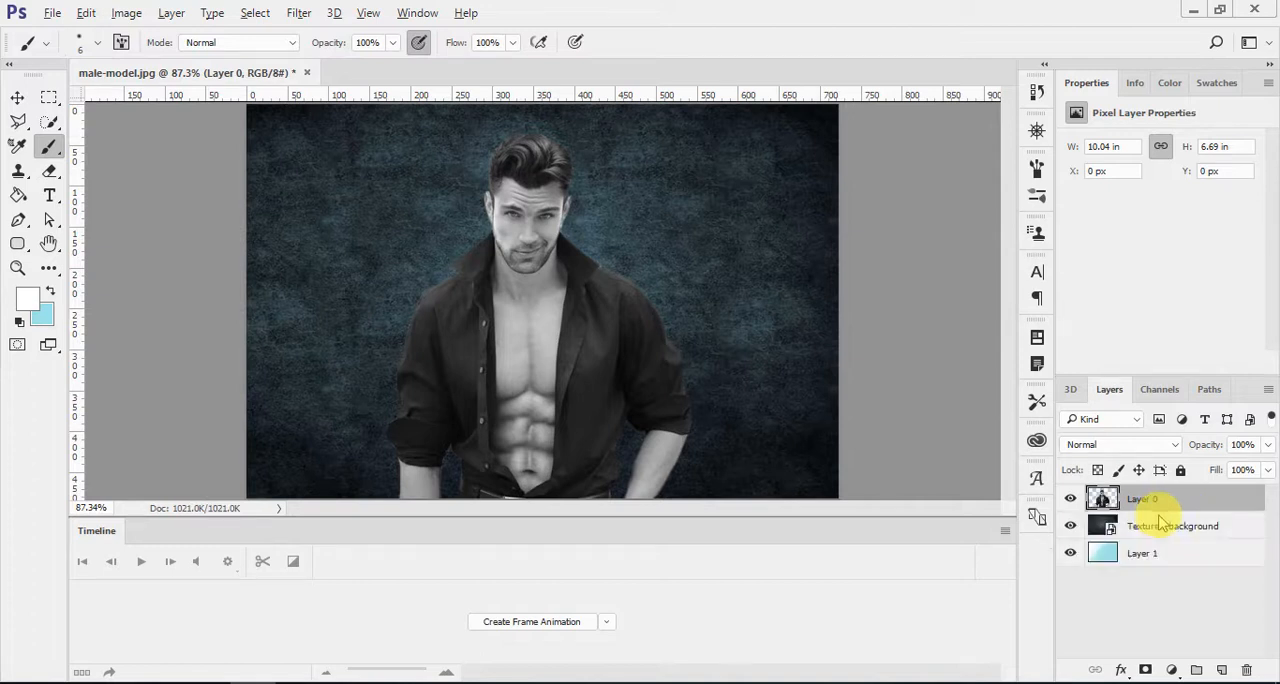
# Step: Merge Layer 0 and the Textured-background layer into one layer, leaving Layer 1 separate
pyautogui.keyDown('ctrl'); pyautogui.click(1192, 533); pyautogui.keyUp('ctrl')
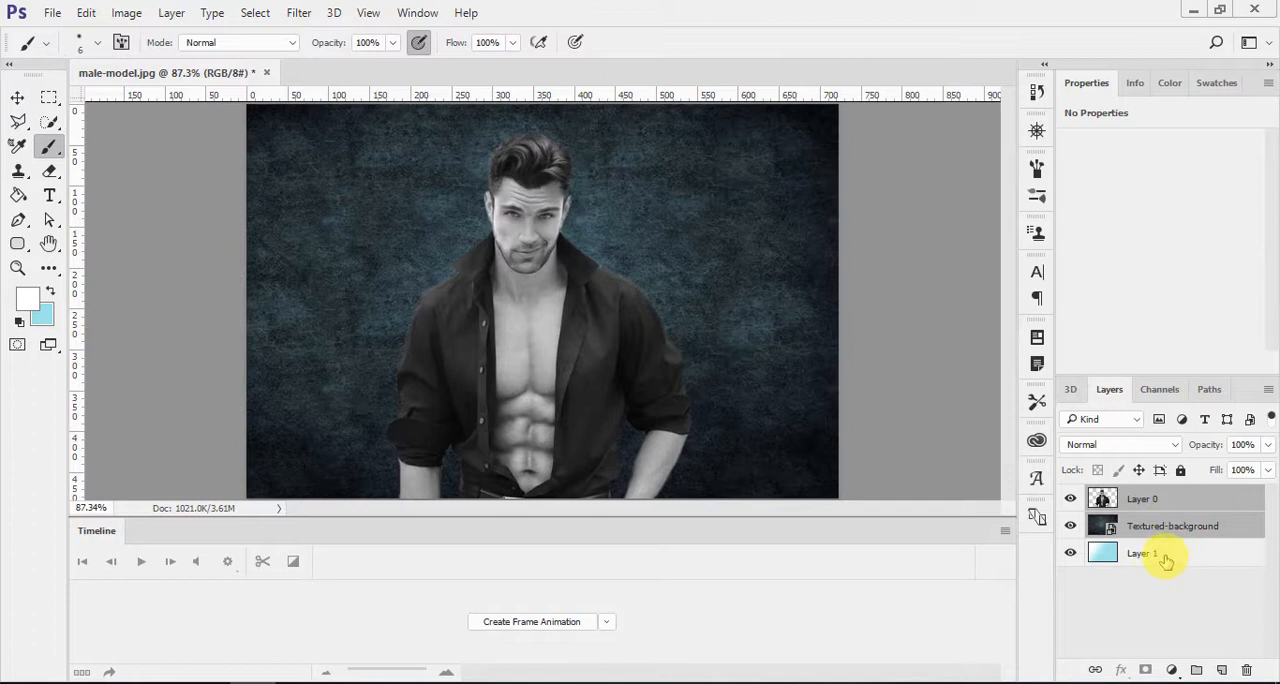
pyautogui.hotkey('ctrl', 'e')
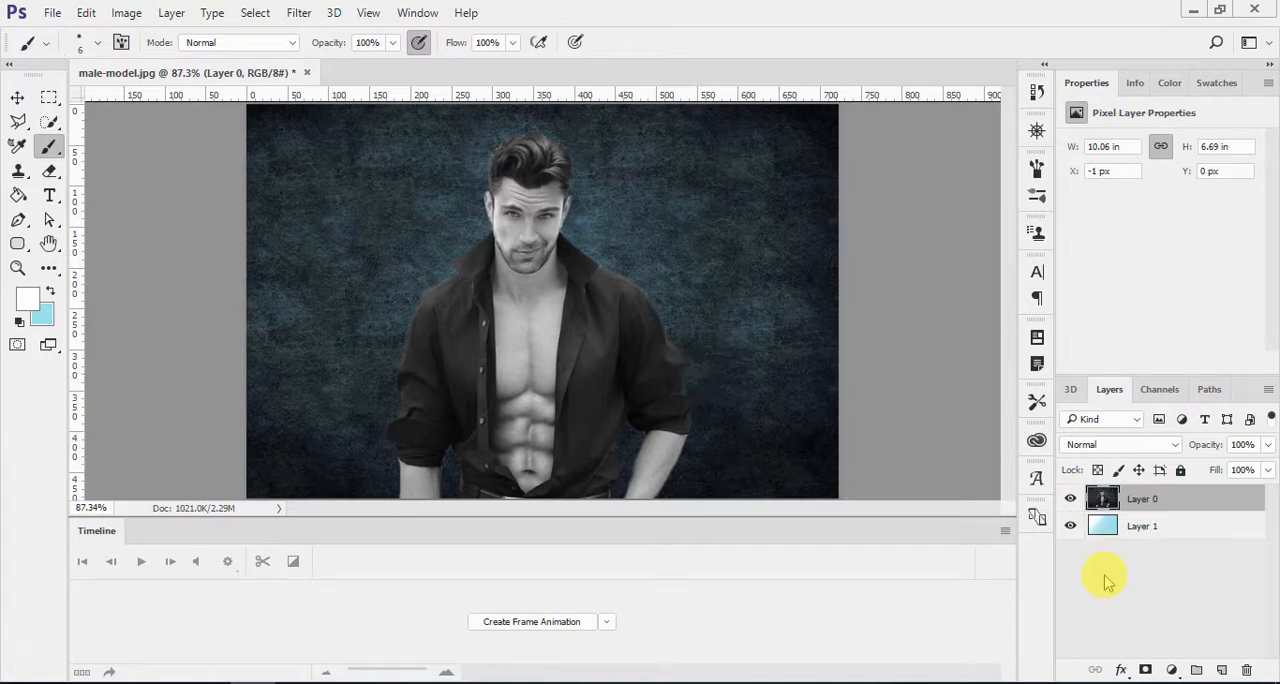
# Step: Add a Levels adjustment layer above the merged layer and set its black input level to 6
pyautogui.click(1170, 670)
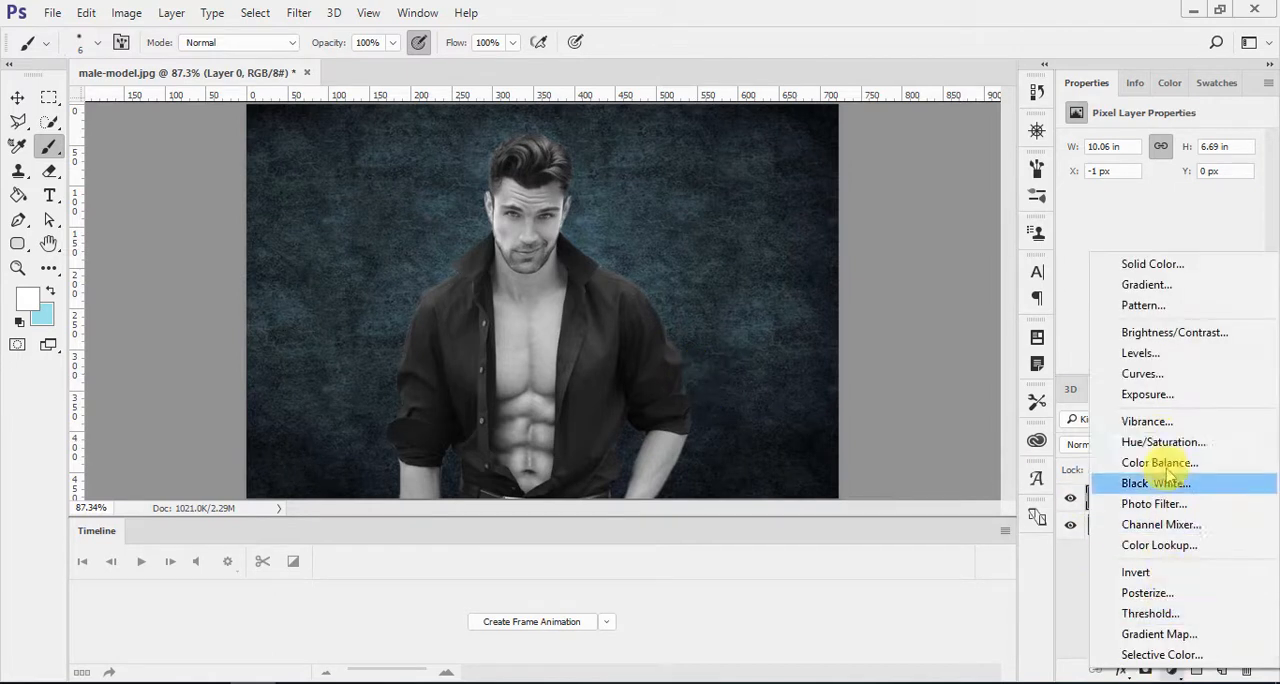
pyautogui.click(1158, 352)
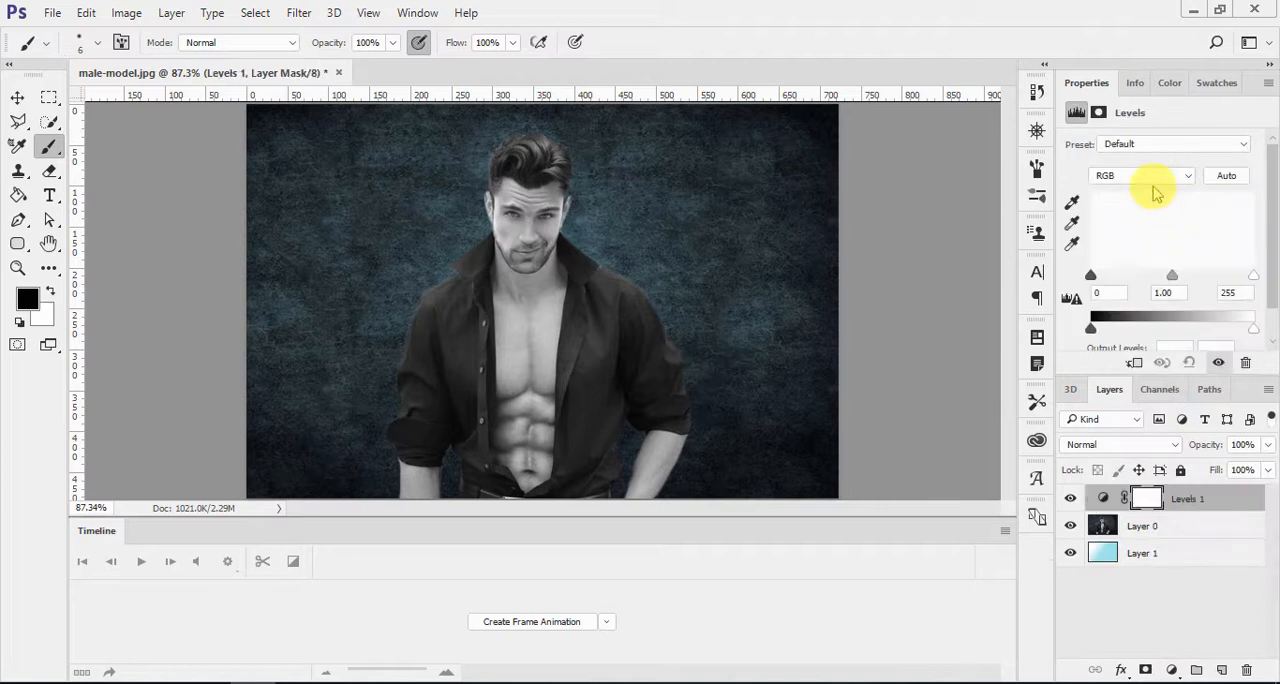
pyautogui.moveTo(1166, 274)
pyautogui.mouseDown()
pyautogui.moveTo(1151, 274)
pyautogui.moveTo(1180, 278)
pyautogui.moveTo(1096, 276)
pyautogui.moveTo(1173, 278)
pyautogui.mouseUp()
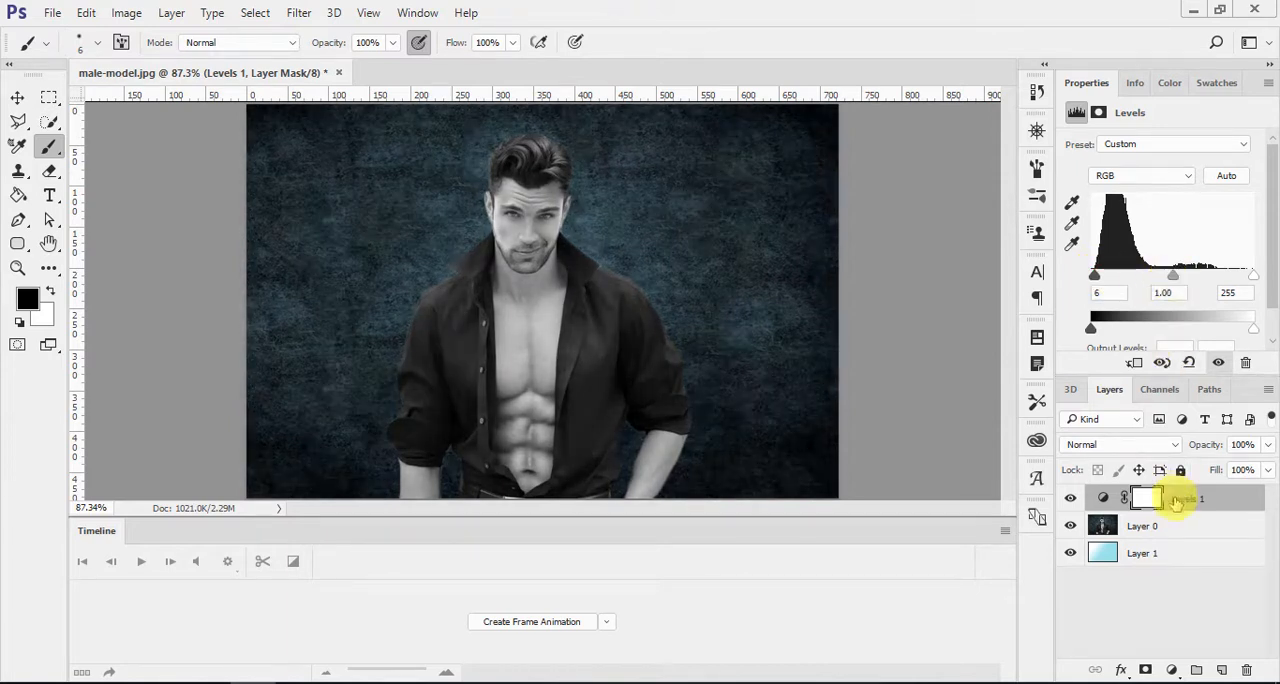
# Step: Add a Brightness/Contrast adjustment layer with brightness -2 and contrast -25
pyautogui.click(1171, 670)
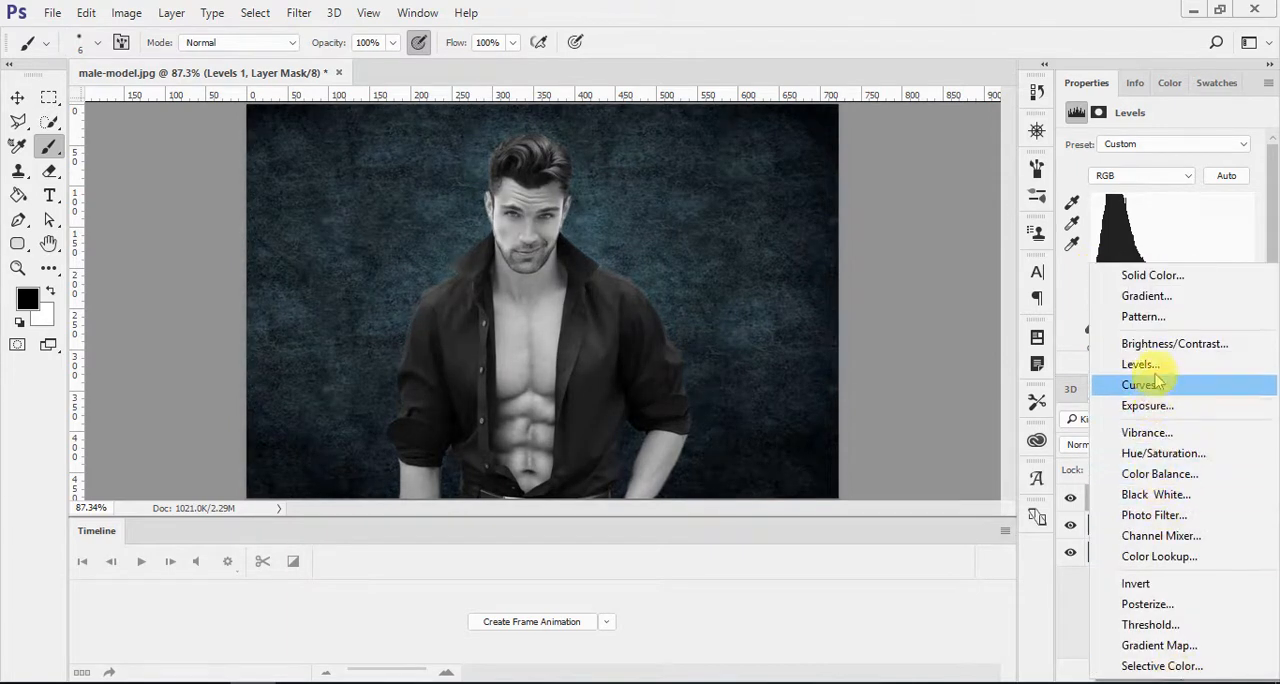
pyautogui.click(1150, 344)
pyautogui.moveTo(1163, 194); pyautogui.dragTo(1114, 231)
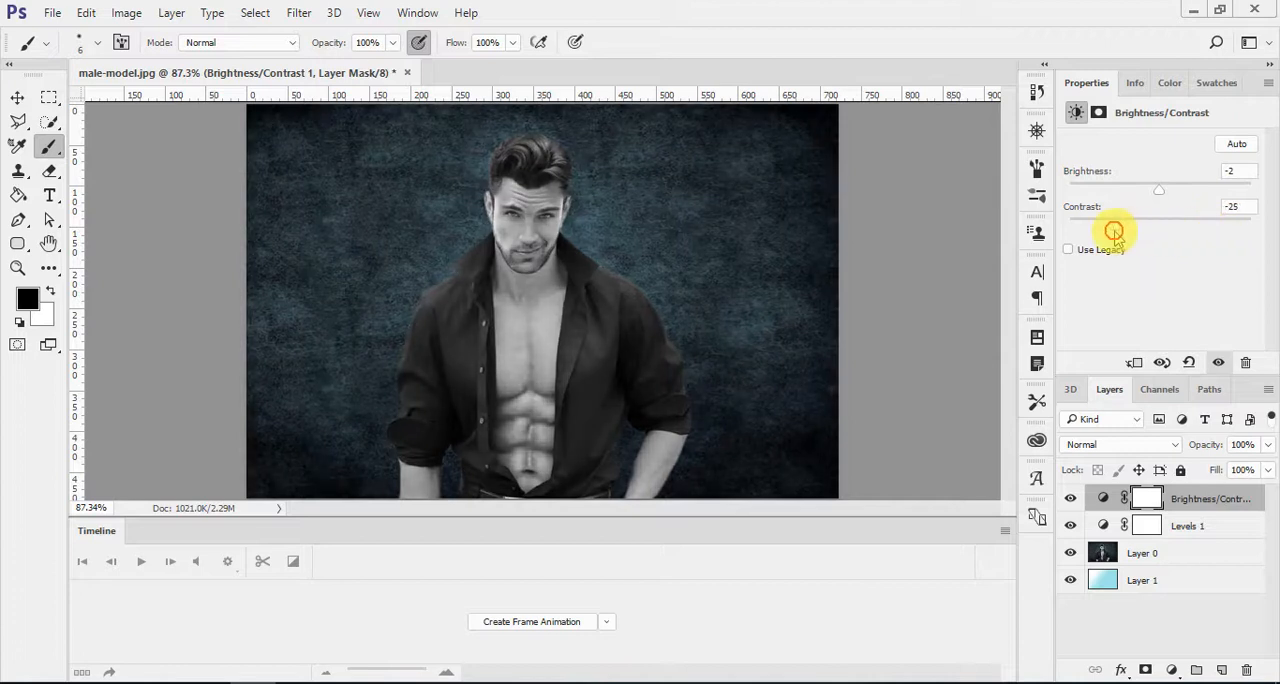
# Step: Add a Vibrance adjustment layer with vibrance -7 and saturation +59
pyautogui.click(1168, 669)
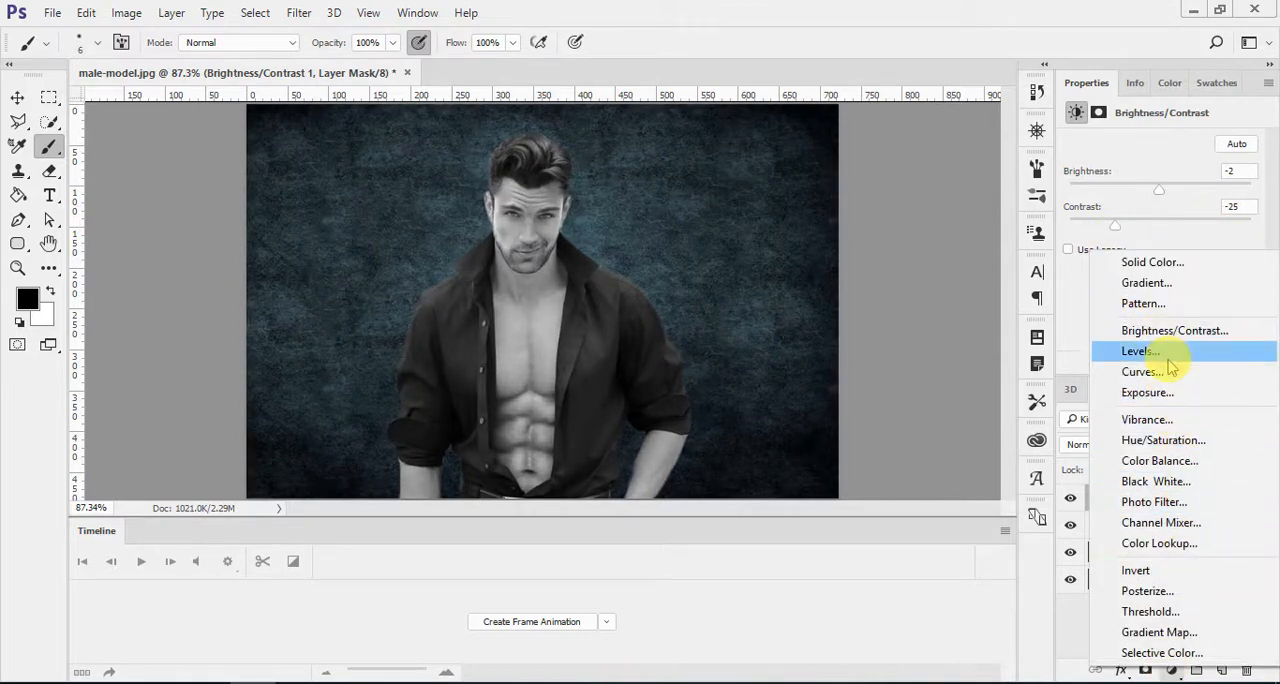
pyautogui.click(1165, 421)
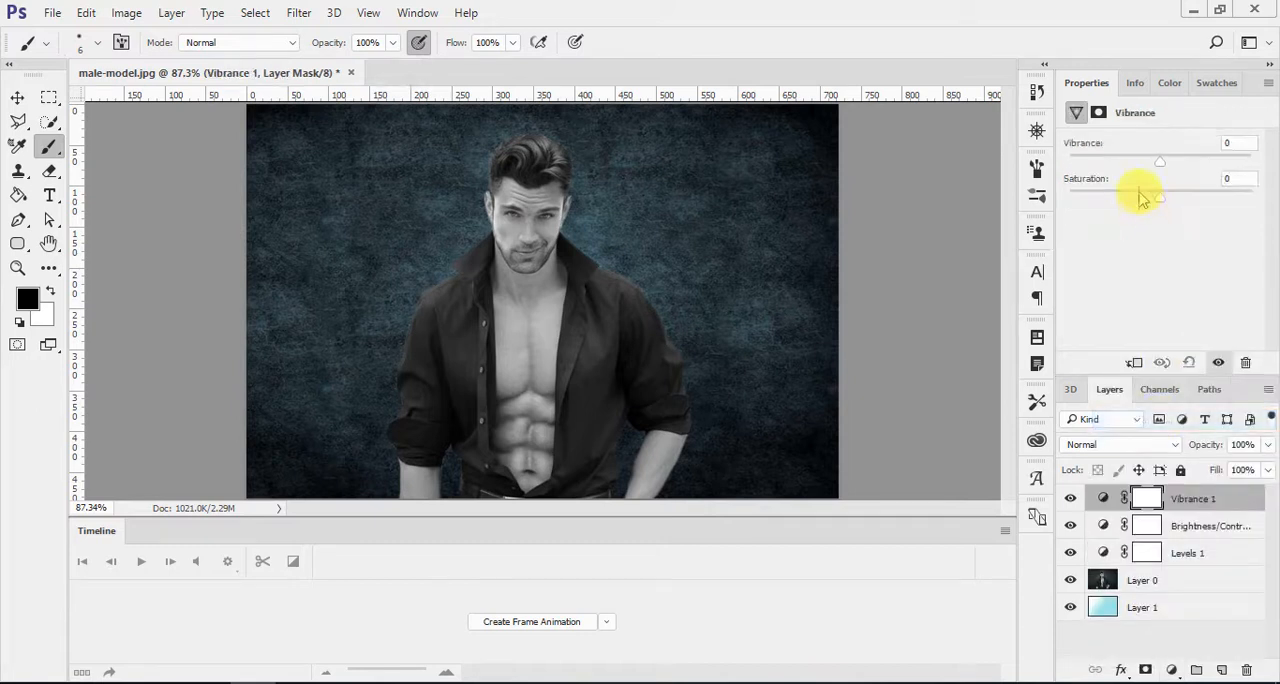
pyautogui.moveTo(1158, 156); pyautogui.dragTo(1215, 205)
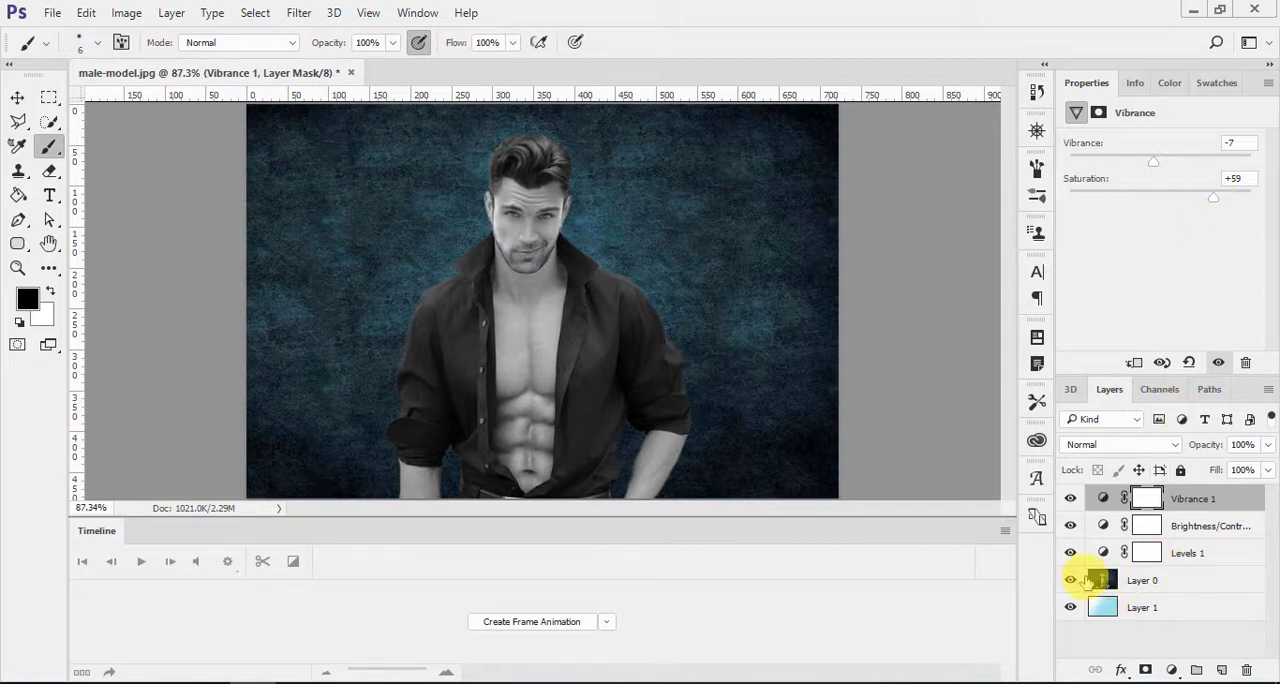
# Step: Switch to the drops folder in File Explorer and open 118341_0_PM99.jpg in Photoshop as a separate document
pyautogui.click(1143, 582)
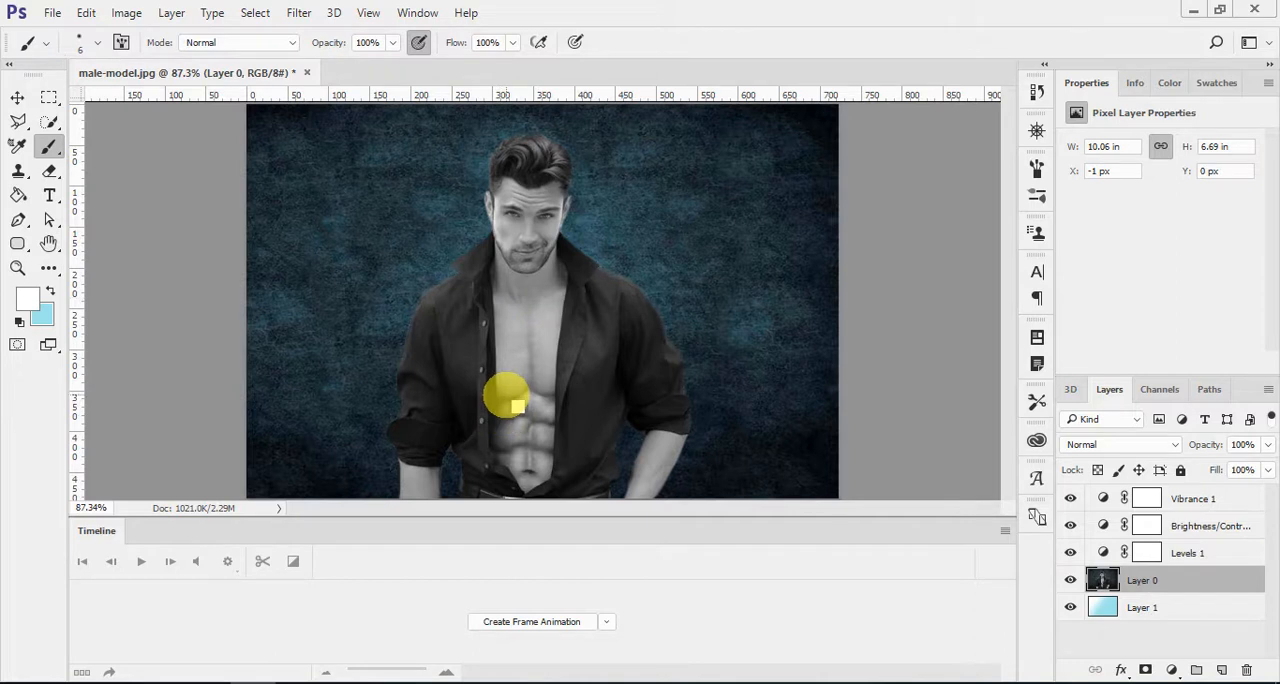
pyautogui.hotkey('alt', 'Tab')
pyautogui.click(824, 497)
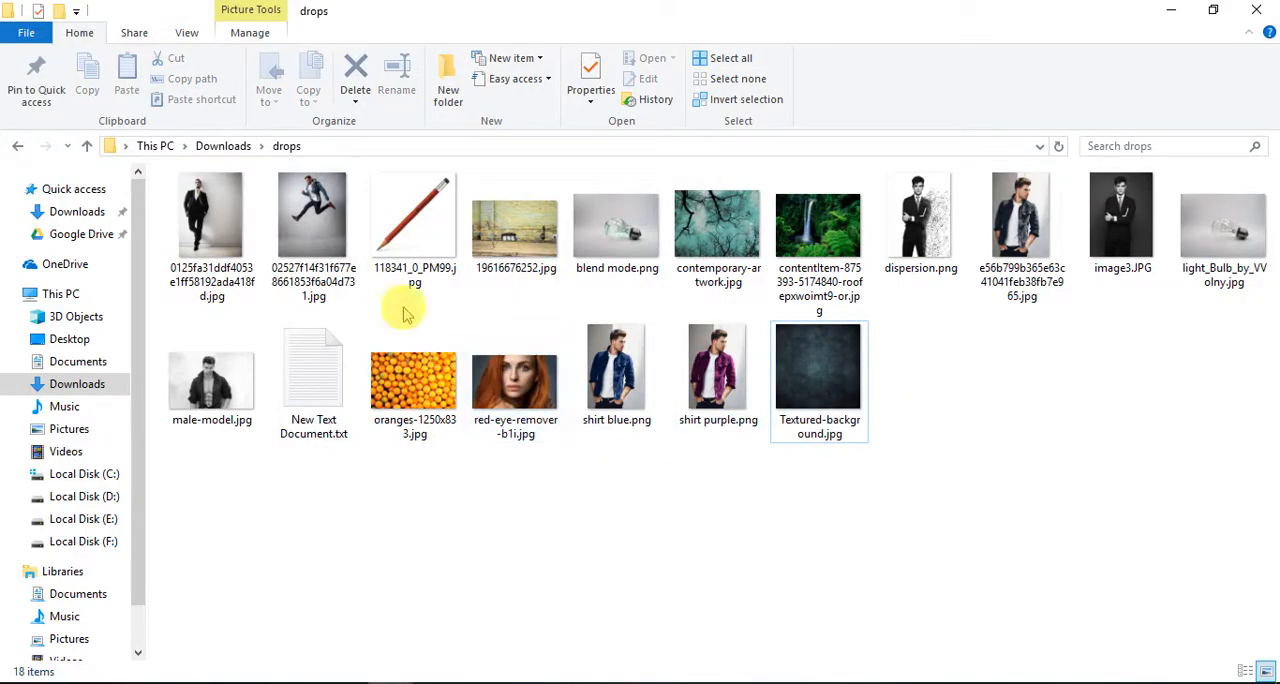
pyautogui.moveTo(420, 220); pyautogui.dragTo(470, 76)
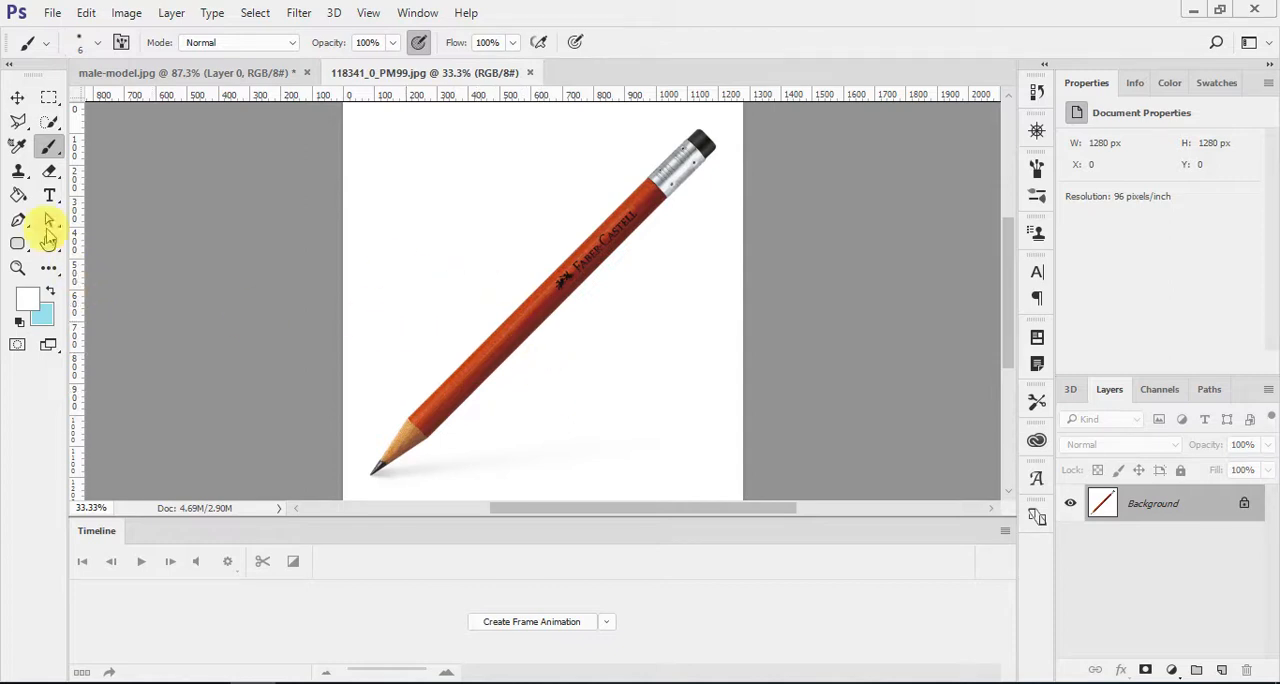
# Step: Erase the white background around the pencil with the Magic Eraser tool at tolerance 32, contiguous
pyautogui.click(49, 171)
pyautogui.click(96, 207)
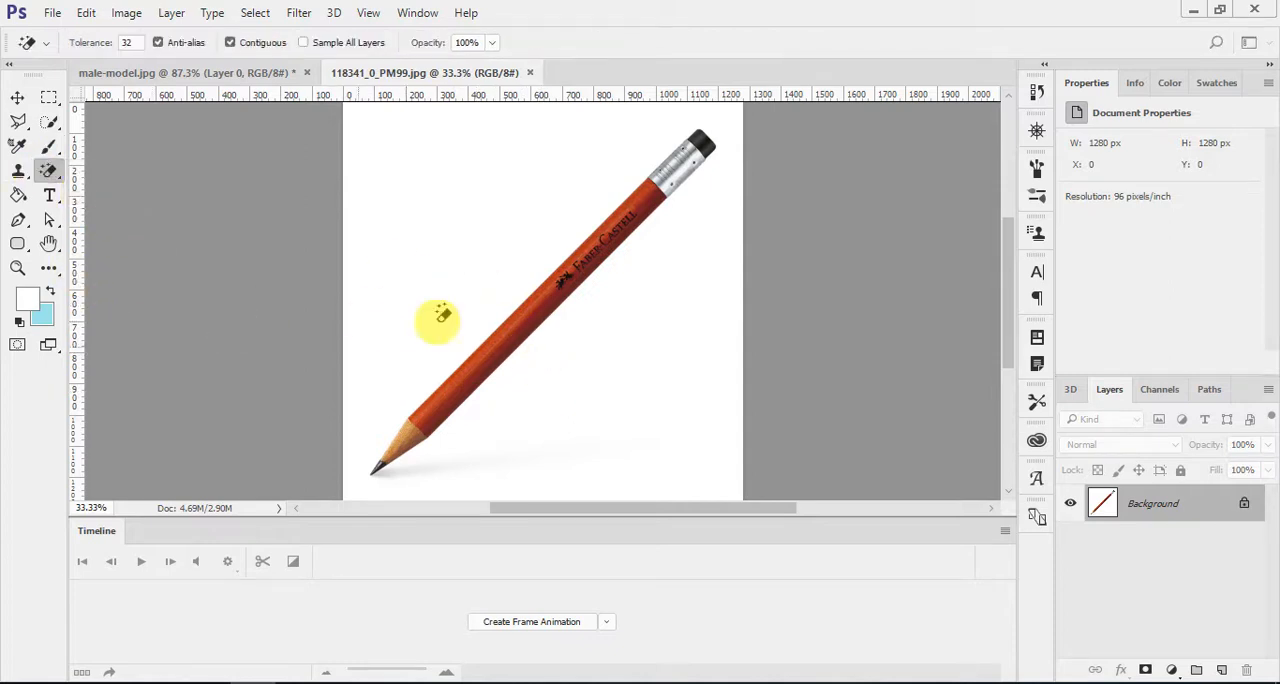
pyautogui.click(543, 200)
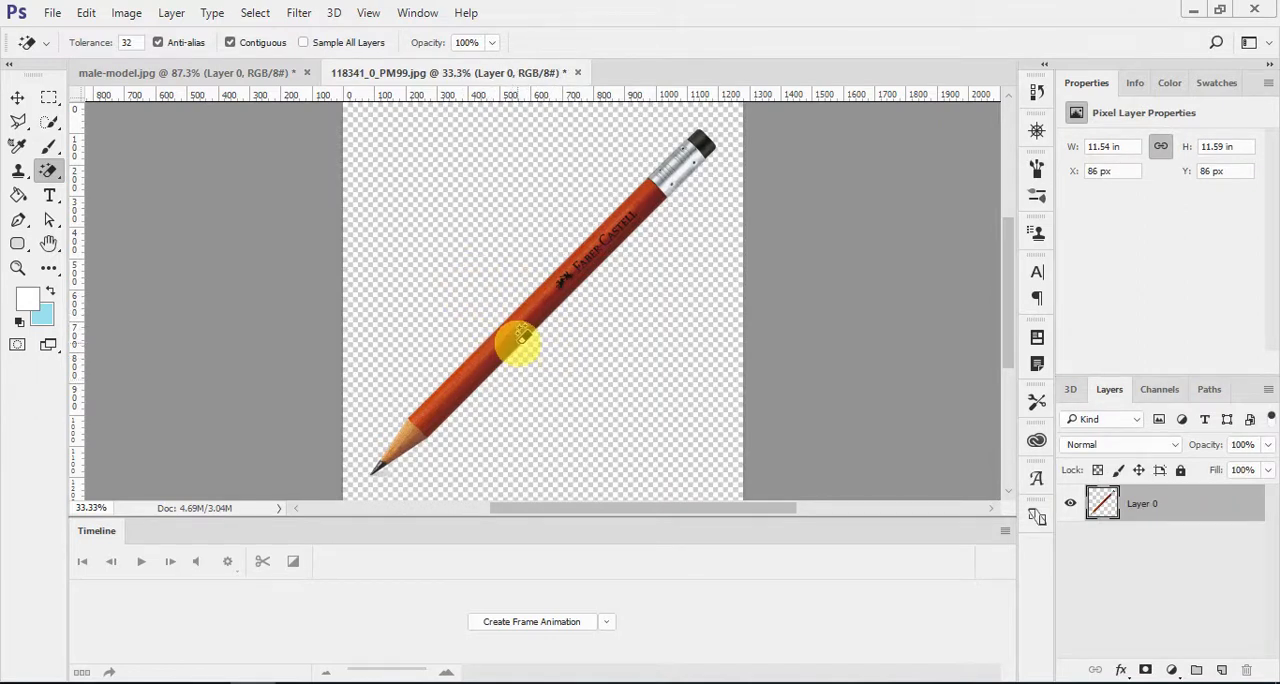
# Step: Add a new layer, fill it with the light blue swatch colour using the Paint Bucket, and place it beneath the pencil layer
pyautogui.press('v')
pyautogui.hotkey('ctrl', 'shift', 'alt', 'n')
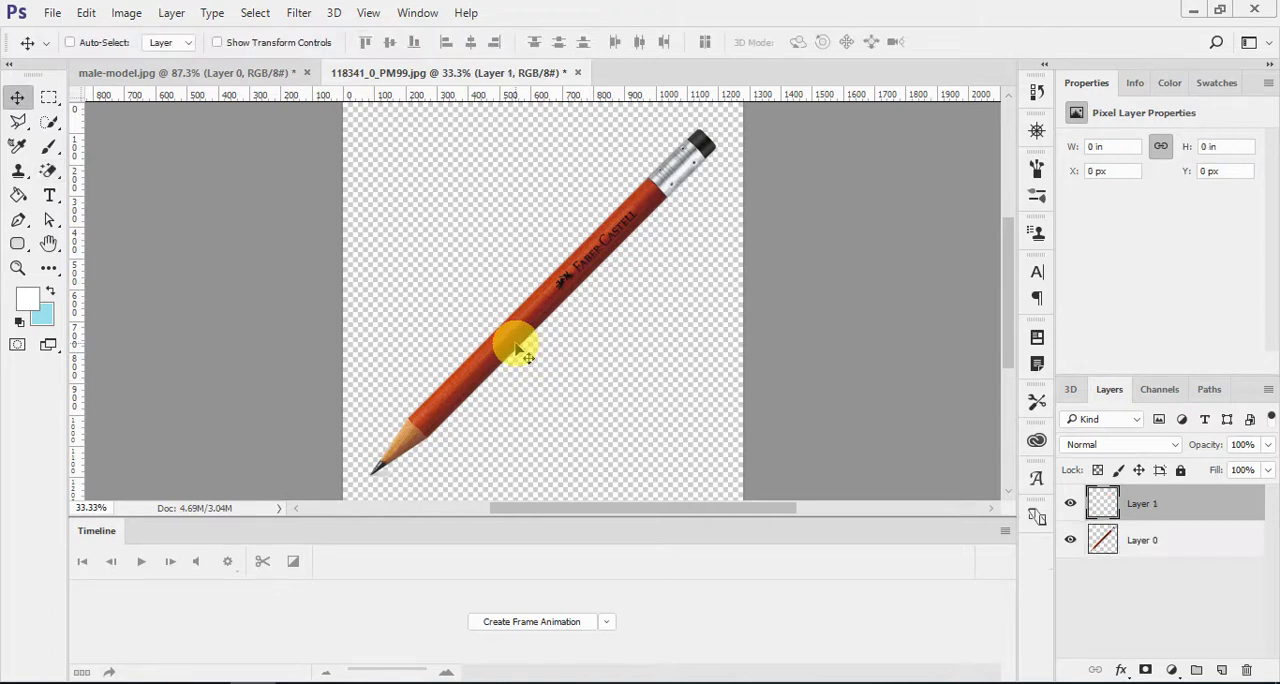
pyautogui.click(50, 290)
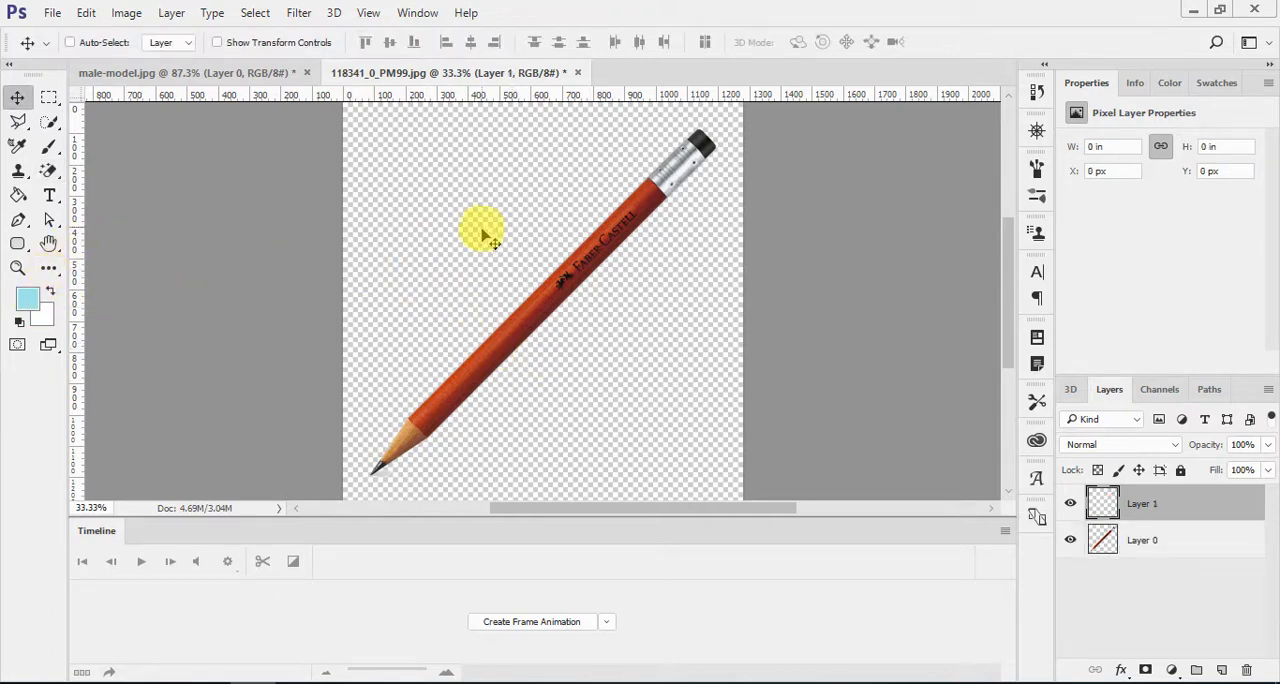
pyautogui.click(18, 195)
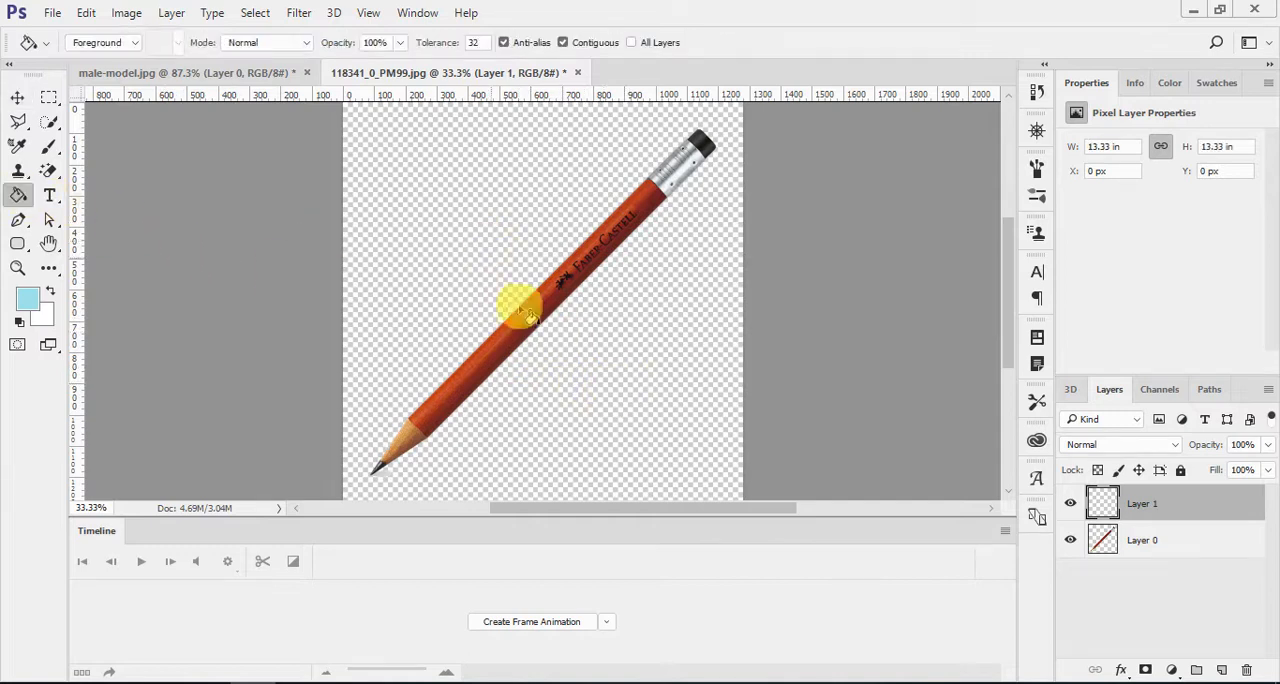
pyautogui.click(514, 295)
pyautogui.hotkey('ctrl', '[')
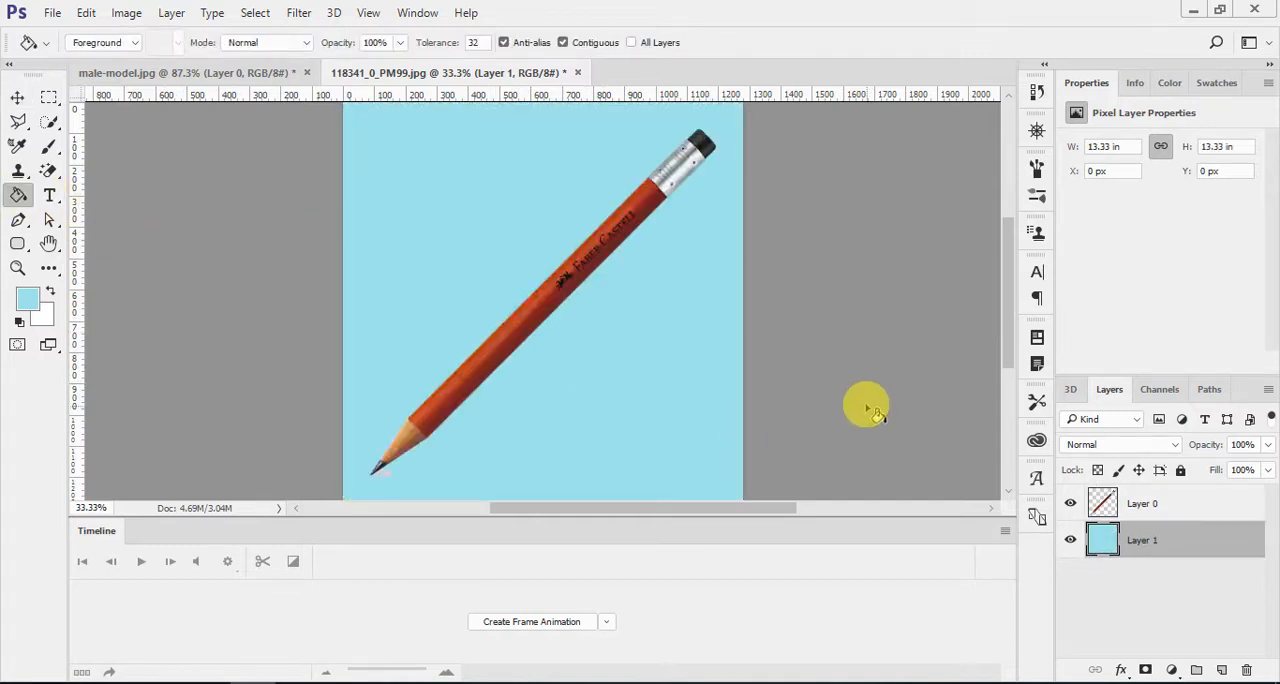
pyautogui.press('v')
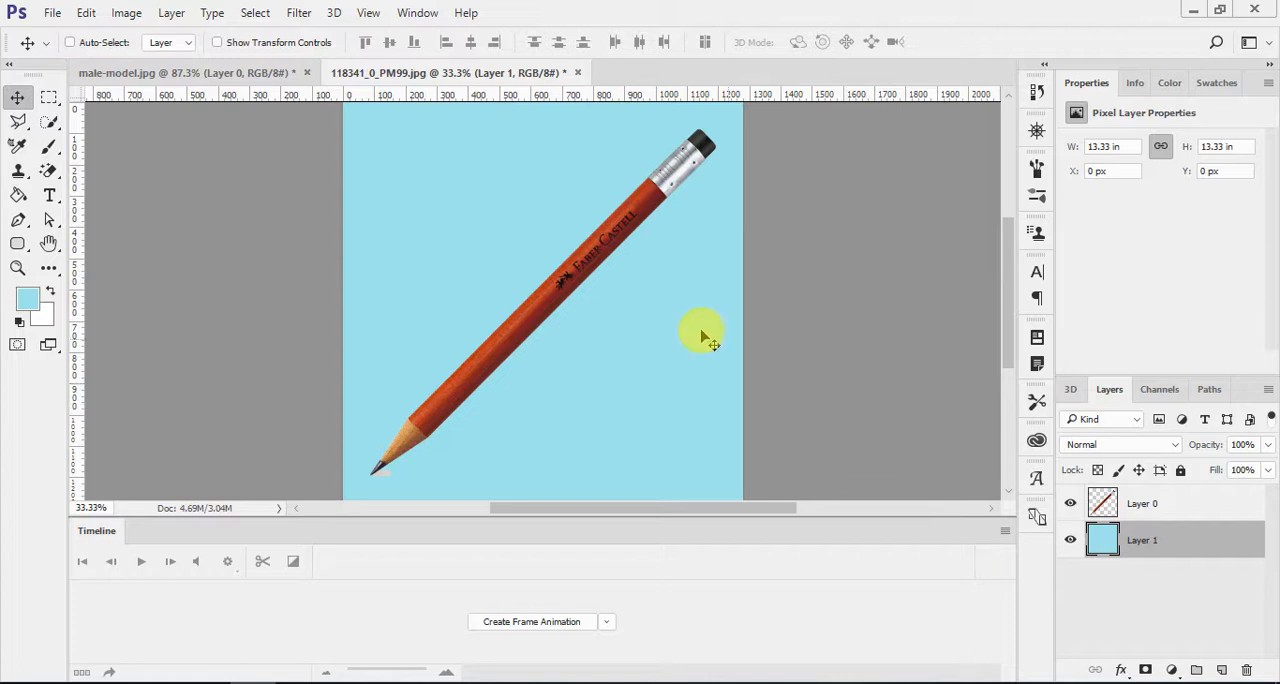
# Step: Review the male-model.jpg composite, then return to the pencil document and select the Magic Eraser tool
pyautogui.click(240, 74)
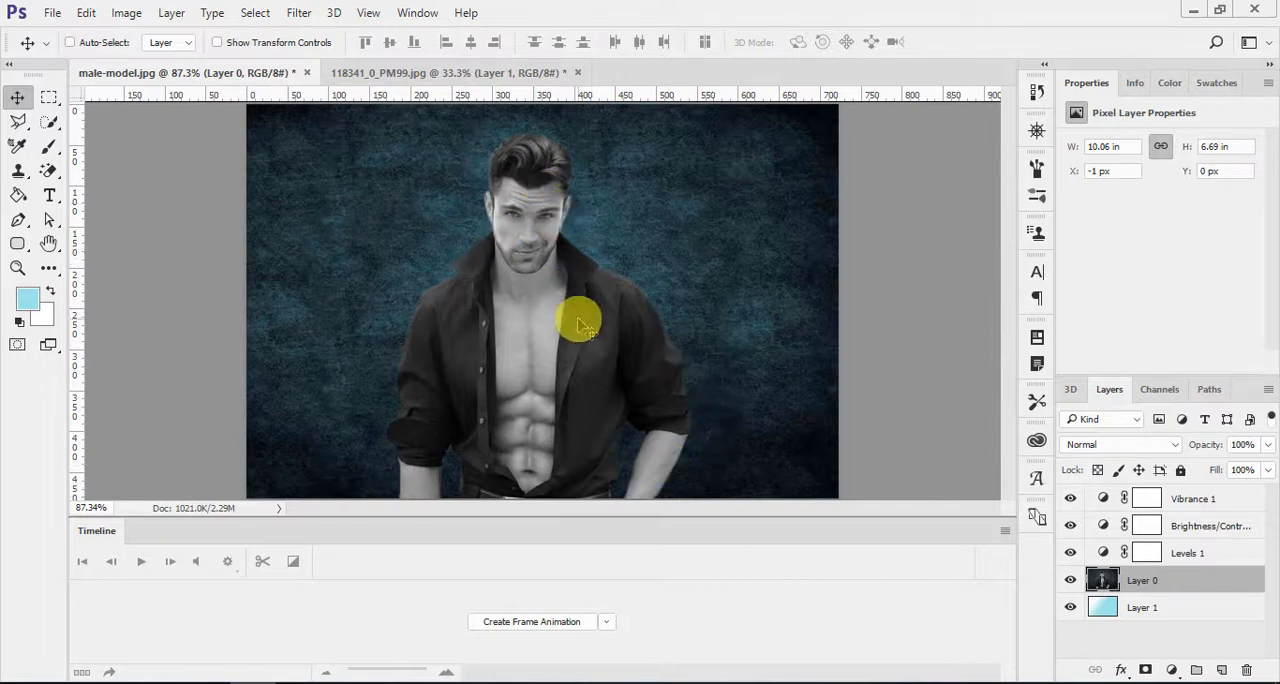
pyautogui.click(400, 73)
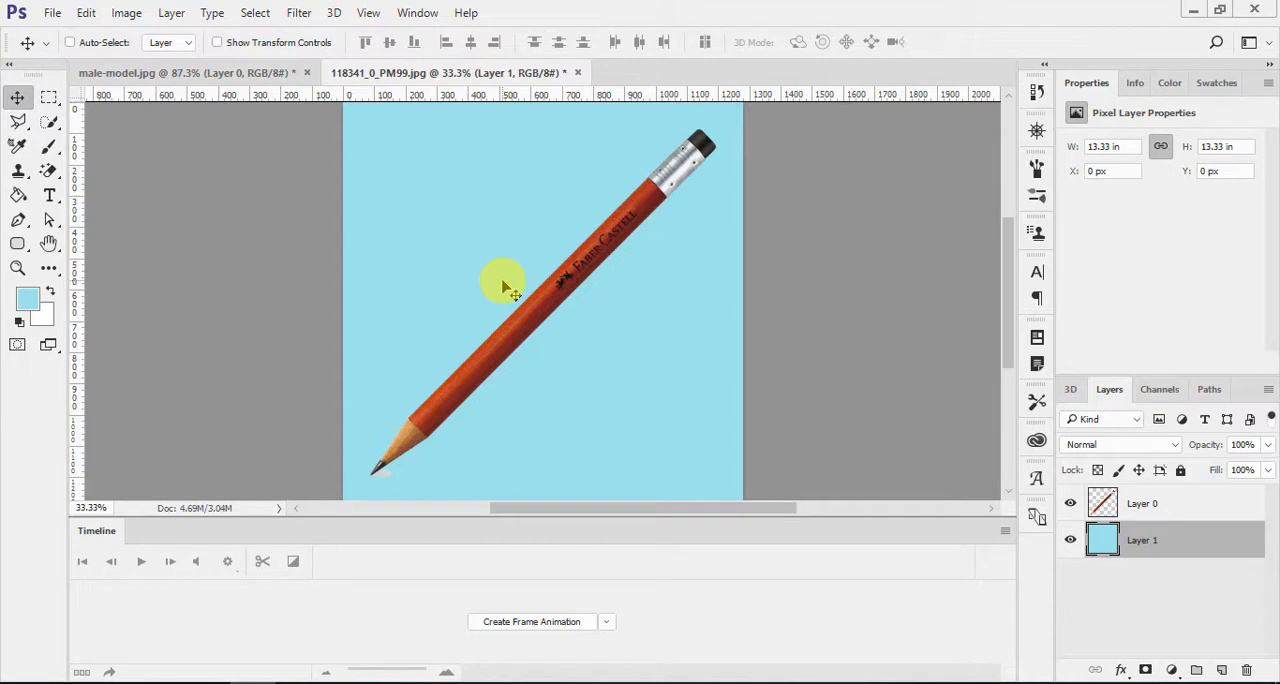
pyautogui.moveTo(48, 171)
pyautogui.mouseDown()
pyautogui.moveTo(100, 185)
pyautogui.moveTo(110, 207)
pyautogui.mouseUp()
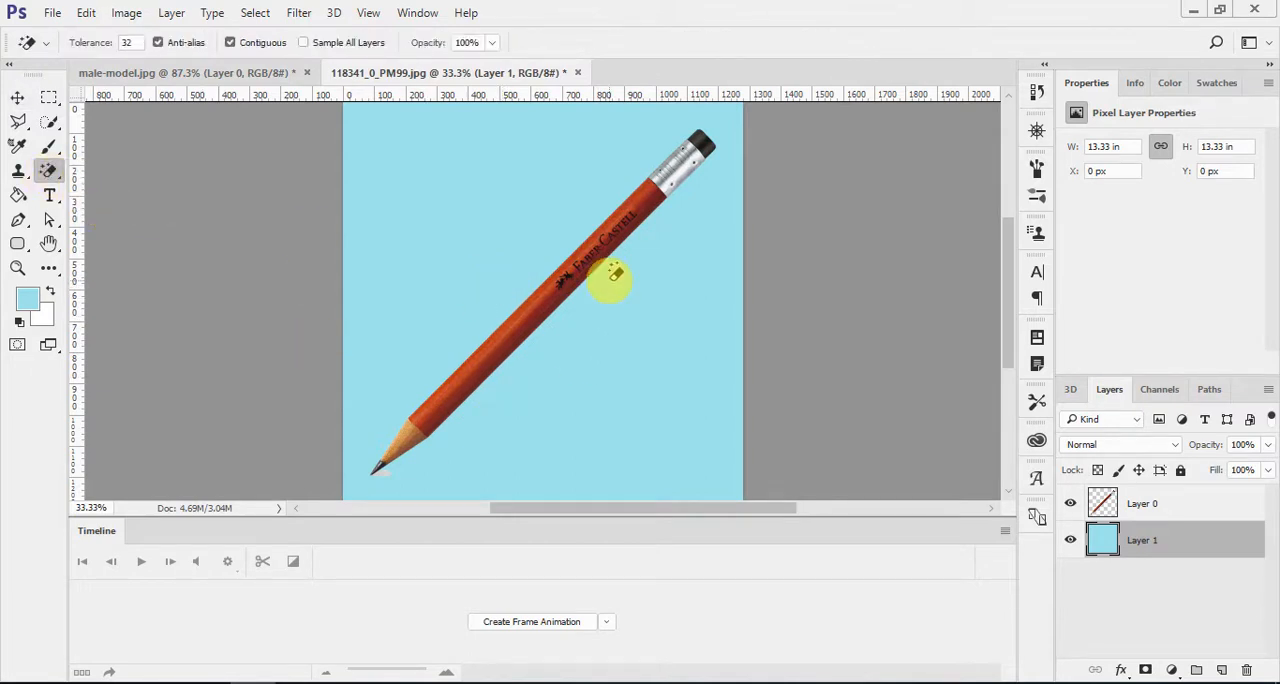